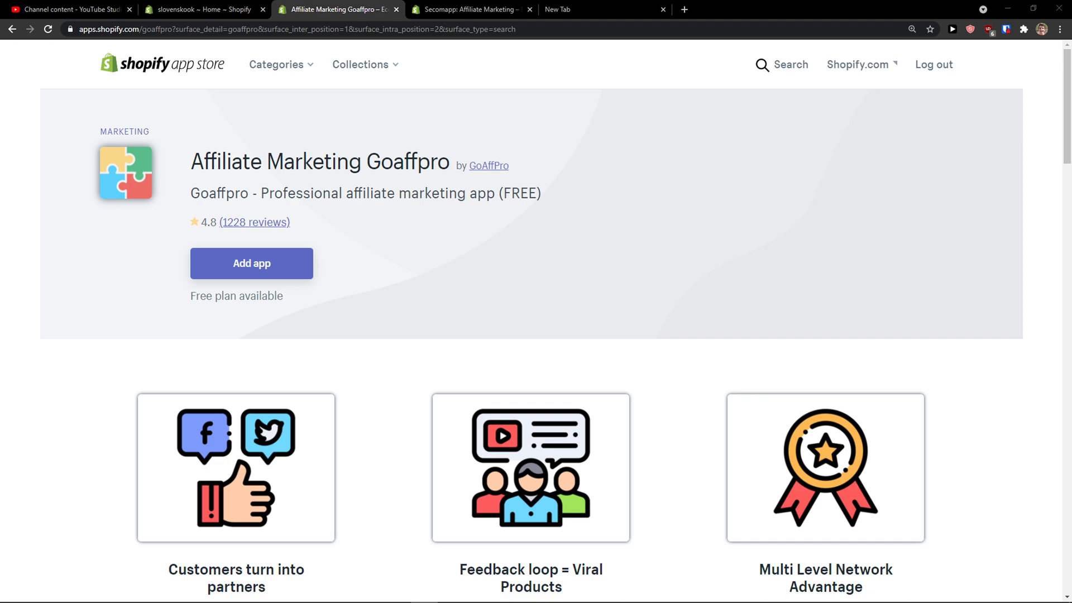
- Add the GoAffPro Affiliate Marketing app and approve its installation on the store
{"action": "scroll", "coordinate": [335, 448], "scroll_direction": "down", "scroll_amount": 2}
{"action": "scroll", "coordinate": [302, 402], "scroll_direction": "up", "scroll_amount": 2}
{"action": "left_click", "coordinate": [281, 276]}
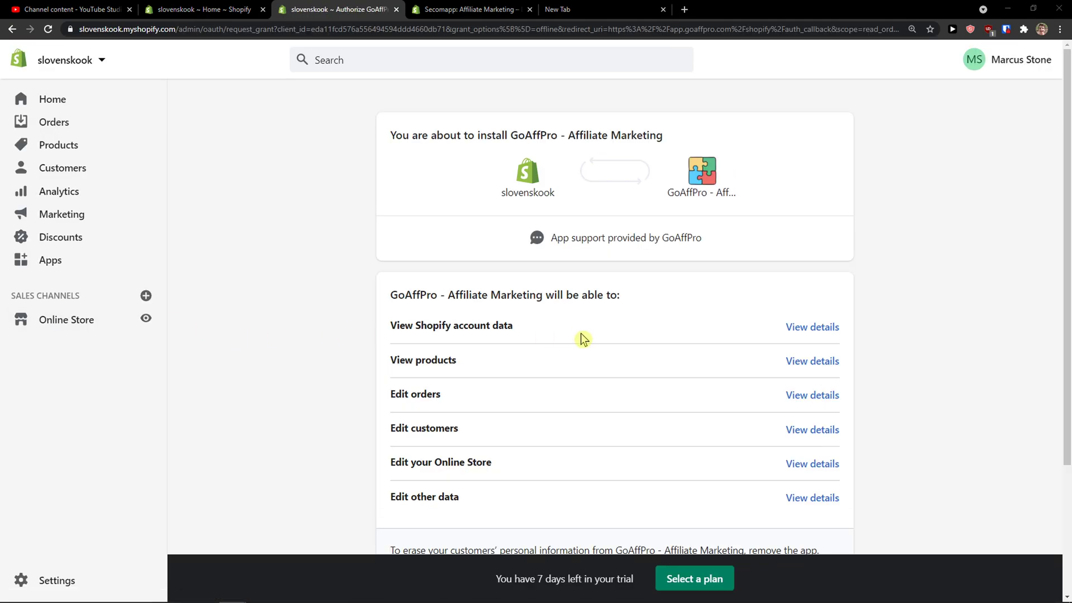
{"action": "scroll", "coordinate": [756, 433], "scroll_direction": "down", "scroll_amount": 3}
{"action": "left_click", "coordinate": [816, 455]}
{"action": "scroll", "coordinate": [774, 449], "scroll_direction": "up", "scroll_amount": 2}
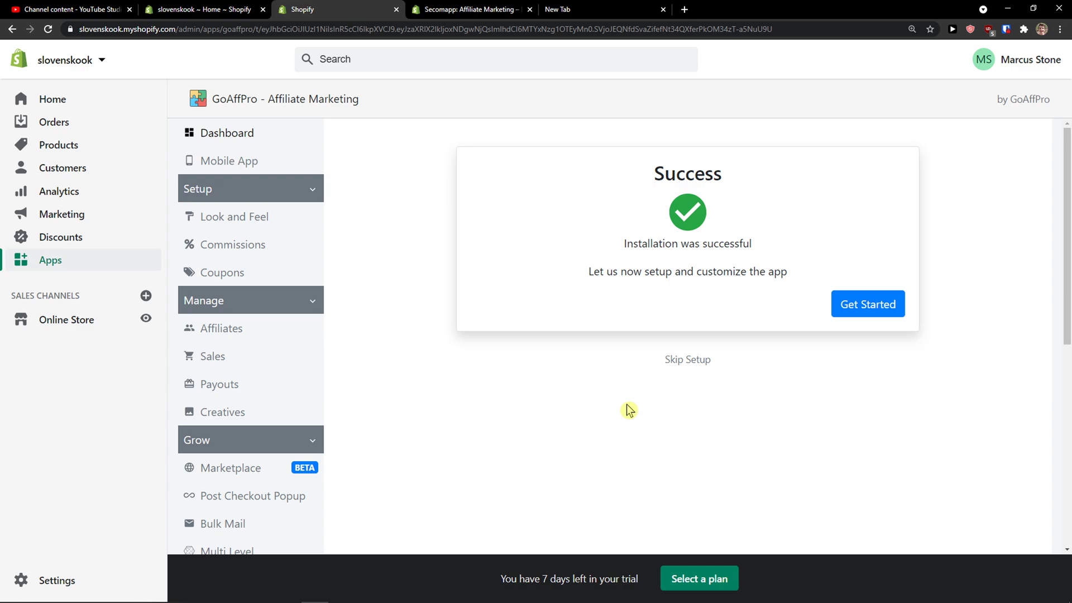
- Begin setup, answering 'I know what affiliate marketing is, but I am new to this app'
{"action": "left_click", "coordinate": [858, 314]}
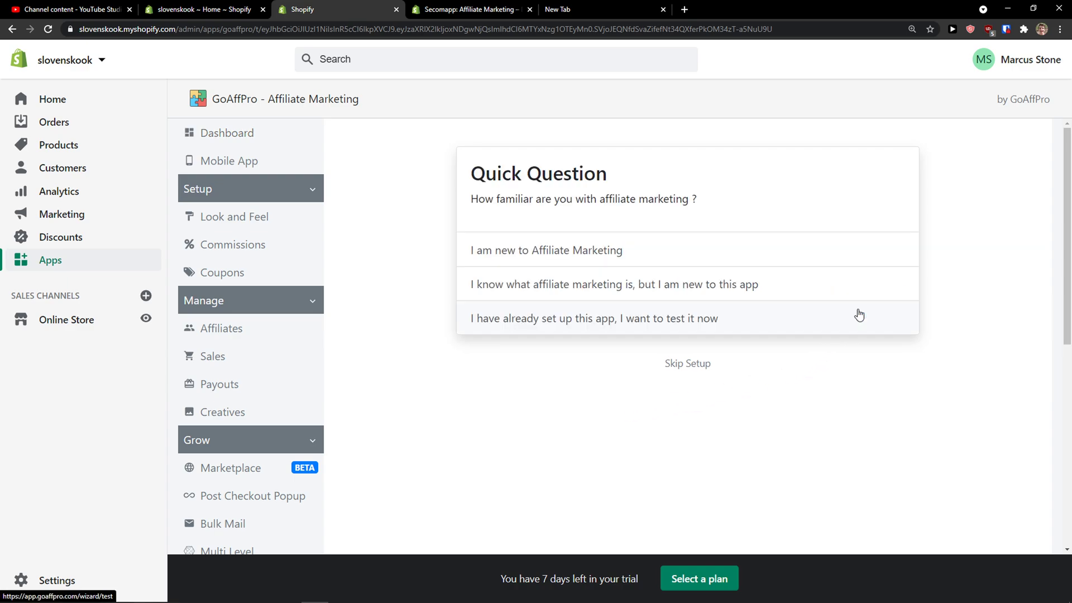
{"action": "left_click_drag", "start_coordinate": [469, 198], "coordinate": [732, 227]}
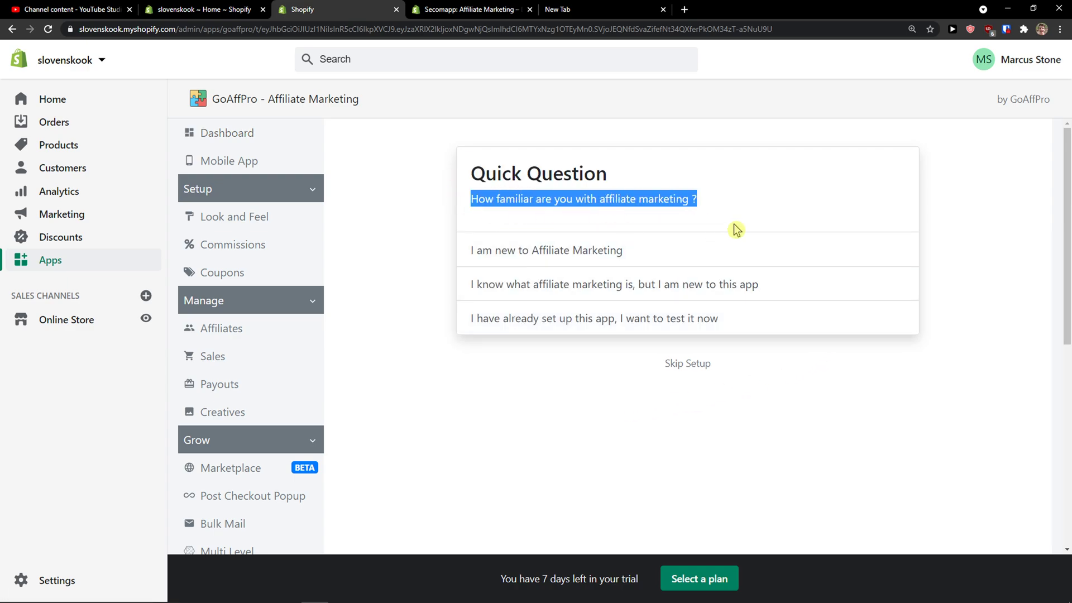
{"action": "left_click", "coordinate": [547, 294]}
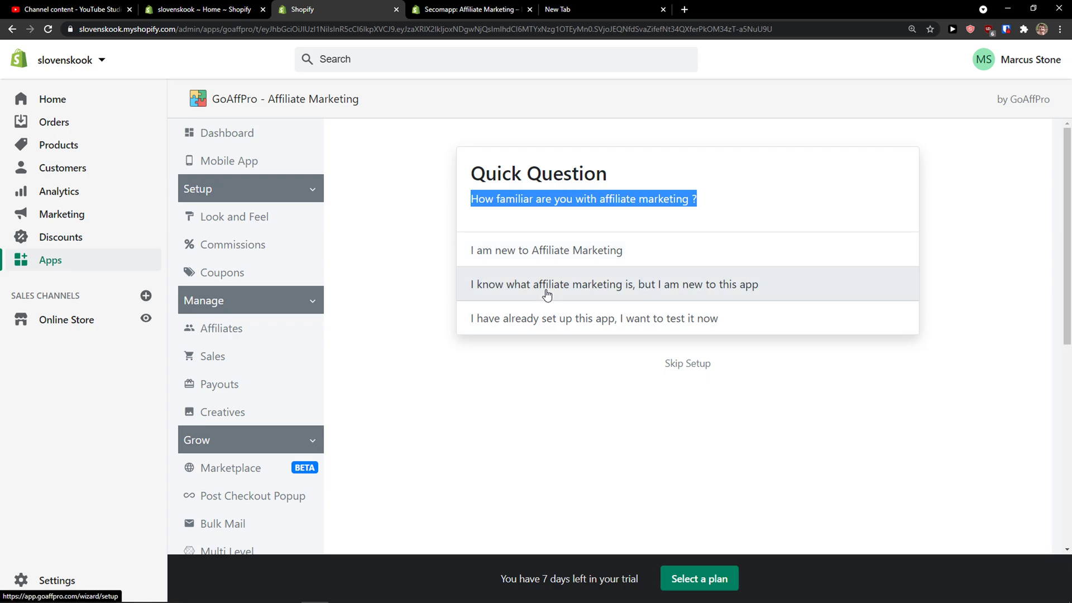
- Read the Basic Setup introduction and continue on to the commission step
{"action": "left_click_drag", "start_coordinate": [640, 256], "coordinate": [612, 218]}
{"action": "key", "text": "ctrl+plus"}
{"action": "key", "text": "ctrl+plus"}
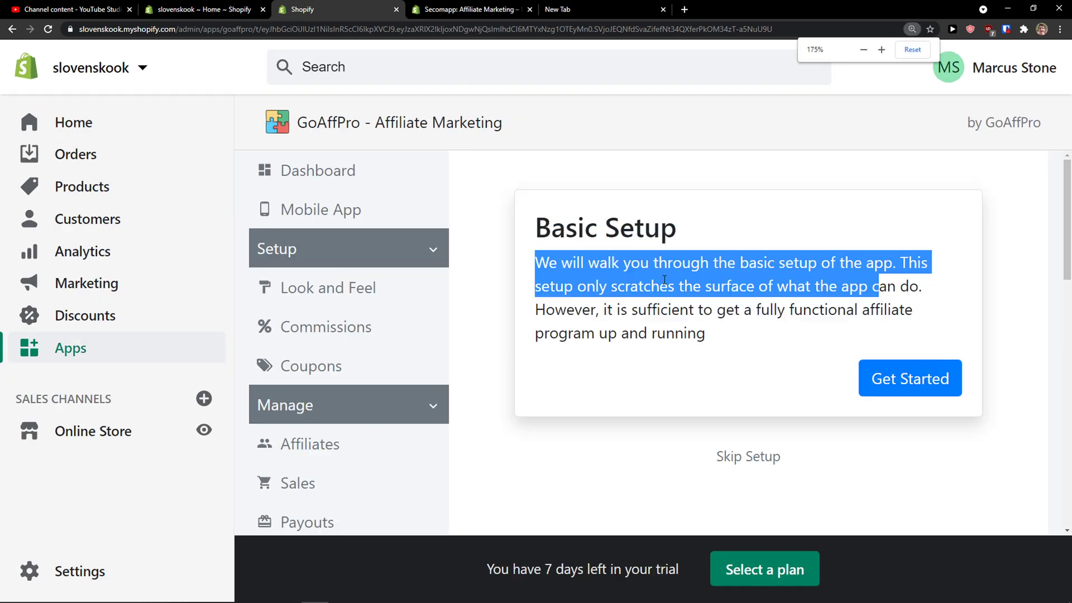
{"action": "key", "text": "ctrl+minus"}
{"action": "scroll", "coordinate": [669, 282], "scroll_direction": "down", "scroll_amount": 1}
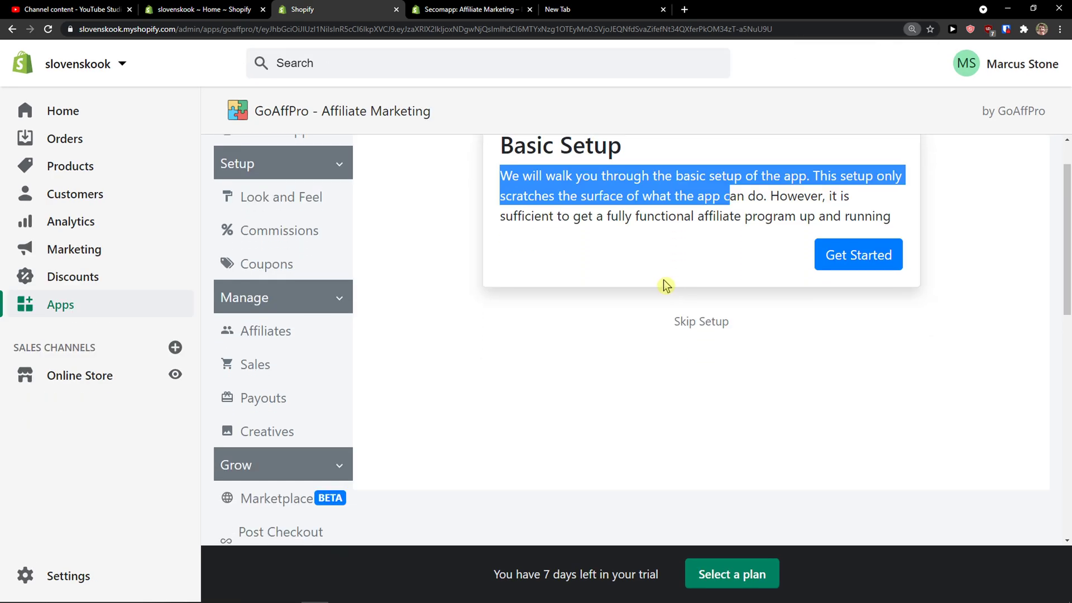
{"action": "left_click", "coordinate": [618, 209]}
{"action": "left_click", "coordinate": [836, 256]}
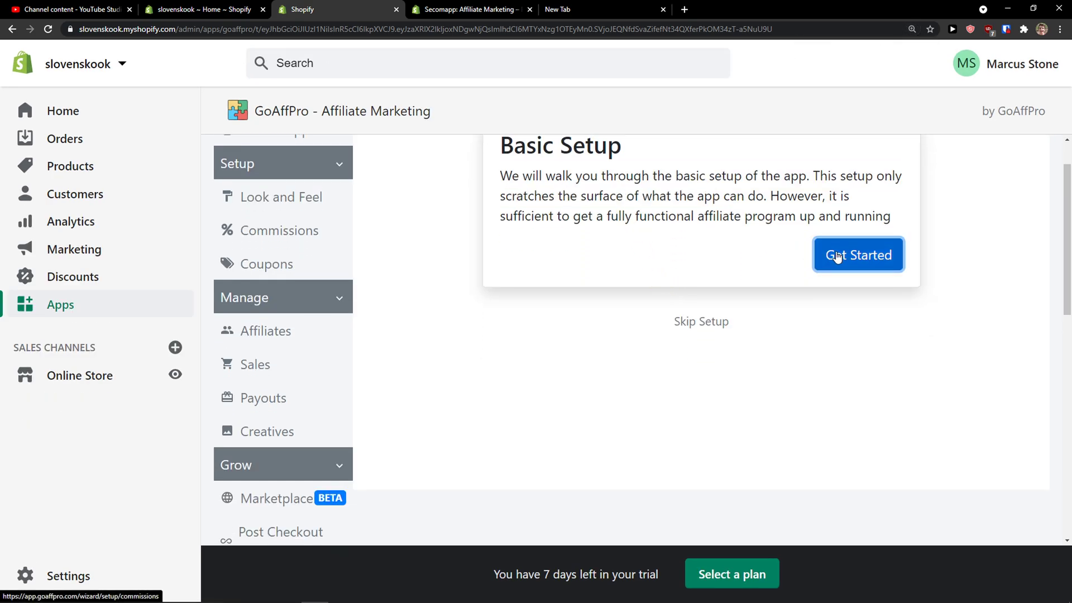
{"action": "scroll", "coordinate": [631, 275], "scroll_direction": "up", "scroll_amount": 1}
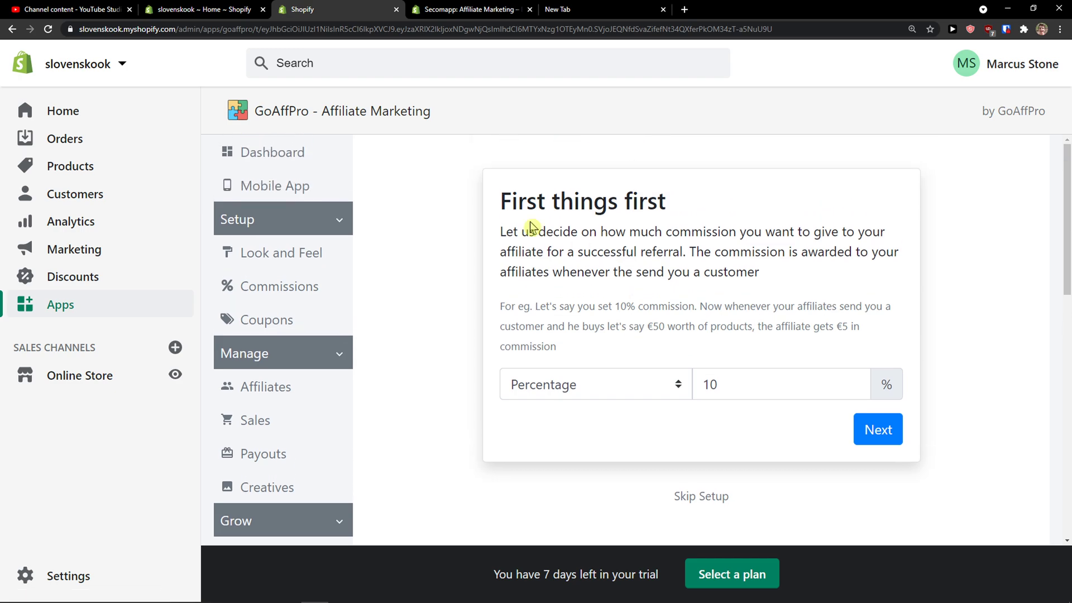
{"action": "left_click_drag", "start_coordinate": [501, 231], "coordinate": [776, 281]}
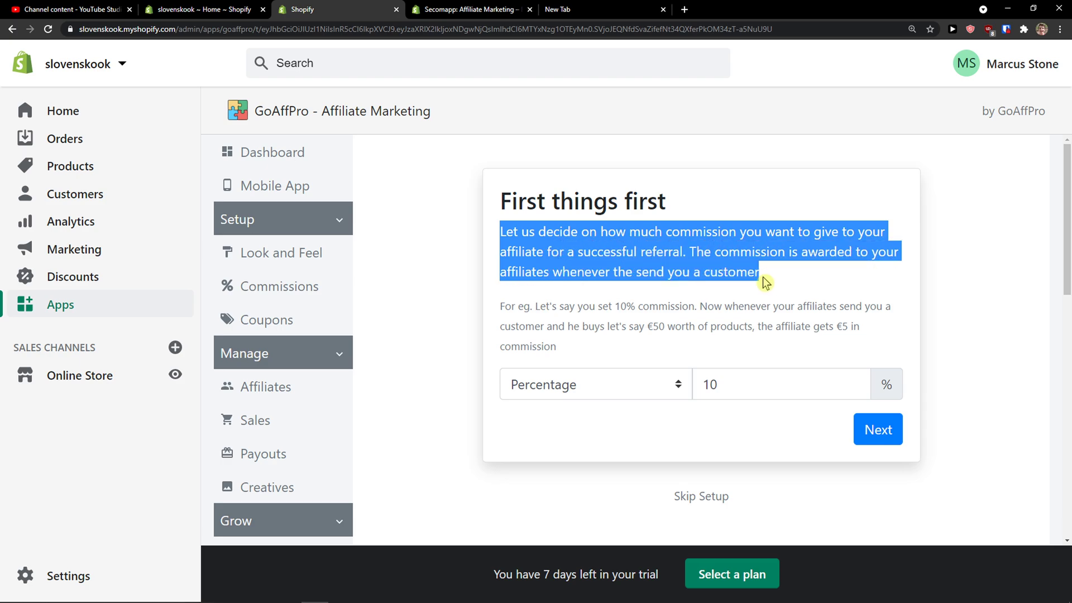
{"action": "scroll", "coordinate": [754, 301], "scroll_direction": "down", "scroll_amount": 1}
{"action": "left_click", "coordinate": [758, 325]}
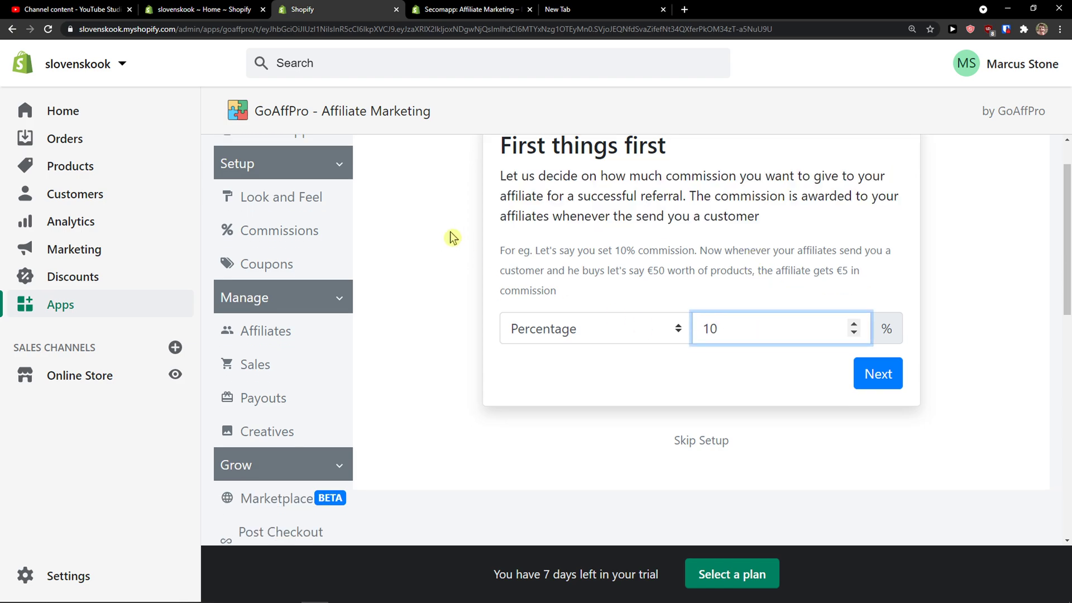
{"action": "left_click_drag", "start_coordinate": [535, 250], "coordinate": [612, 290]}
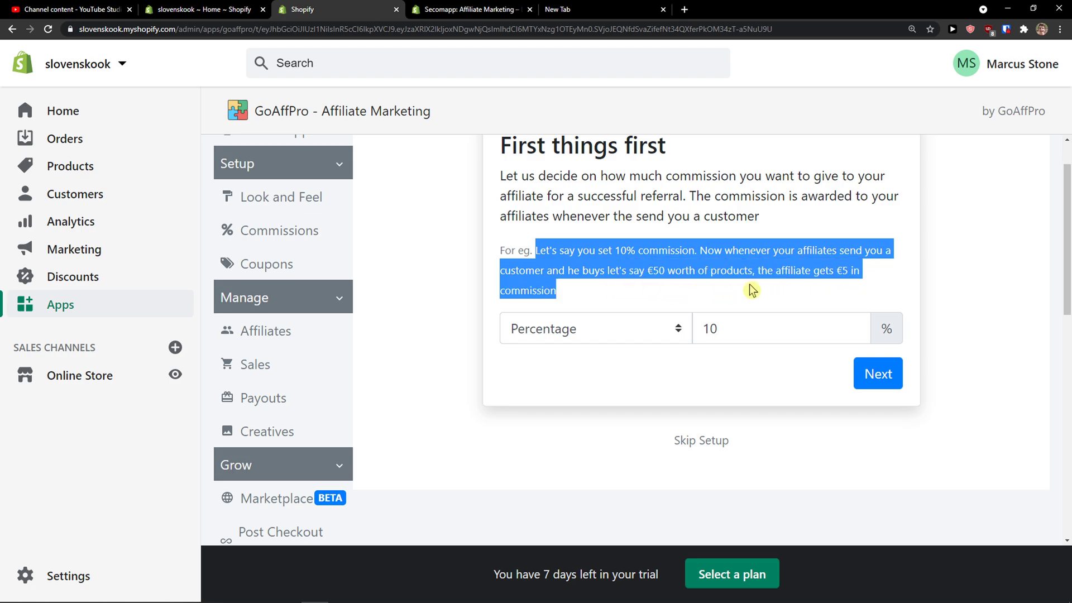
{"action": "left_click_drag", "start_coordinate": [826, 288], "coordinate": [617, 311]}
{"action": "scroll", "coordinate": [652, 303], "scroll_direction": "up", "scroll_amount": 1}
{"action": "left_click", "coordinate": [652, 303]}
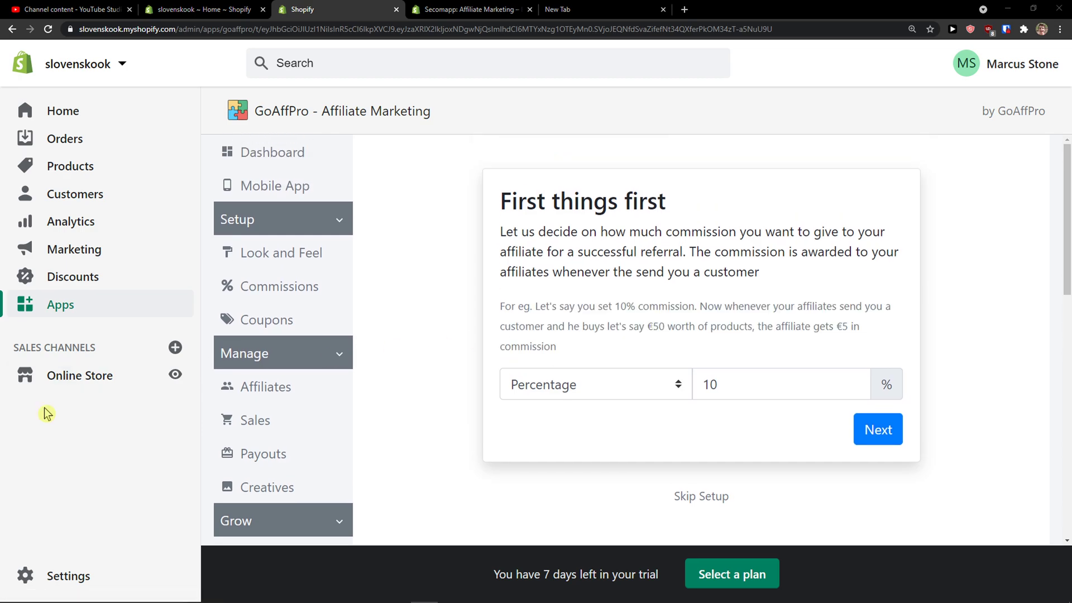
{"action": "scroll", "coordinate": [324, 360], "scroll_direction": "down", "scroll_amount": 1}
{"action": "scroll", "coordinate": [318, 364], "scroll_direction": "up", "scroll_amount": 1}
{"action": "scroll", "coordinate": [342, 348], "scroll_direction": "down", "scroll_amount": 1}
{"action": "scroll", "coordinate": [349, 338], "scroll_direction": "up", "scroll_amount": 1}
{"action": "key", "text": "super"}
{"action": "type", "text": "kalk"}
{"action": "key", "text": "Return"}
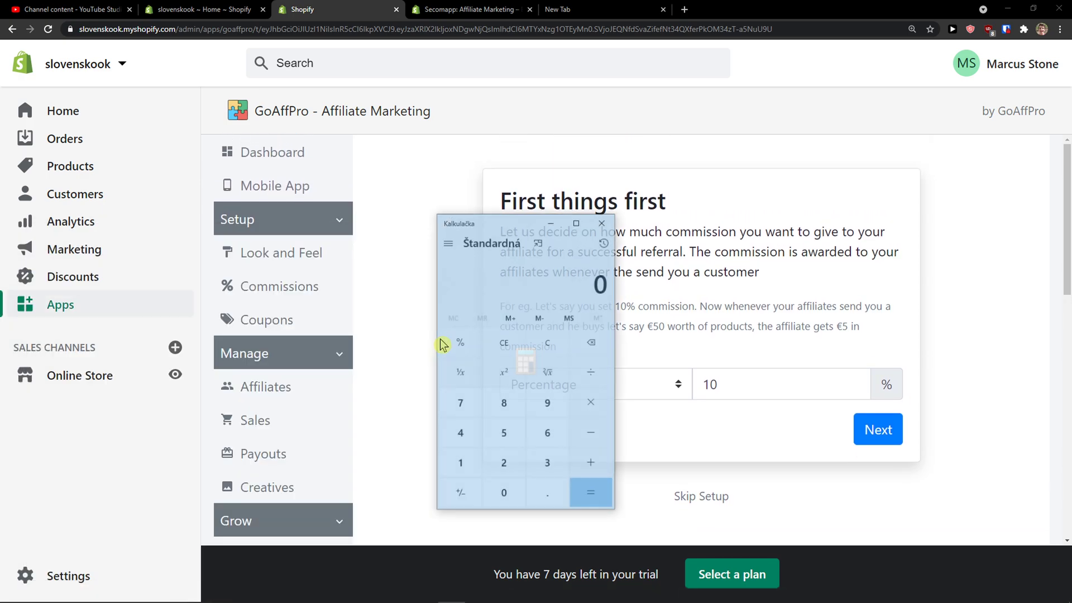
{"action": "type", "text": "5,0"}
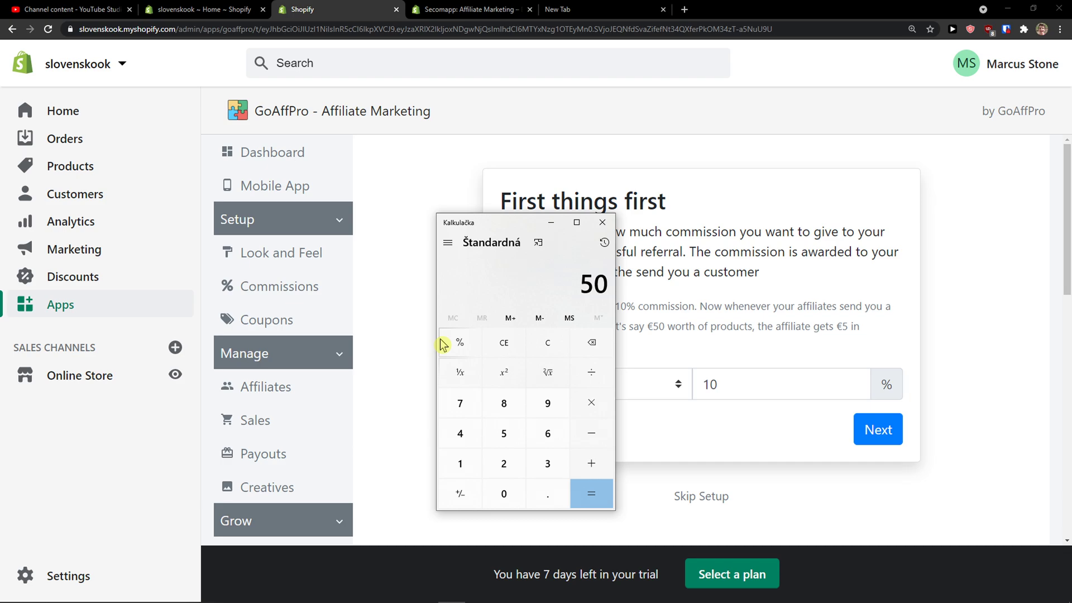
{"action": "type", "text": "15"}
{"action": "left_click", "coordinate": [538, 345]}
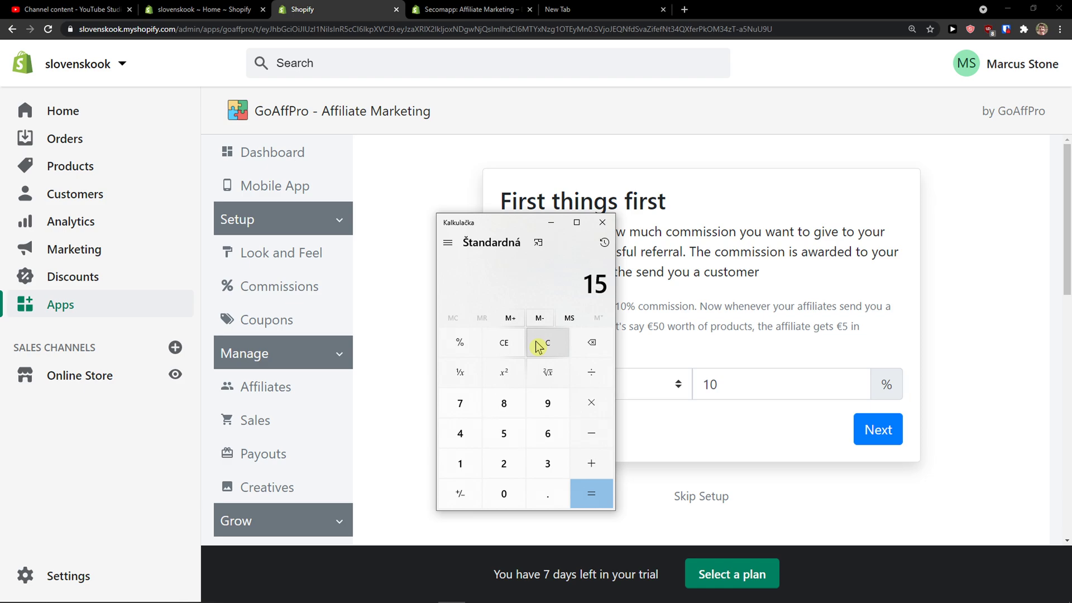
{"action": "key", "text": "Return"}
{"action": "left_click", "coordinate": [538, 346]}
{"action": "type", "text": "50 × 0.1"}
{"action": "key", "text": "Return"}
{"action": "left_click", "coordinate": [544, 346]}
{"action": "type", "text": "10"}
{"action": "key", "text": "Return"}
{"action": "left_click", "coordinate": [544, 346]}
{"action": "left_click_drag", "start_coordinate": [481, 235], "coordinate": [443, 205]}
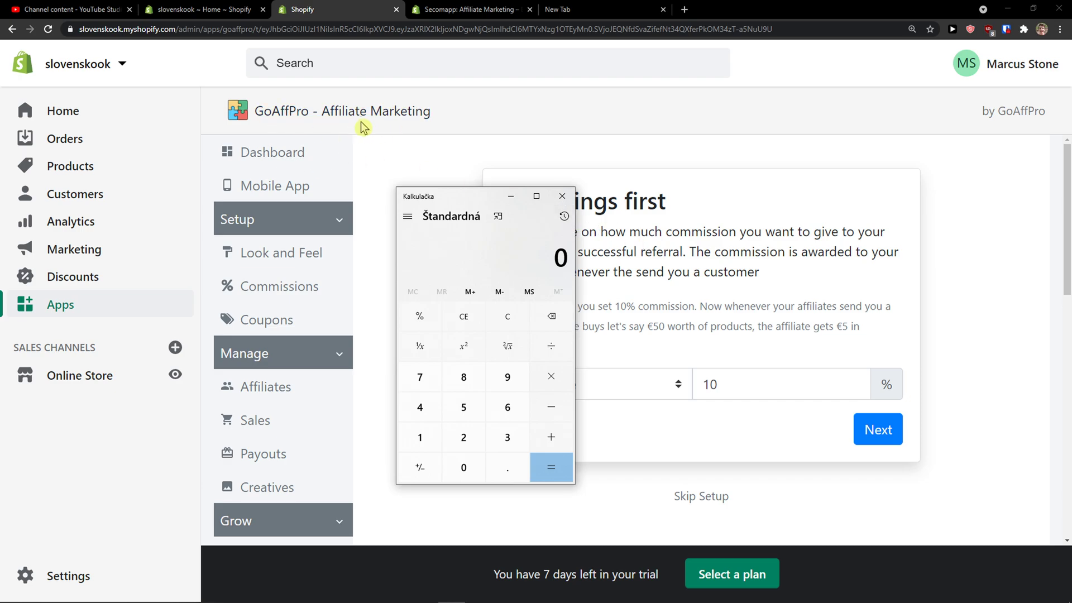
{"action": "left_click_drag", "start_coordinate": [454, 199], "coordinate": [400, 175]}
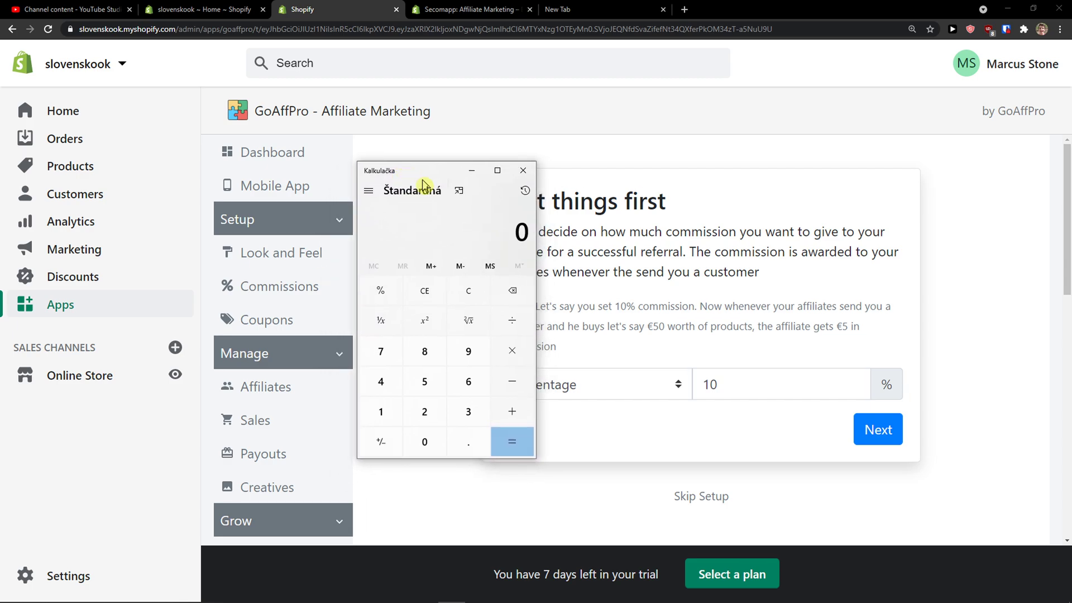
{"action": "left_click", "coordinate": [608, 299]}
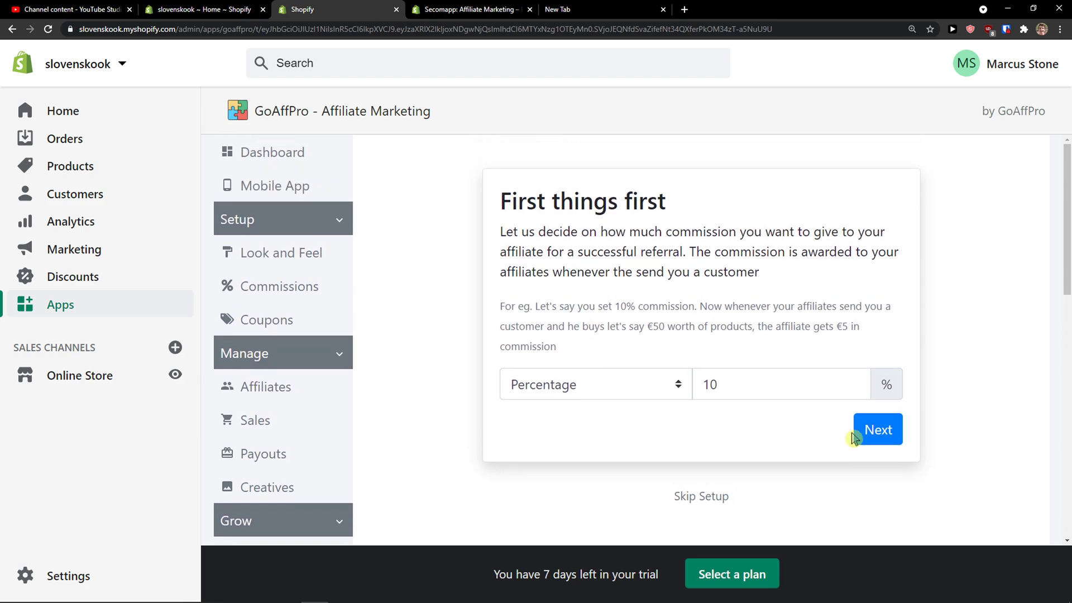
- Try the Flat Rate commission type, then switch back to Percentage
{"action": "left_click", "coordinate": [720, 390]}
{"action": "left_click", "coordinate": [677, 385]}
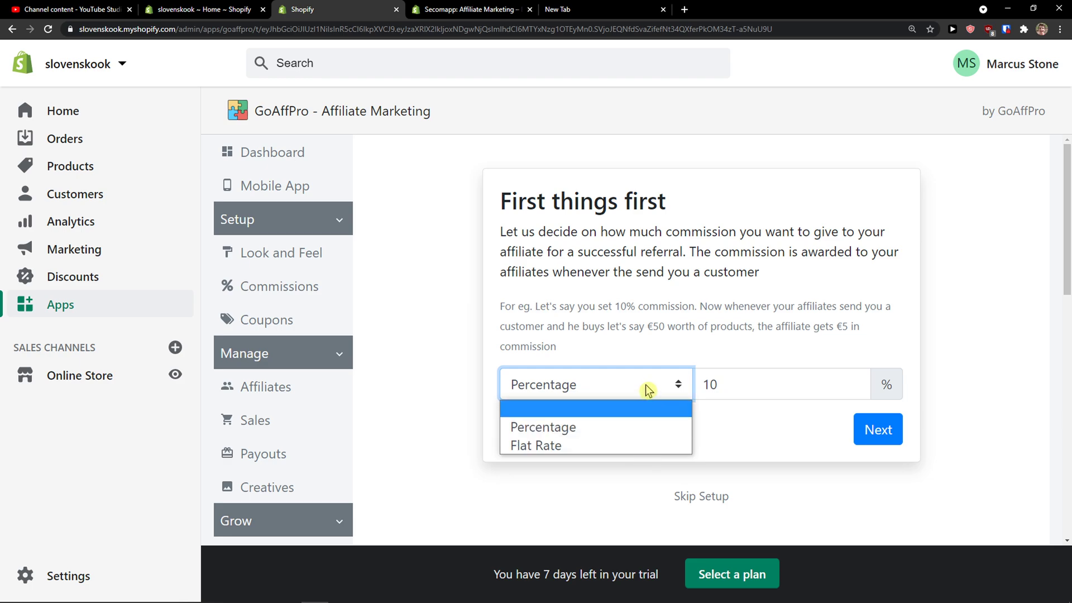
{"action": "left_click", "coordinate": [700, 390]}
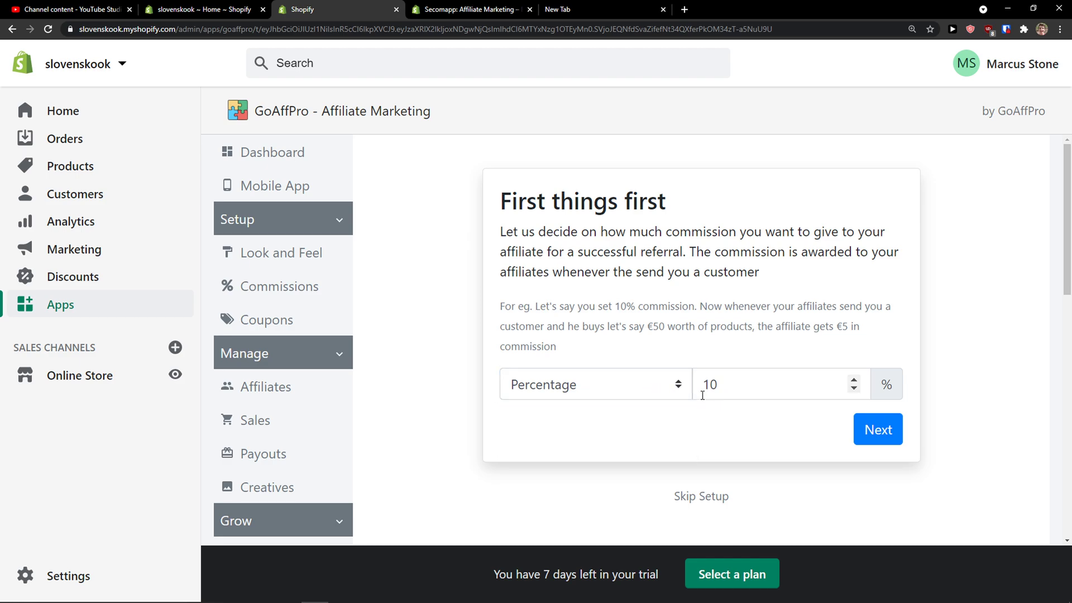
{"action": "left_click", "coordinate": [680, 393]}
{"action": "left_click", "coordinate": [654, 445]}
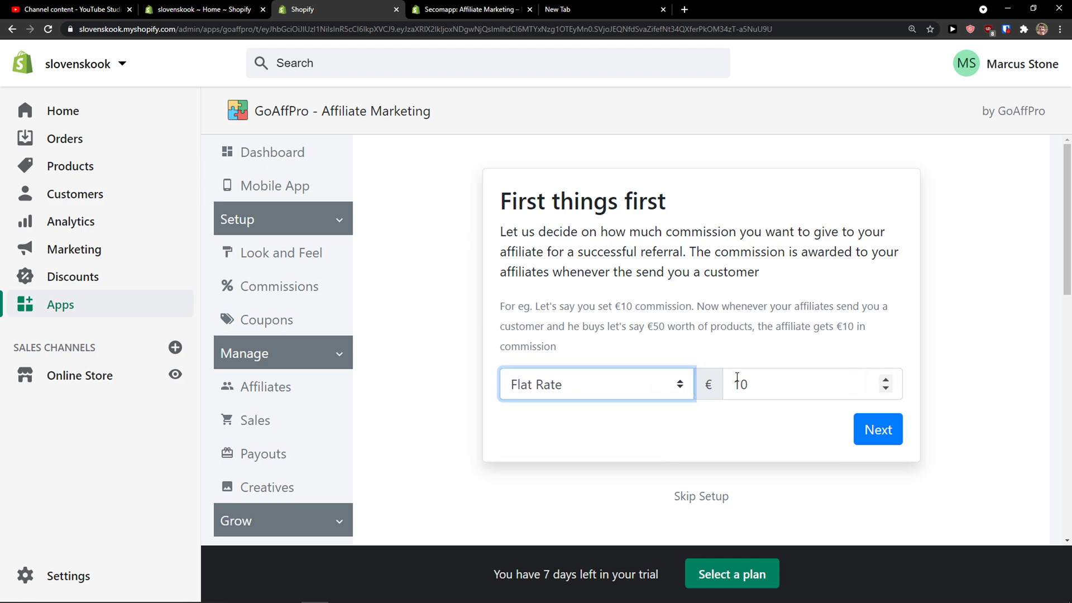
{"action": "left_click", "coordinate": [666, 380]}
{"action": "left_click", "coordinate": [608, 435]}
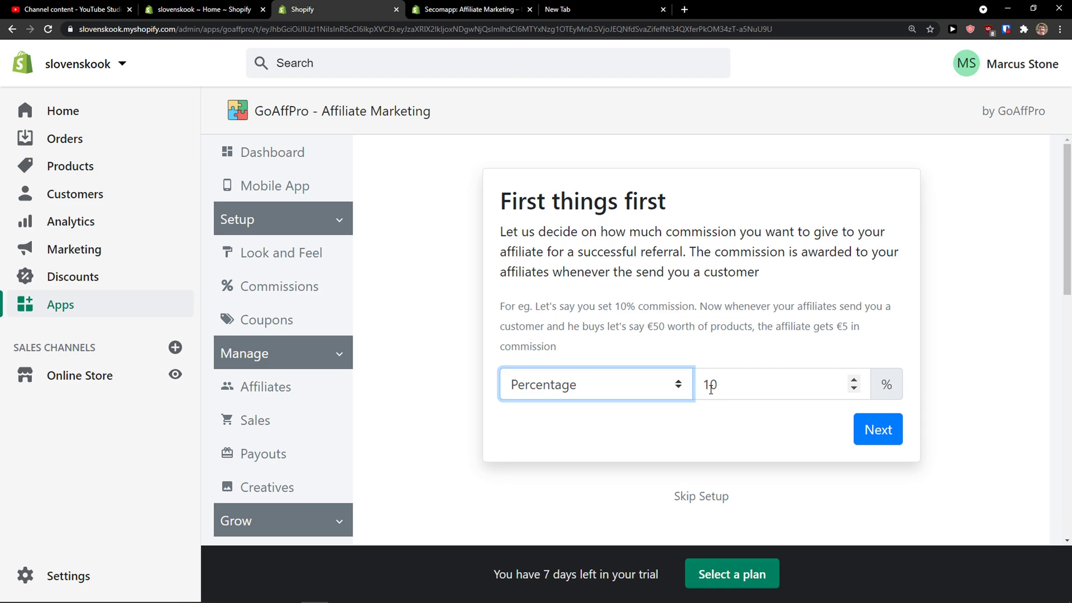
- Leave the commission value at 10
{"action": "scroll", "coordinate": [678, 393], "scroll_direction": "down", "scroll_amount": 1}
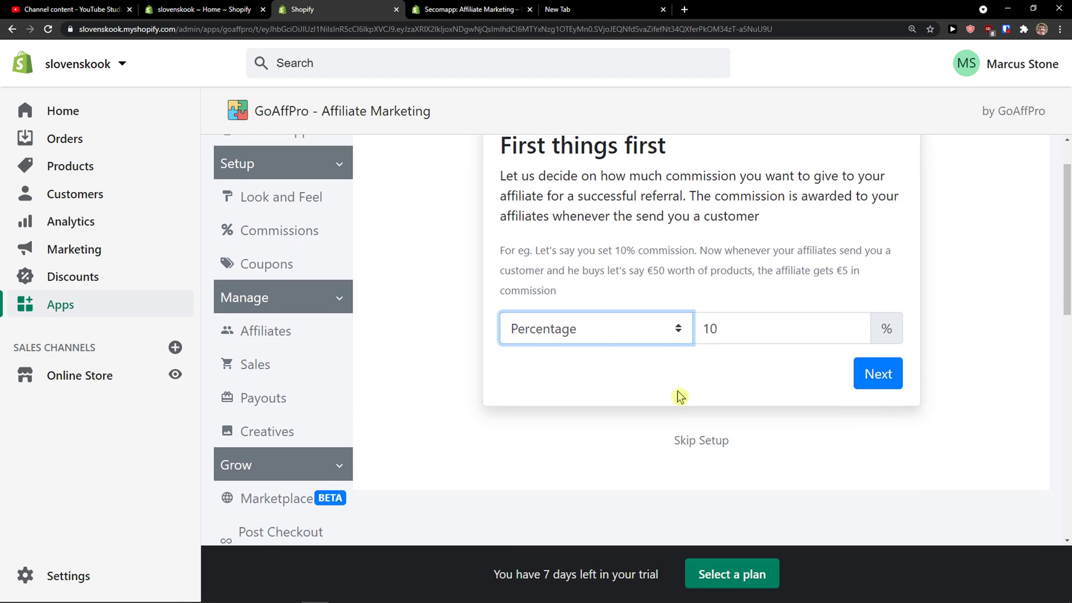
{"action": "scroll", "coordinate": [678, 393], "scroll_direction": "up", "scroll_amount": 1}
{"action": "scroll", "coordinate": [677, 391], "scroll_direction": "down", "scroll_amount": 2}
{"action": "scroll", "coordinate": [678, 393], "scroll_direction": "up", "scroll_amount": 2}
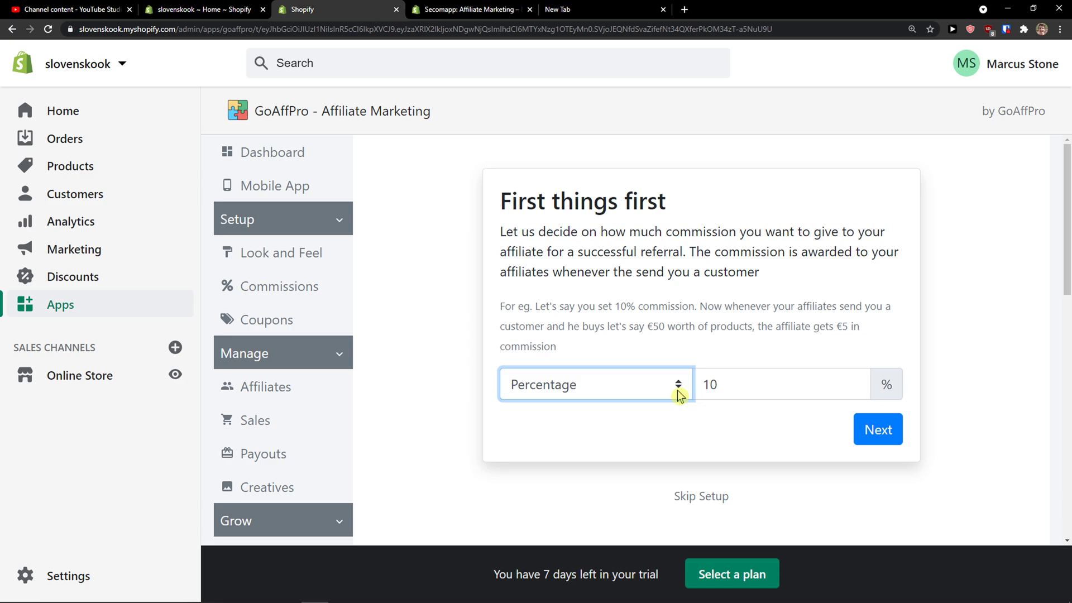
{"action": "double_click", "coordinate": [711, 382]}
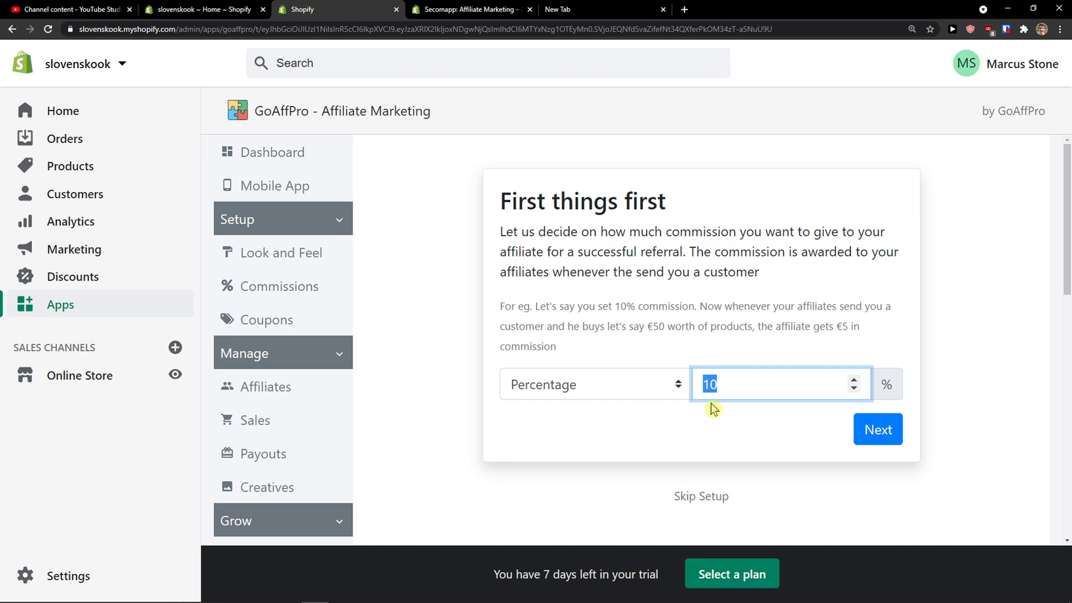
{"action": "left_click", "coordinate": [713, 409]}
{"action": "left_click", "coordinate": [722, 387]}
{"action": "left_click", "coordinate": [865, 433]}
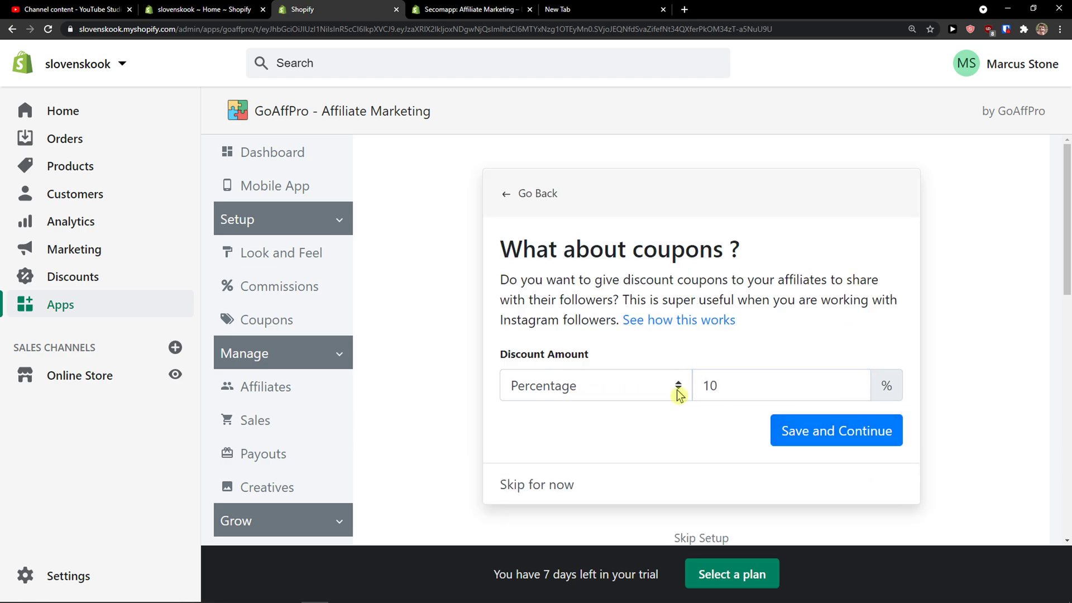
{"action": "scroll", "coordinate": [677, 390], "scroll_direction": "down", "scroll_amount": 1}
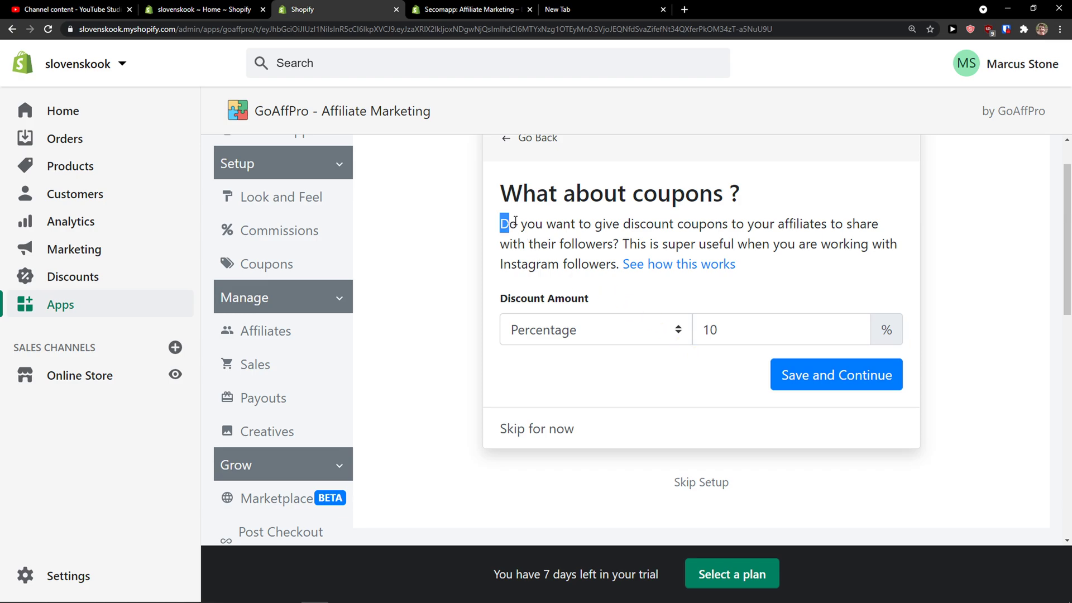
{"action": "left_click_drag", "start_coordinate": [515, 221], "coordinate": [590, 260]}
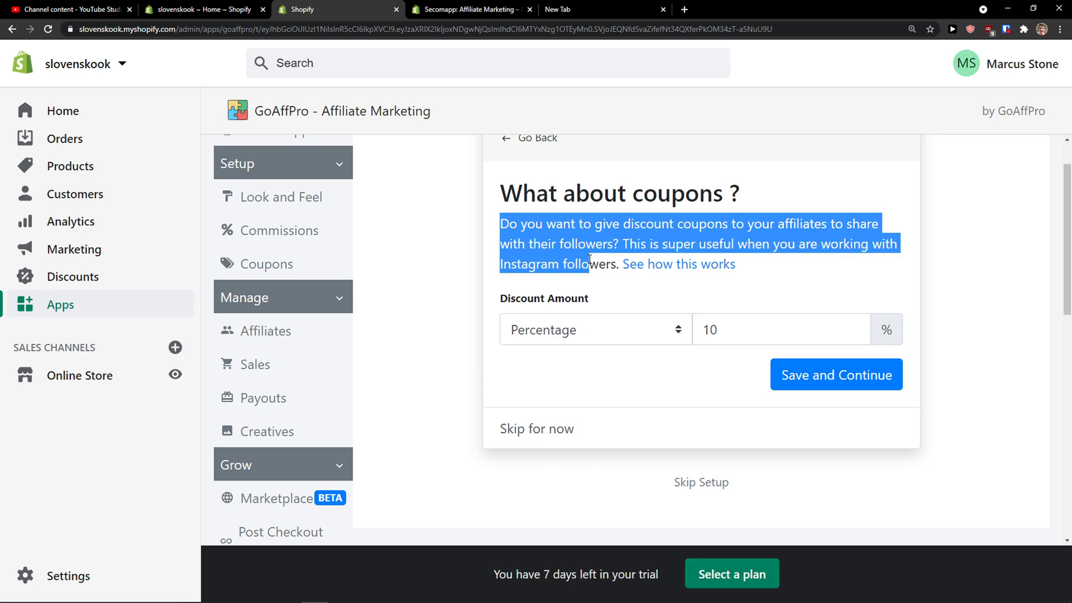
{"action": "left_click", "coordinate": [553, 434]}
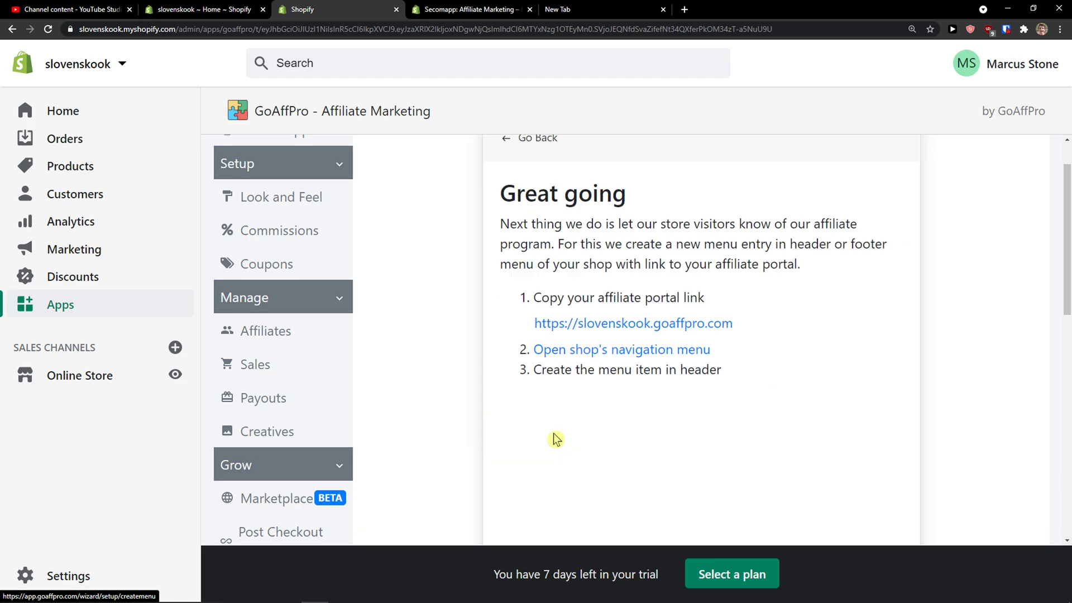
{"action": "scroll", "coordinate": [536, 440], "scroll_direction": "down", "scroll_amount": 1}
{"action": "scroll", "coordinate": [488, 431], "scroll_direction": "up", "scroll_amount": 2}
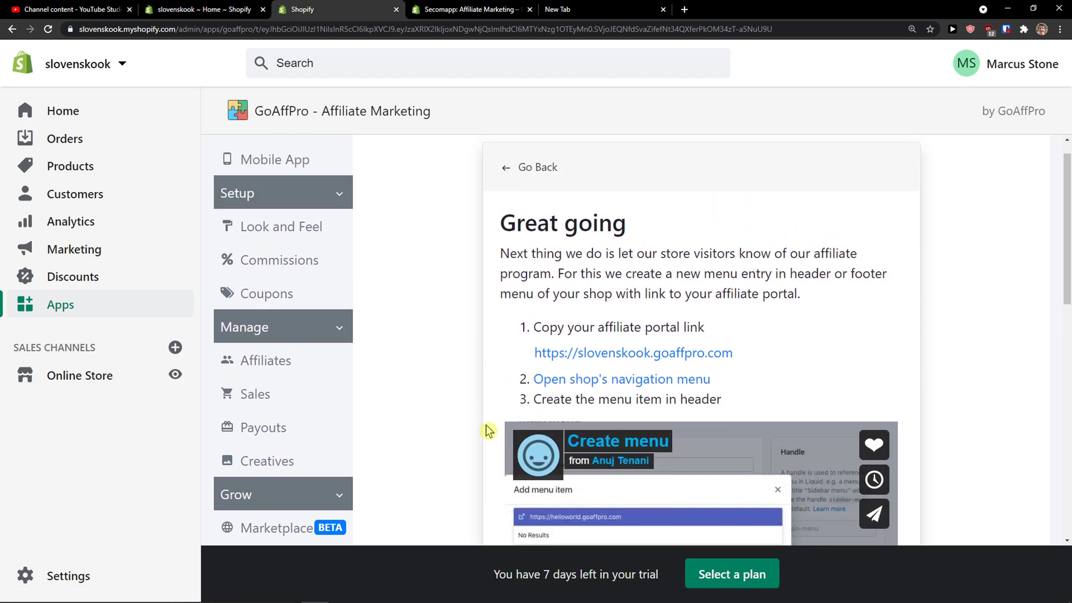
{"action": "left_click_drag", "start_coordinate": [524, 280], "coordinate": [820, 332]}
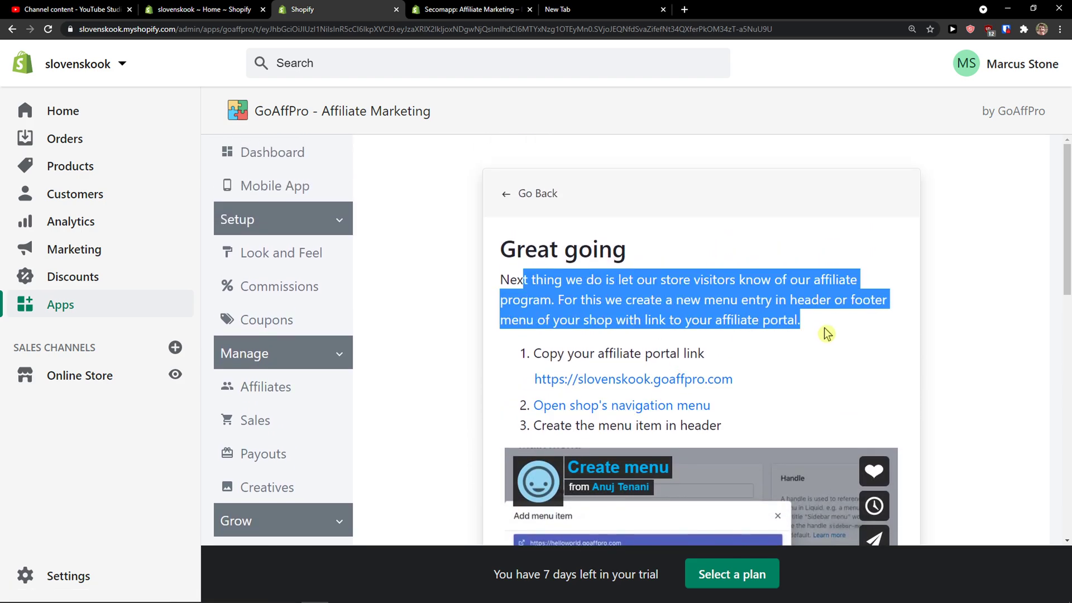
{"action": "scroll", "coordinate": [774, 323], "scroll_direction": "down", "scroll_amount": 2}
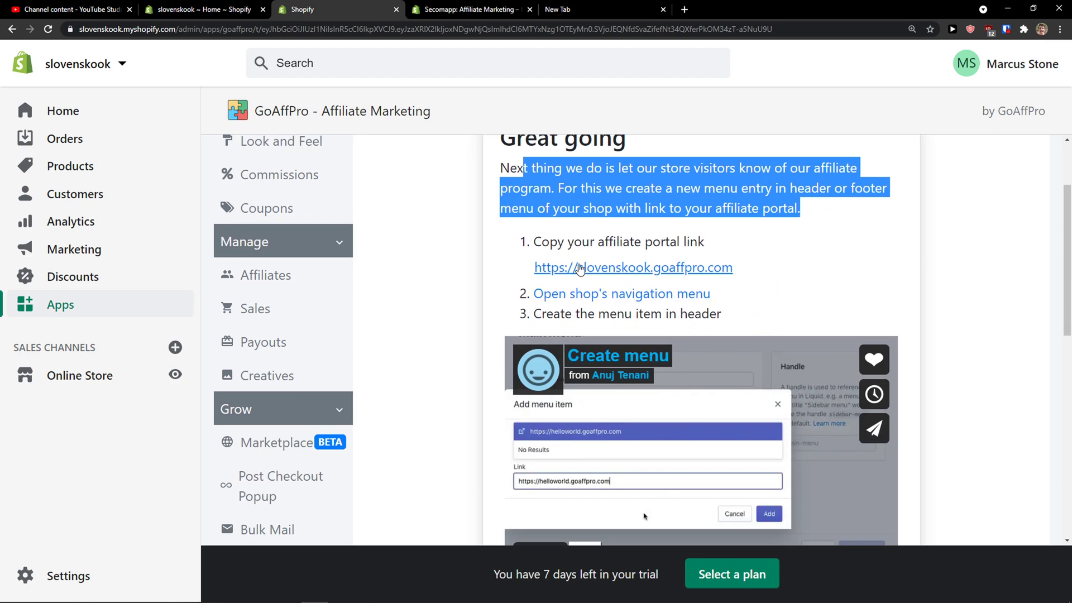
{"action": "left_click", "coordinate": [708, 275]}
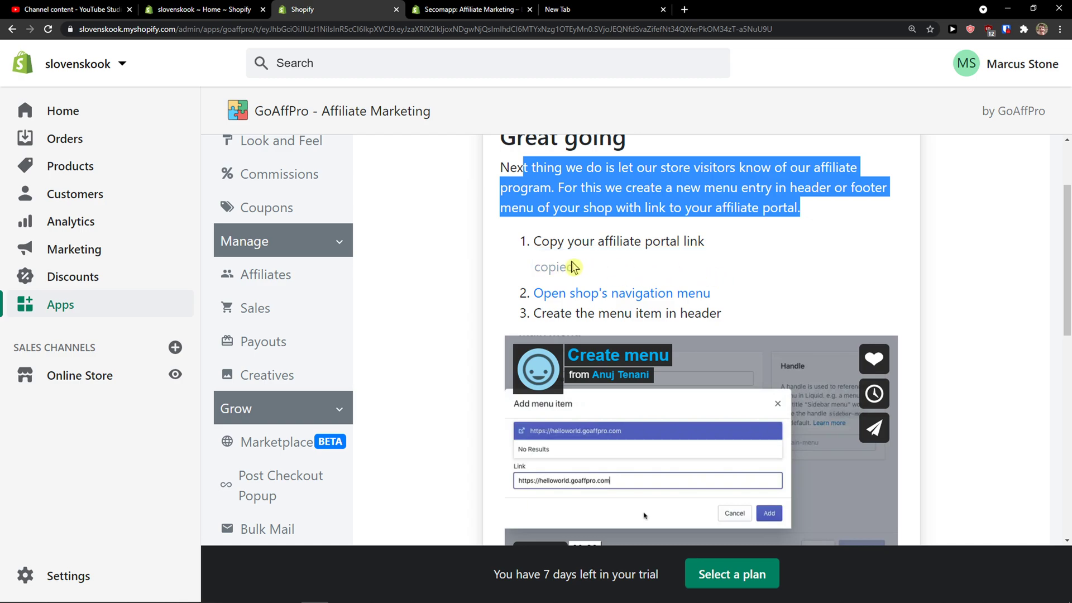
- Watch the menu-creation tutorial video, skipping ahead to the menu item part, then pause
{"action": "scroll", "coordinate": [564, 273], "scroll_direction": "down", "scroll_amount": 1}
{"action": "scroll", "coordinate": [558, 251], "scroll_direction": "down", "scroll_amount": 1}
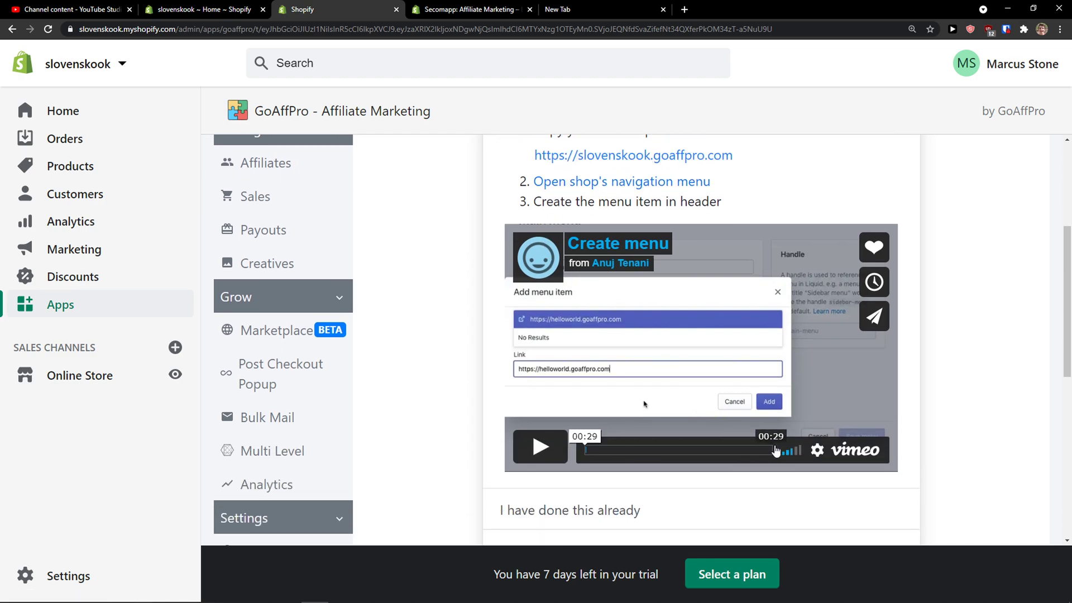
{"action": "left_click", "coordinate": [544, 452]}
{"action": "left_click_drag", "start_coordinate": [585, 451], "coordinate": [679, 451]}
{"action": "left_click", "coordinate": [539, 446]}
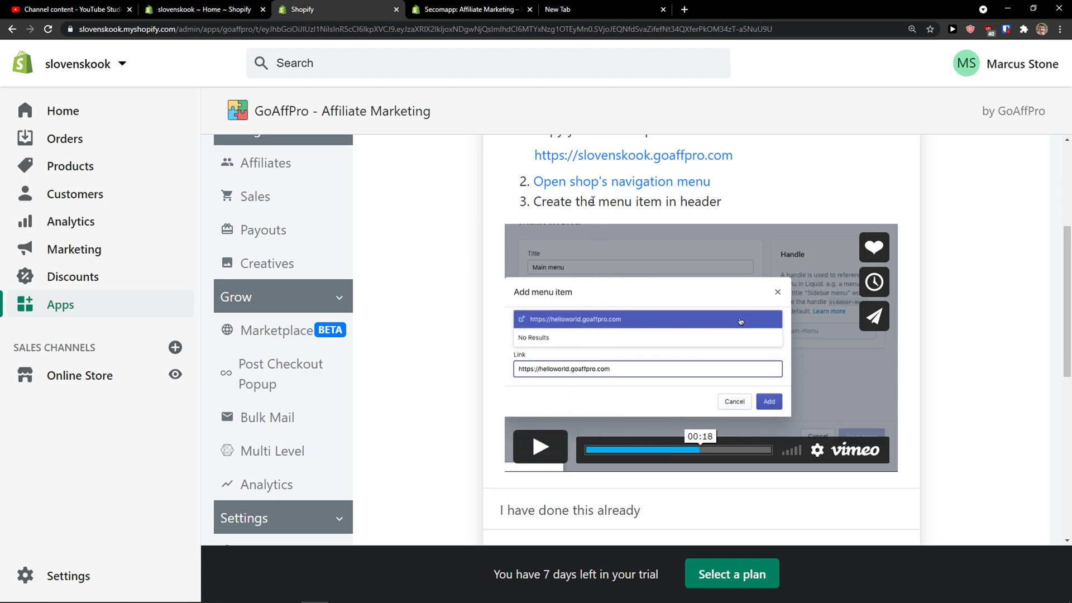
- Open the store's Navigation in a new tab and start a new menu titled Affiliates
{"action": "left_click", "coordinate": [592, 182]}
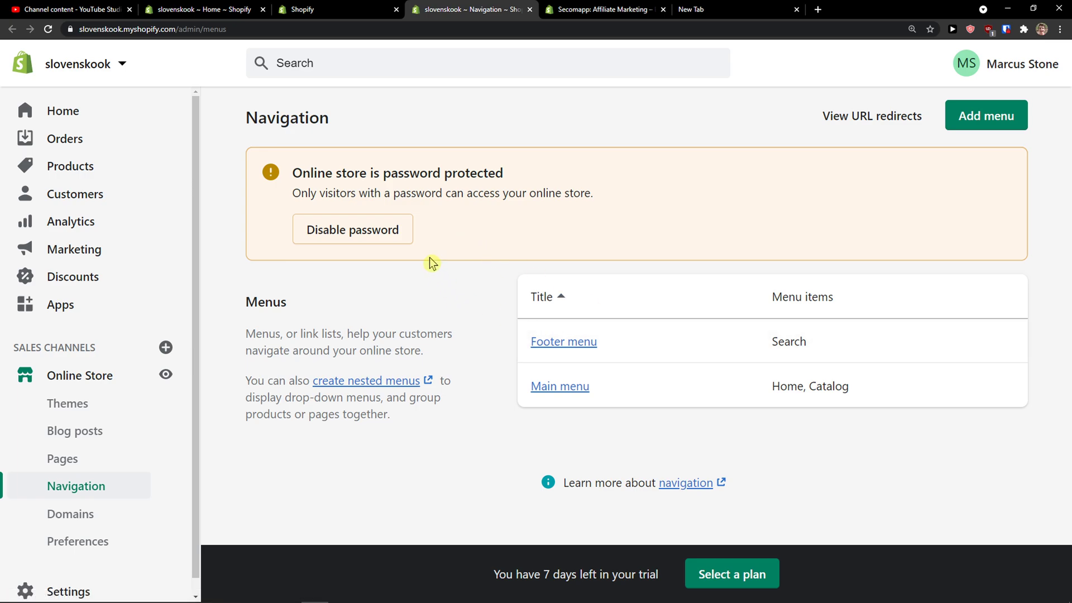
{"action": "left_click", "coordinate": [984, 116]}
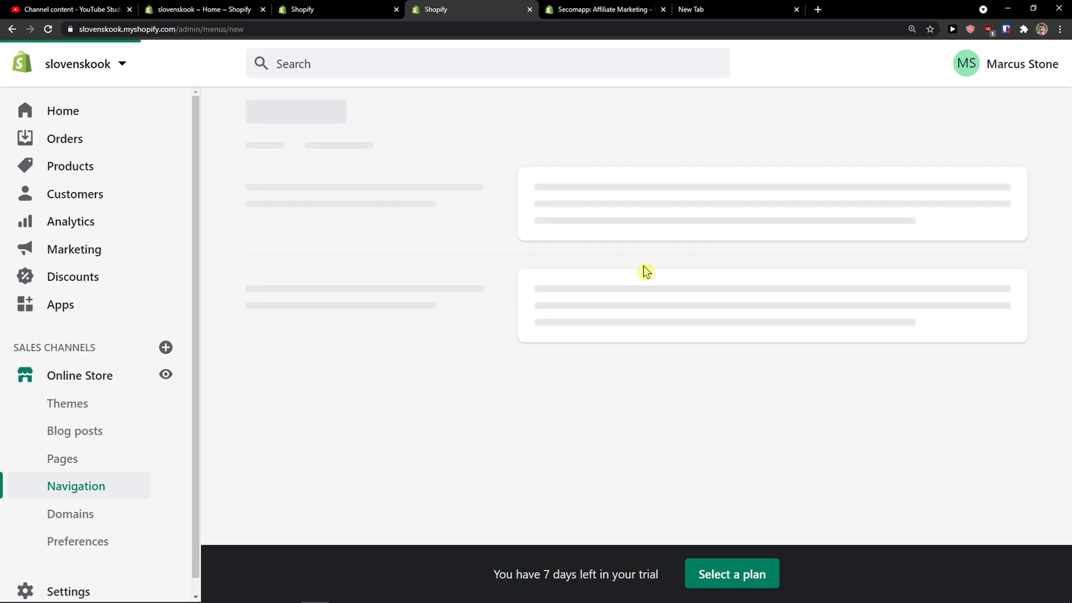
{"action": "left_click", "coordinate": [596, 215]}
{"action": "left_click", "coordinate": [317, 8]}
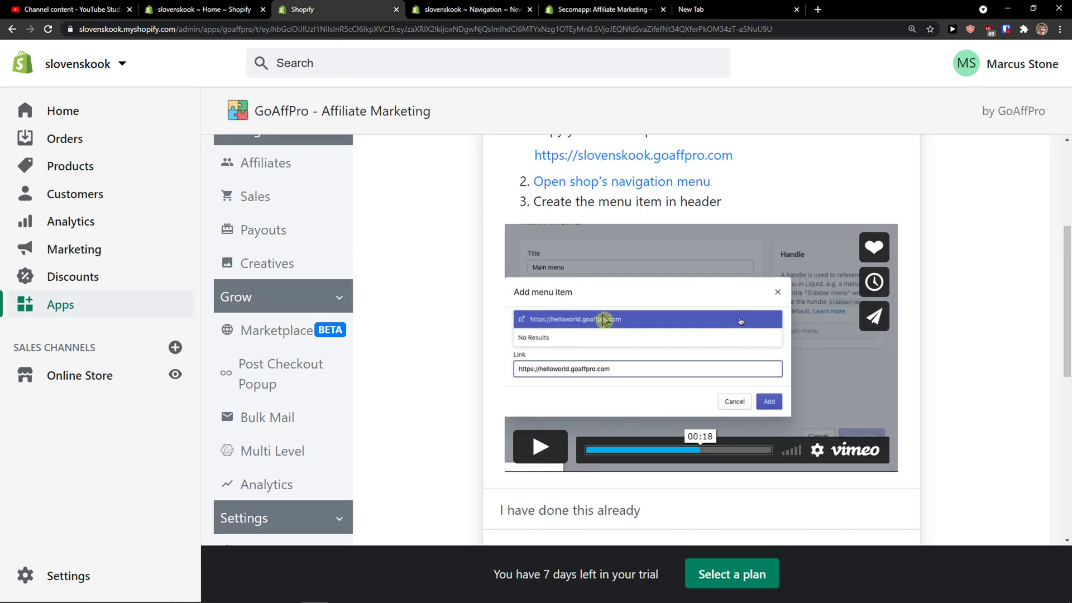
{"action": "left_click", "coordinate": [540, 447]}
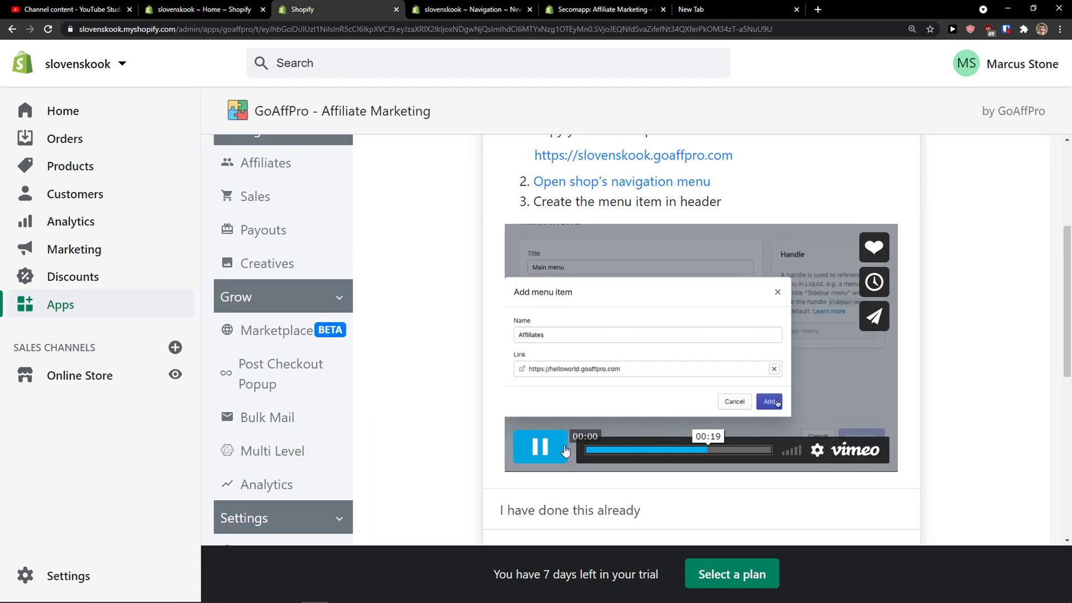
{"action": "left_click", "coordinate": [540, 446]}
{"action": "left_click", "coordinate": [441, 9]}
{"action": "type", "text": "A"}
{"action": "type", "text": "ffiliates"}
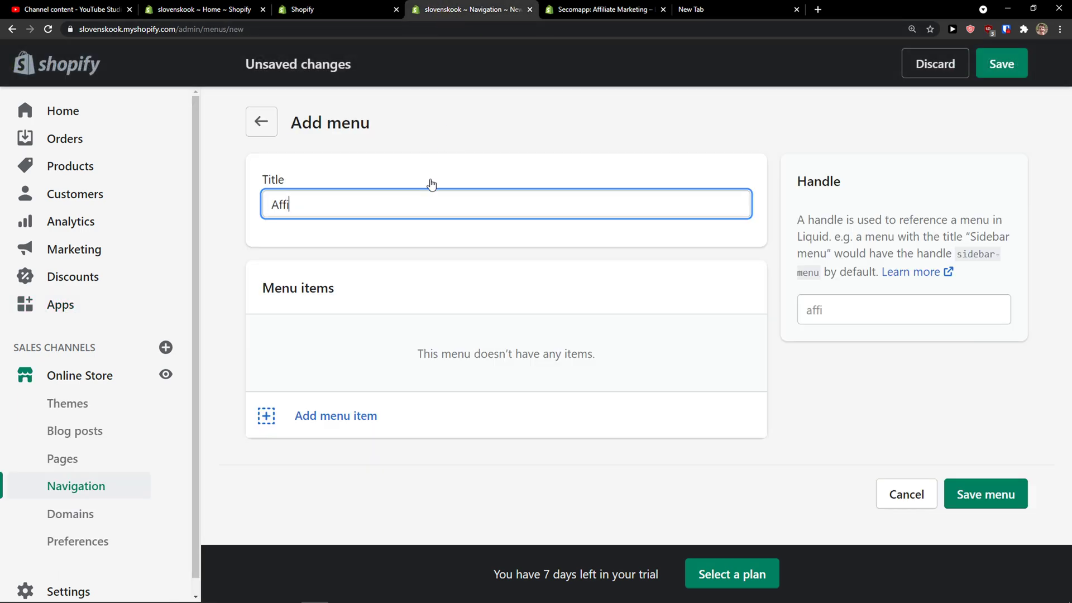
{"action": "left_click", "coordinate": [391, 414]}
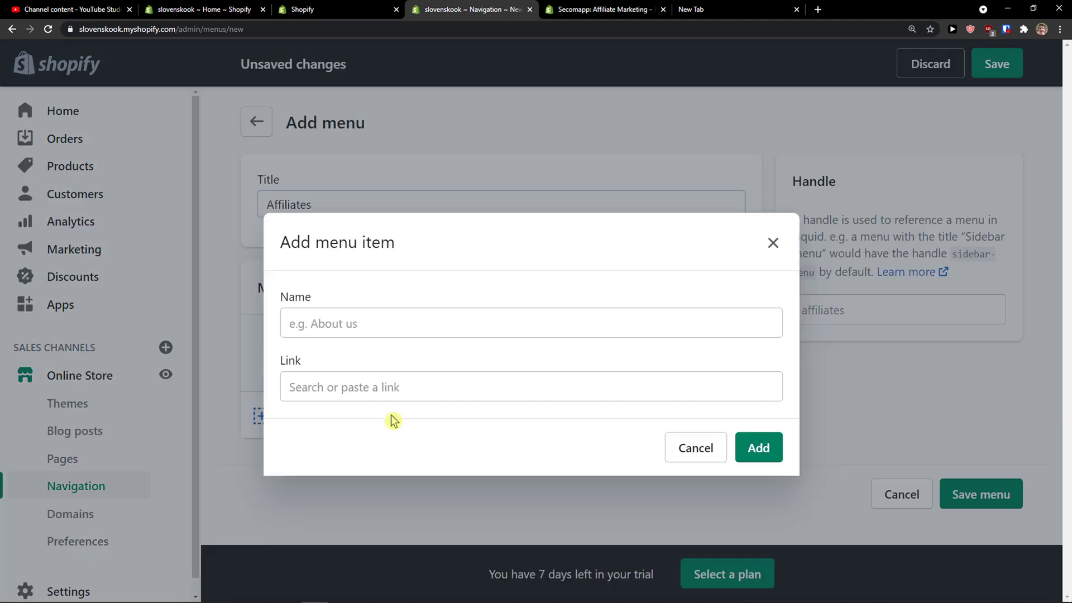
{"action": "left_click", "coordinate": [389, 328]}
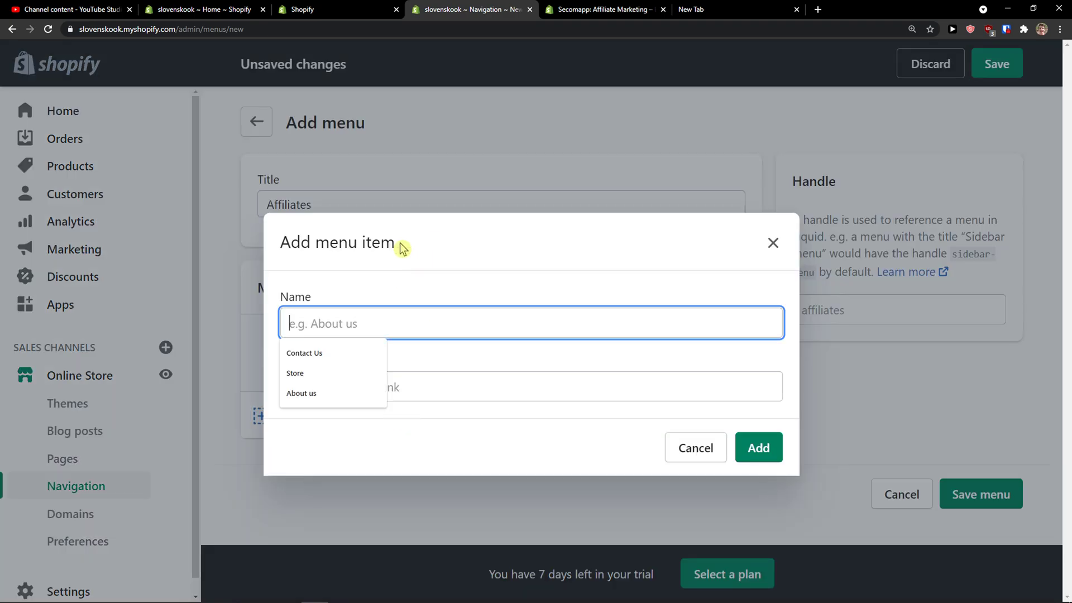
{"action": "type", "text": "Affiliate"}
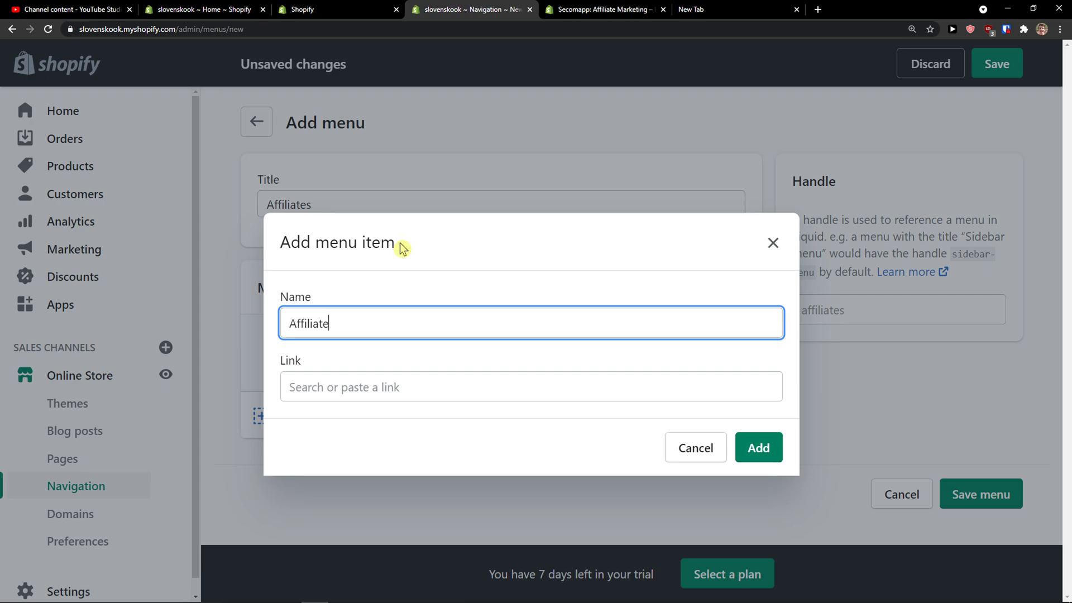
{"action": "key", "text": "Tab"}
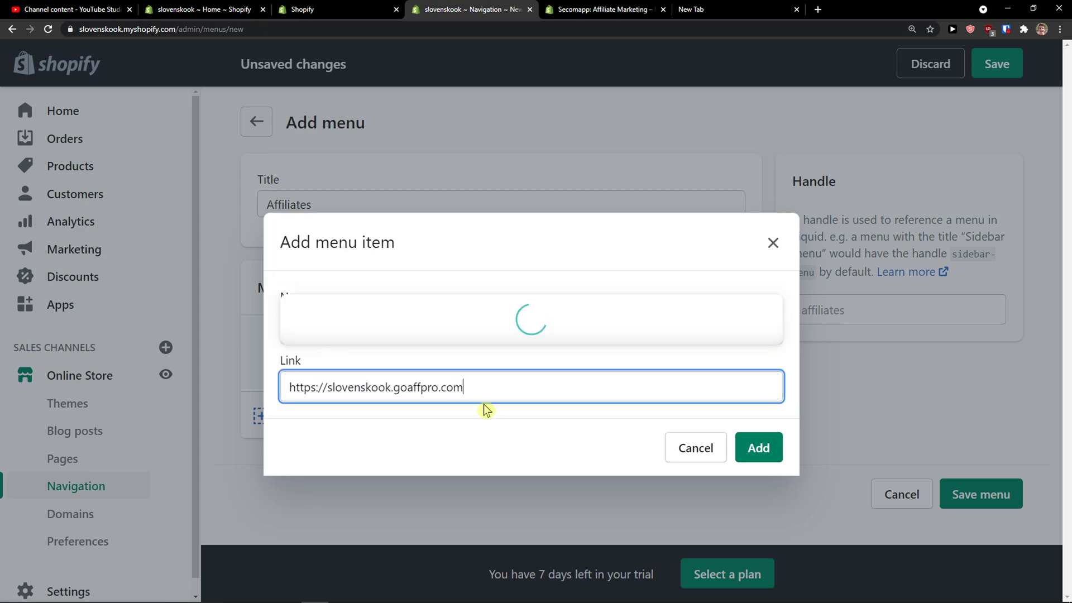
{"action": "left_click", "coordinate": [498, 296]}
{"action": "left_click", "coordinate": [748, 447]}
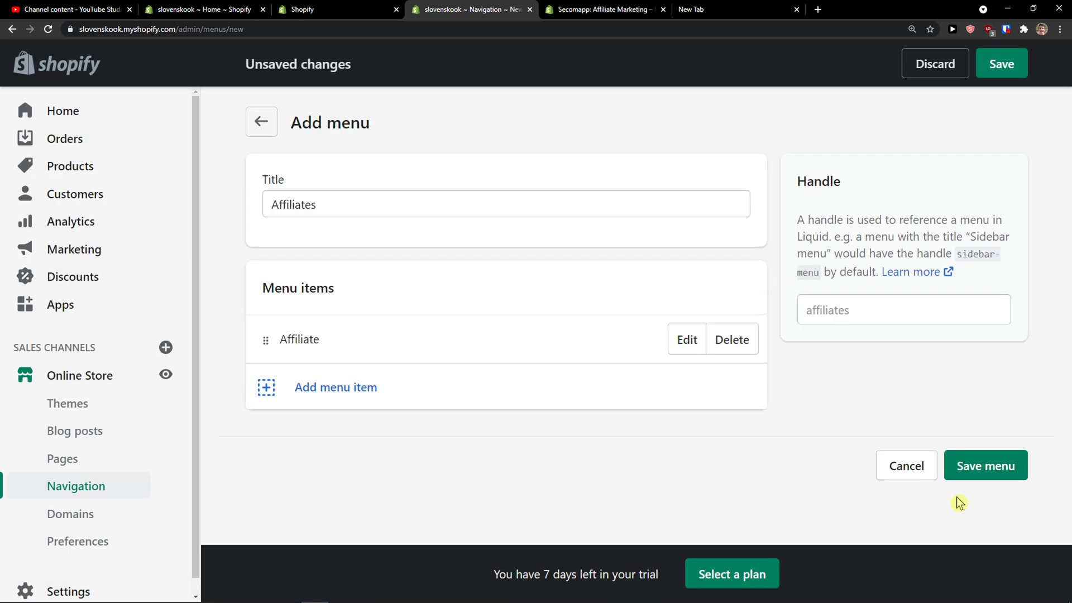
{"action": "left_click", "coordinate": [969, 471]}
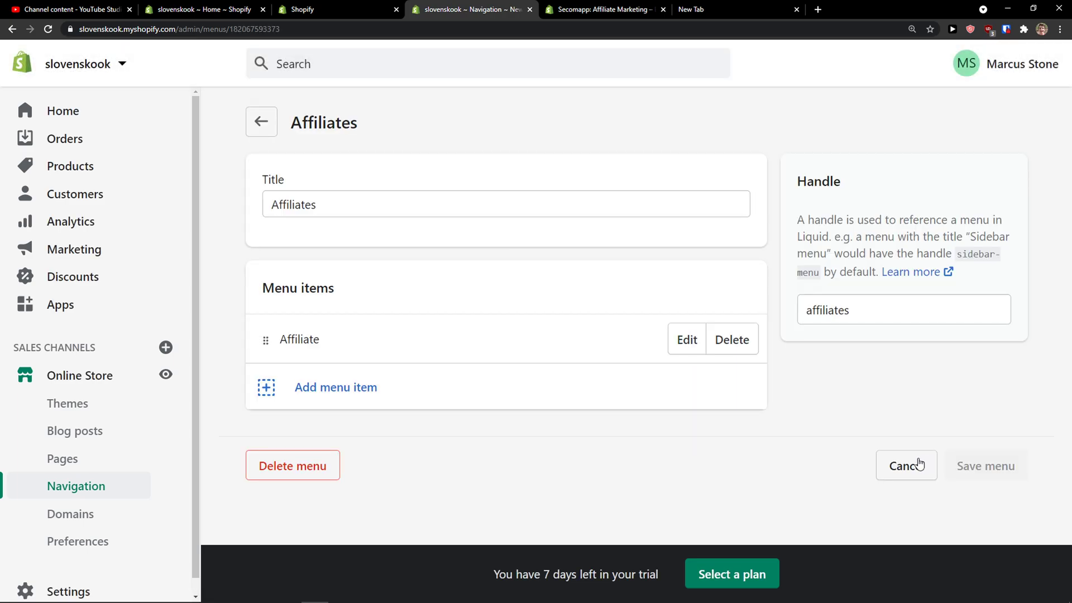
- Replay part of the GoAffPro tutorial, then return to the Navigation menu list
{"action": "left_click", "coordinate": [329, 9]}
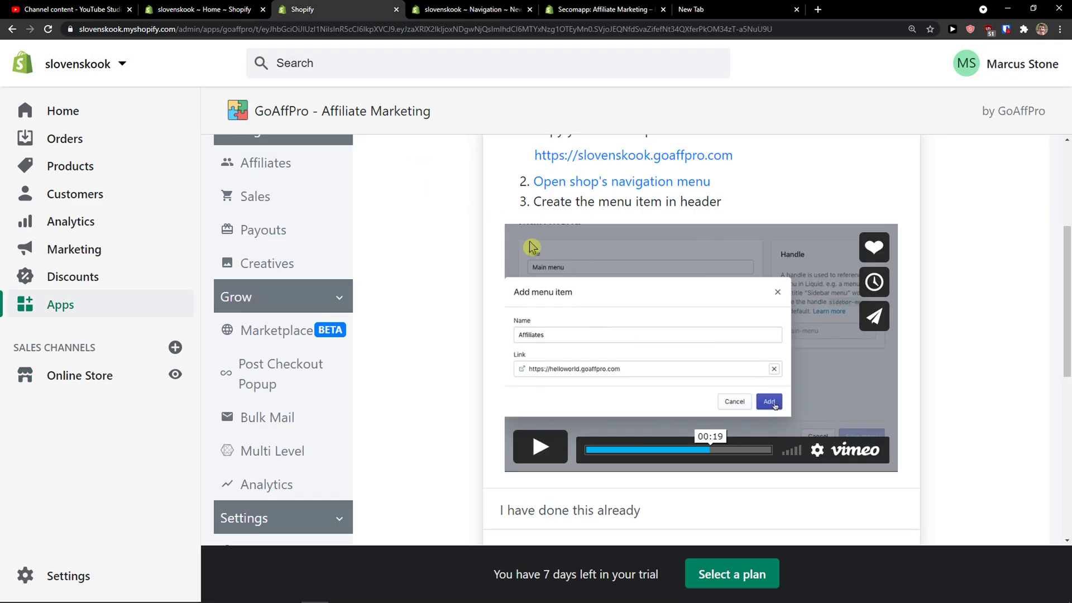
{"action": "left_click", "coordinate": [540, 446]}
{"action": "left_click", "coordinate": [667, 450]}
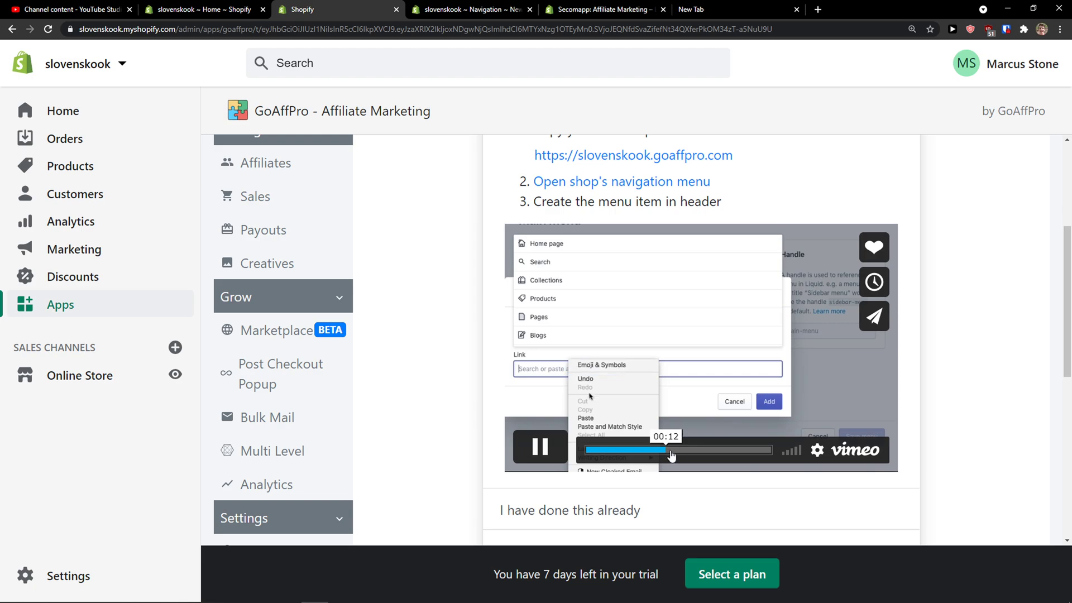
{"action": "left_click", "coordinate": [688, 452]}
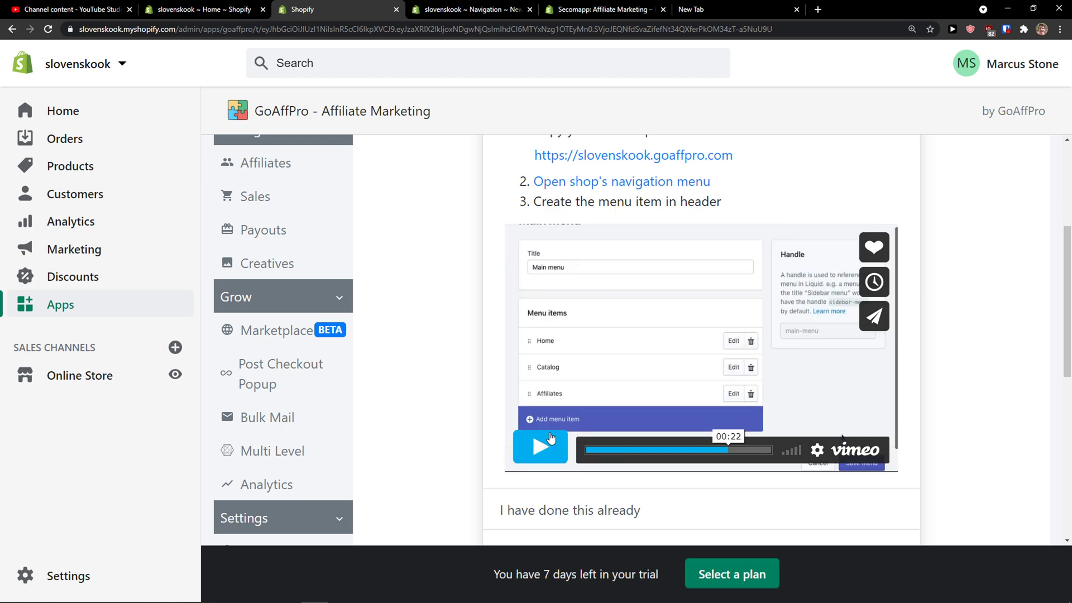
{"action": "left_click", "coordinate": [451, 8]}
{"action": "left_click", "coordinate": [271, 127]}
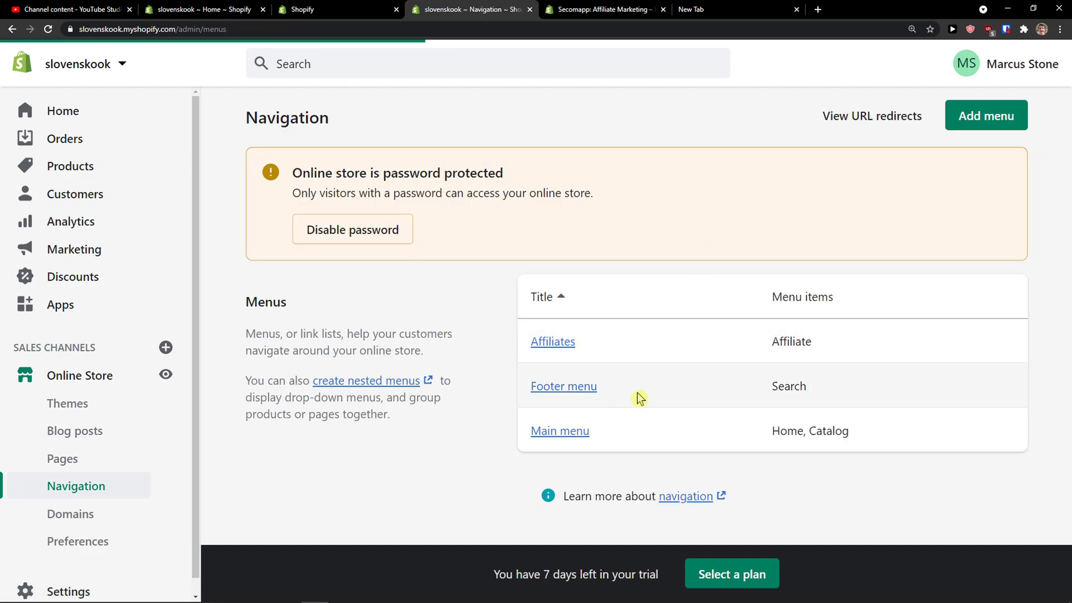
- In Main menu, add an Affiliate item linking to the pasted GoAffPro portal URL
{"action": "left_click", "coordinate": [627, 440]}
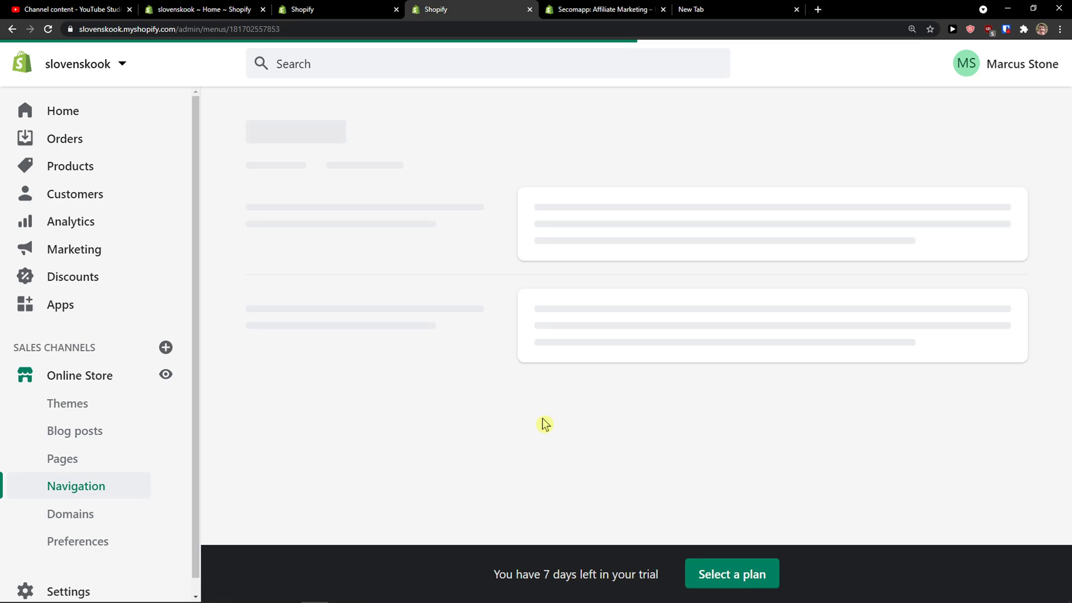
{"action": "left_click", "coordinate": [340, 434]}
{"action": "left_click", "coordinate": [412, 329]}
{"action": "type", "text": "A"}
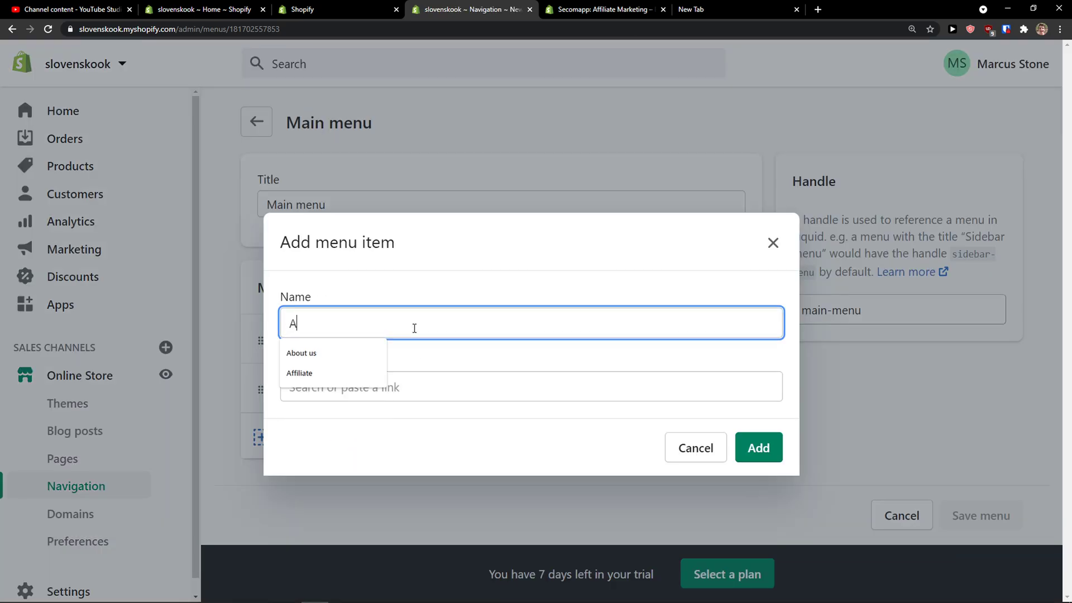
{"action": "type", "text": "ffiliate"}
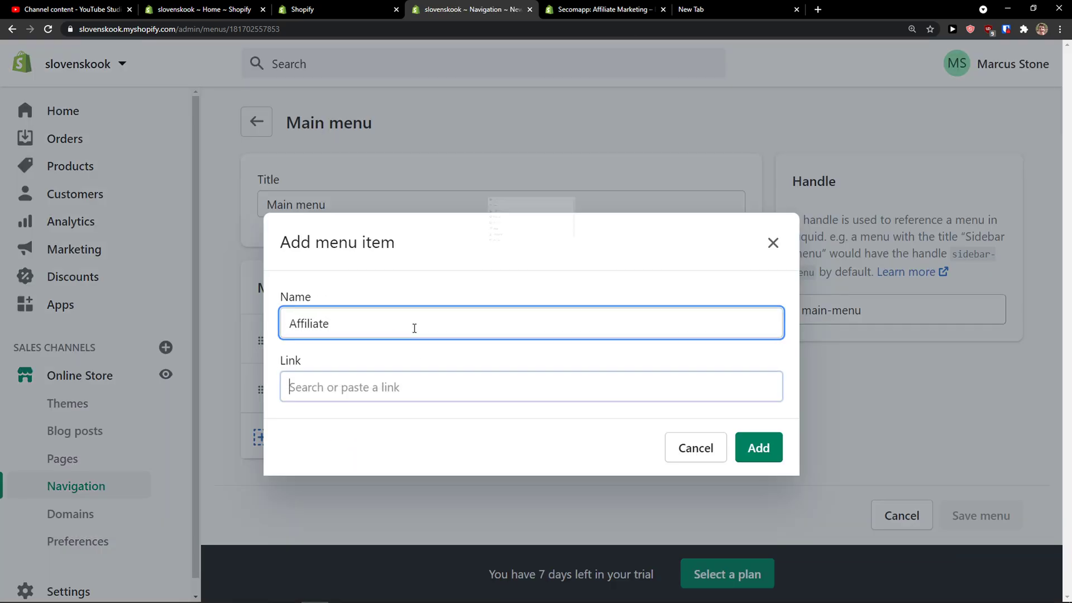
{"action": "key", "text": "Tab"}
{"action": "type", "text": "https://slovenskook.goaffpro.com"}
{"action": "left_click", "coordinate": [759, 457]}
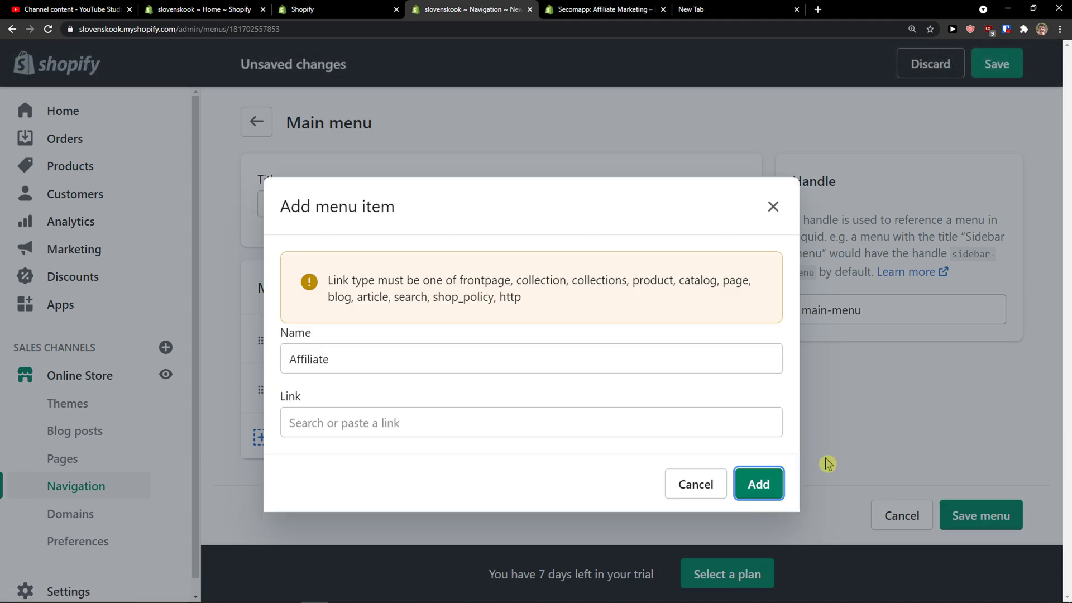
{"action": "type", "text": "https://slovenskook.goaffpro.com"}
{"action": "left_click", "coordinate": [517, 332]}
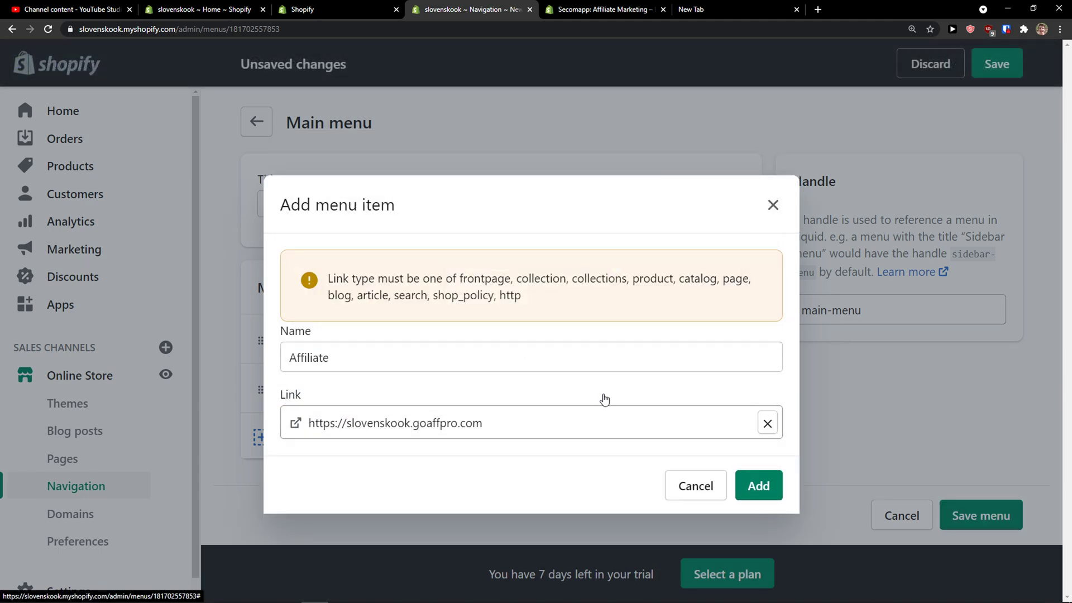
{"action": "left_click", "coordinate": [759, 485]}
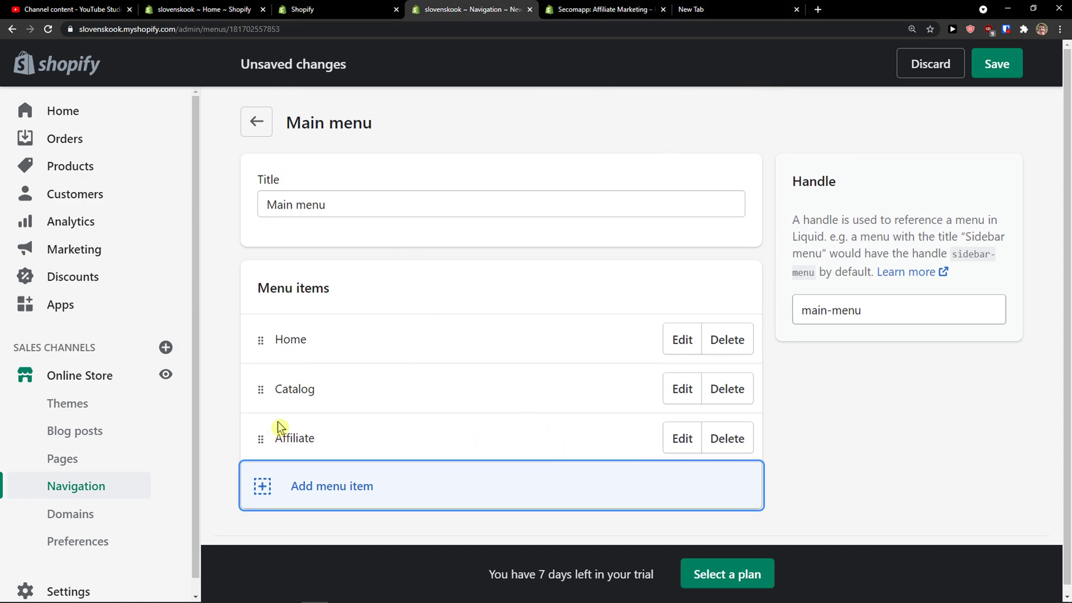
{"action": "left_click", "coordinate": [167, 374]}
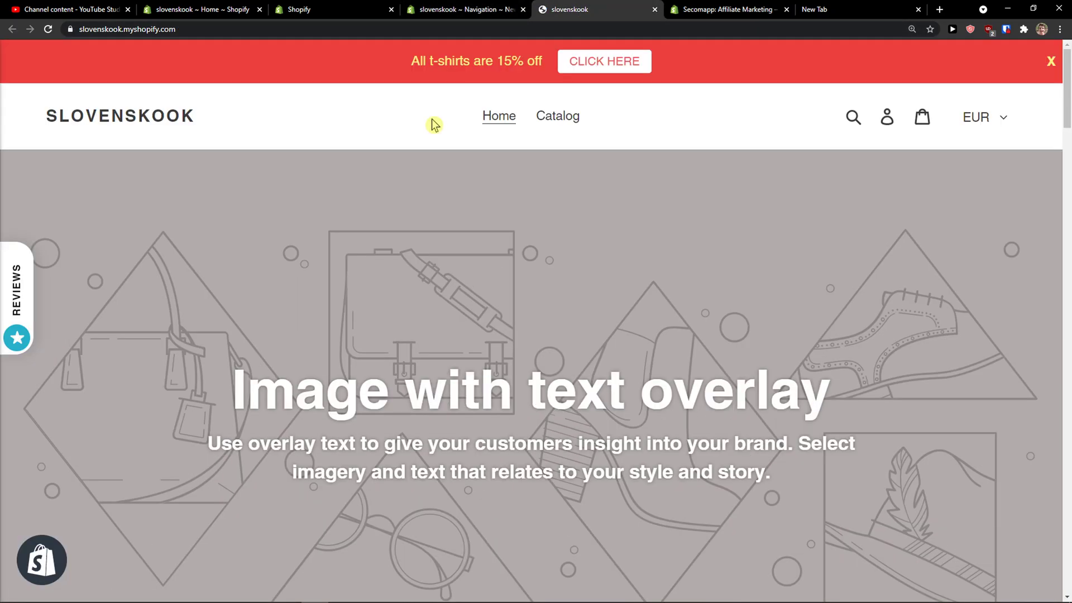
- Briefly replay the tutorial, then save Main menu with its new Affiliate item
{"action": "left_click", "coordinate": [367, 8]}
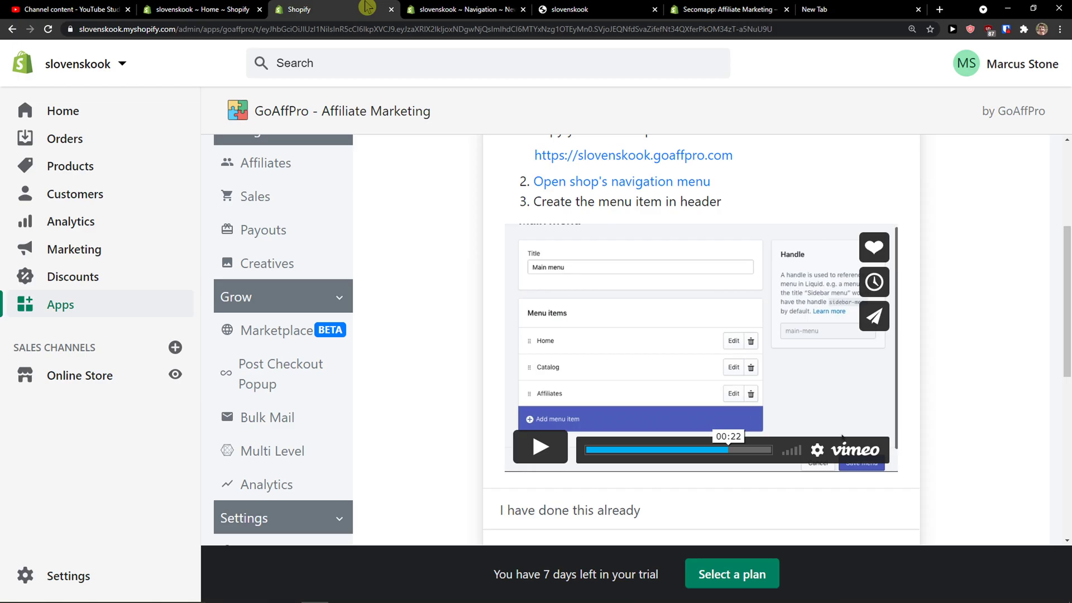
{"action": "left_click", "coordinate": [558, 436]}
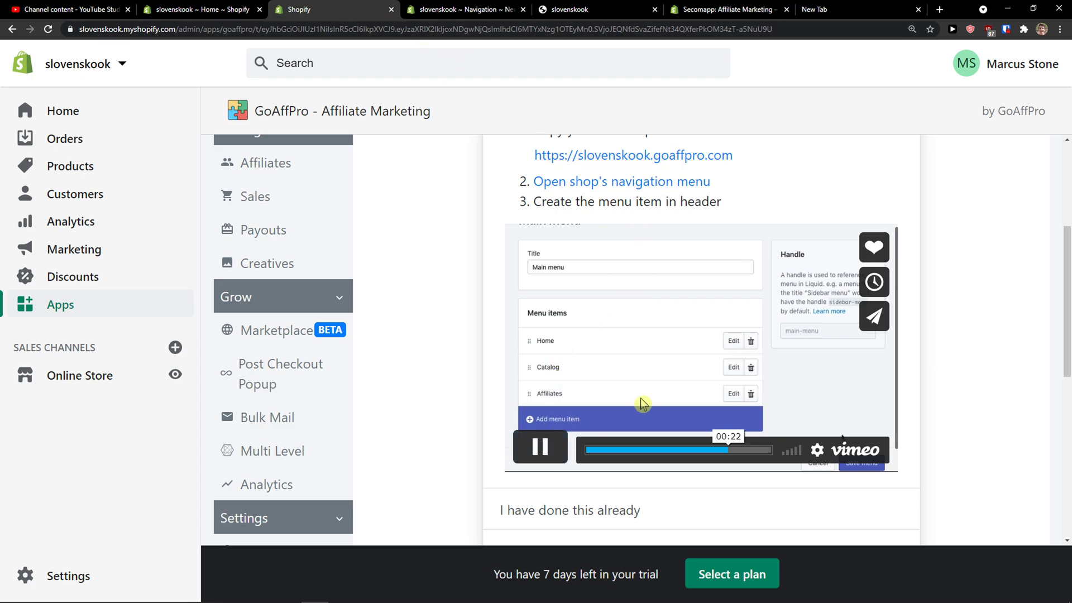
{"action": "left_click", "coordinate": [549, 461]}
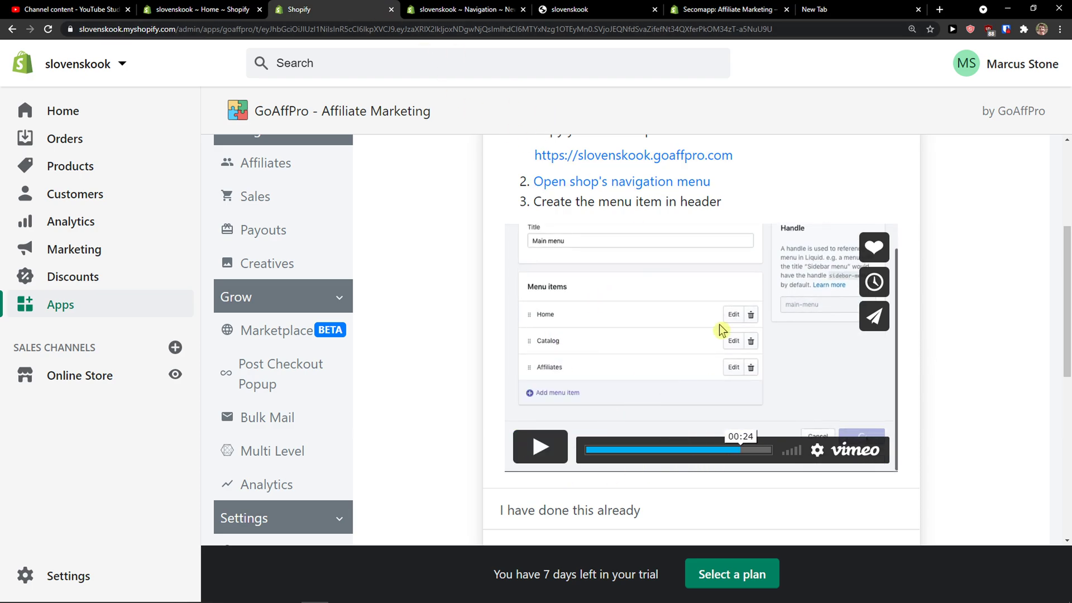
{"action": "left_click", "coordinate": [466, 9]}
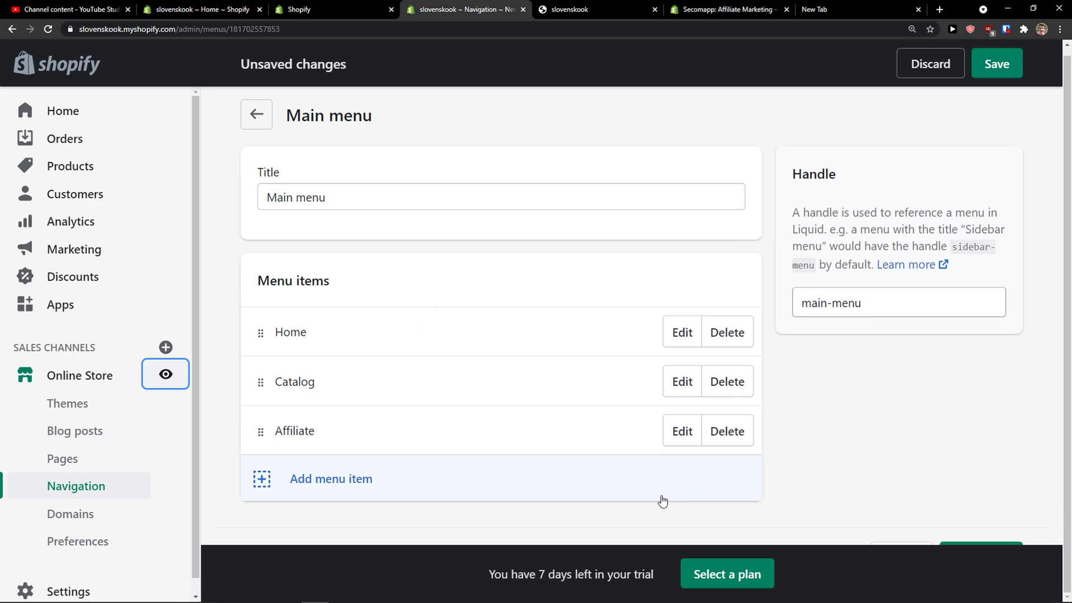
{"action": "left_click", "coordinate": [995, 65]}
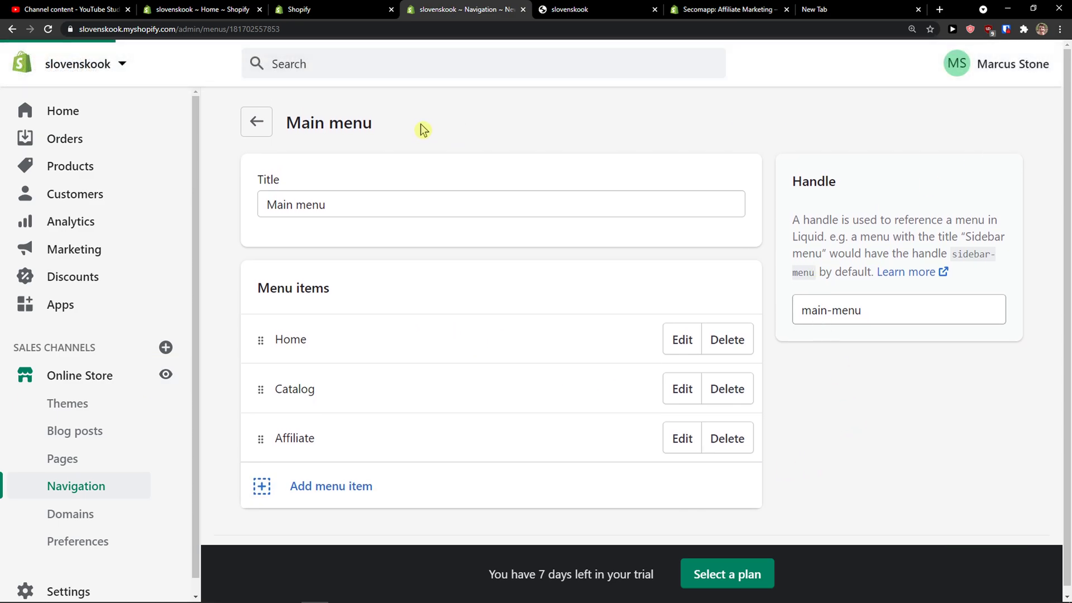
- Reload the storefront and follow the Affiliate link to view the GoAffPro portal
{"action": "left_click", "coordinate": [346, 9]}
{"action": "left_click", "coordinate": [594, 11]}
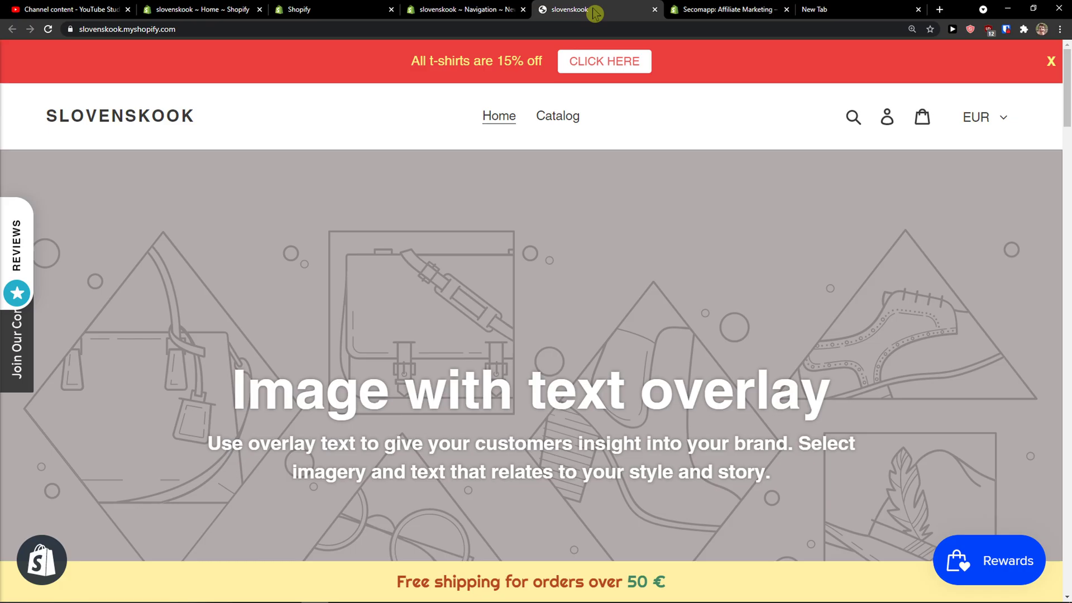
{"action": "left_click", "coordinate": [585, 68]}
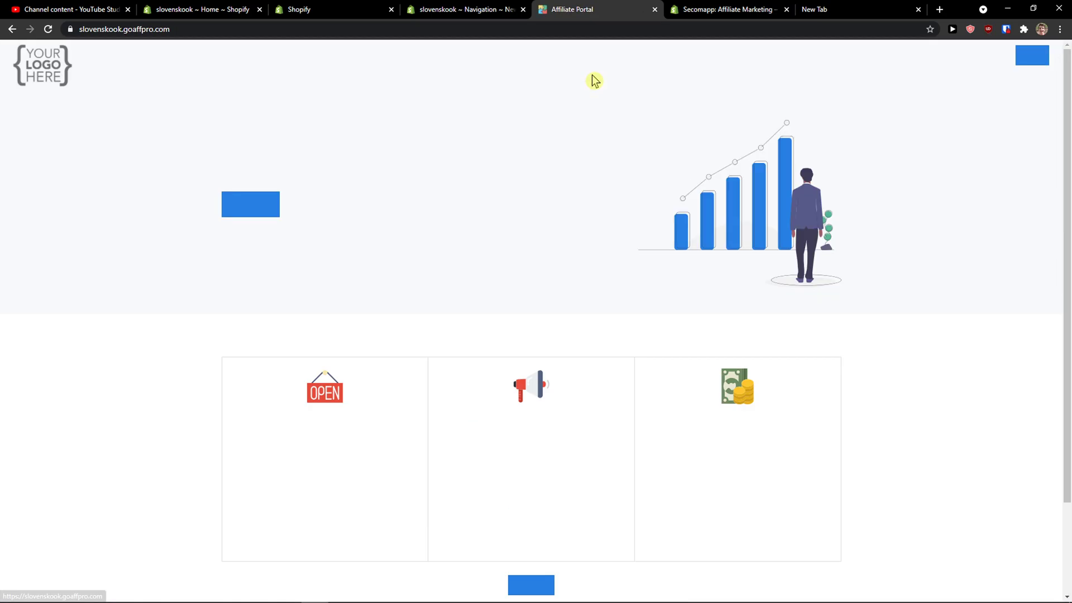
{"action": "left_click_drag", "start_coordinate": [222, 145], "coordinate": [540, 182]}
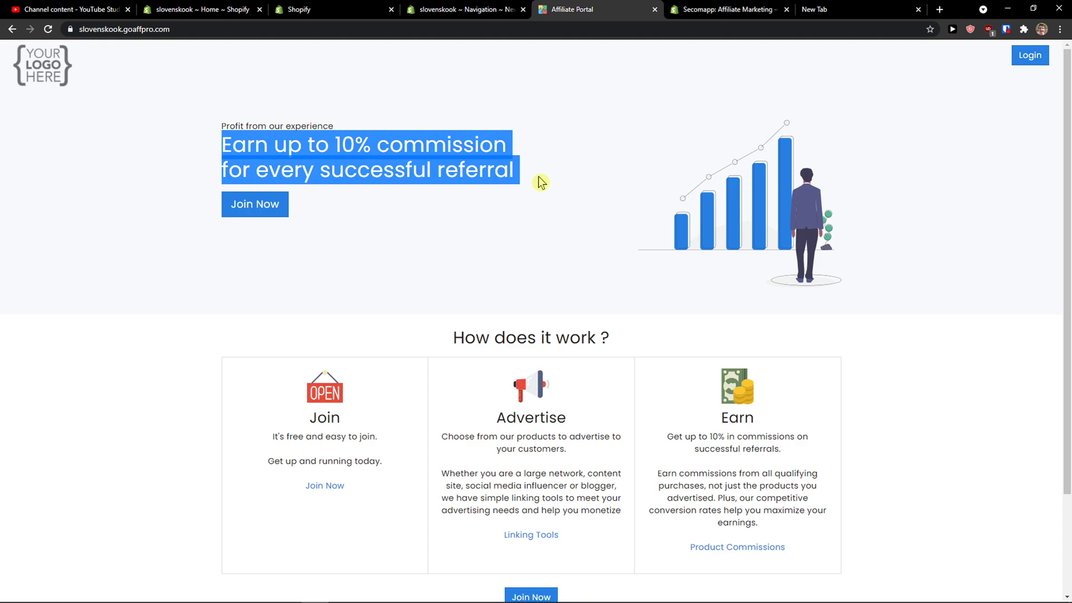
{"action": "scroll", "coordinate": [535, 182], "scroll_direction": "down", "scroll_amount": 2}
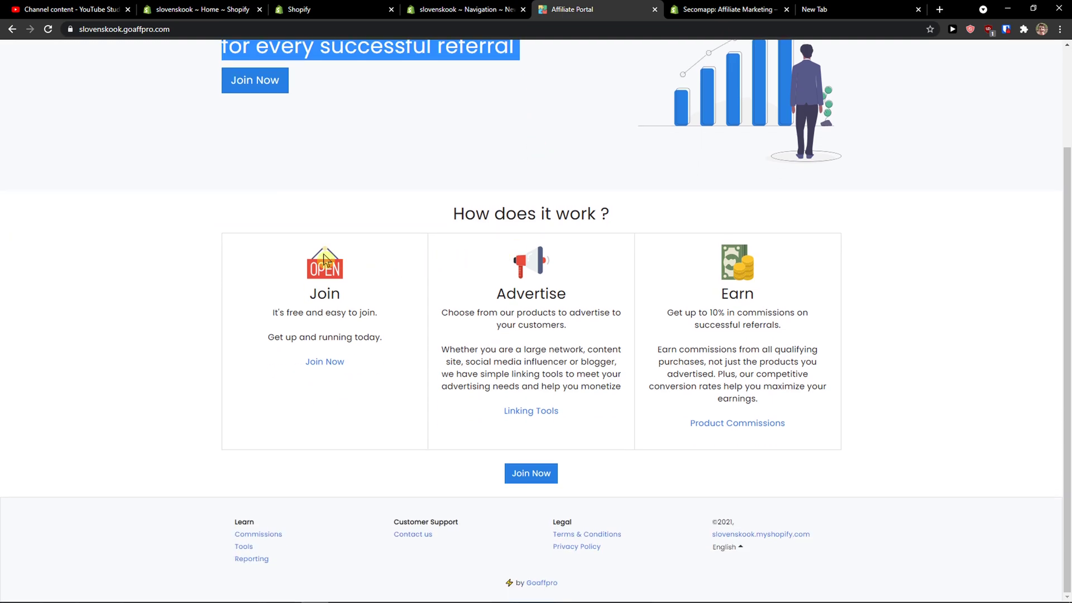
{"action": "scroll", "coordinate": [768, 294], "scroll_direction": "up", "scroll_amount": 3}
- Mark the menu-link step as done to reach 'Customize the affiliate portal'
{"action": "left_click", "coordinate": [378, 8]}
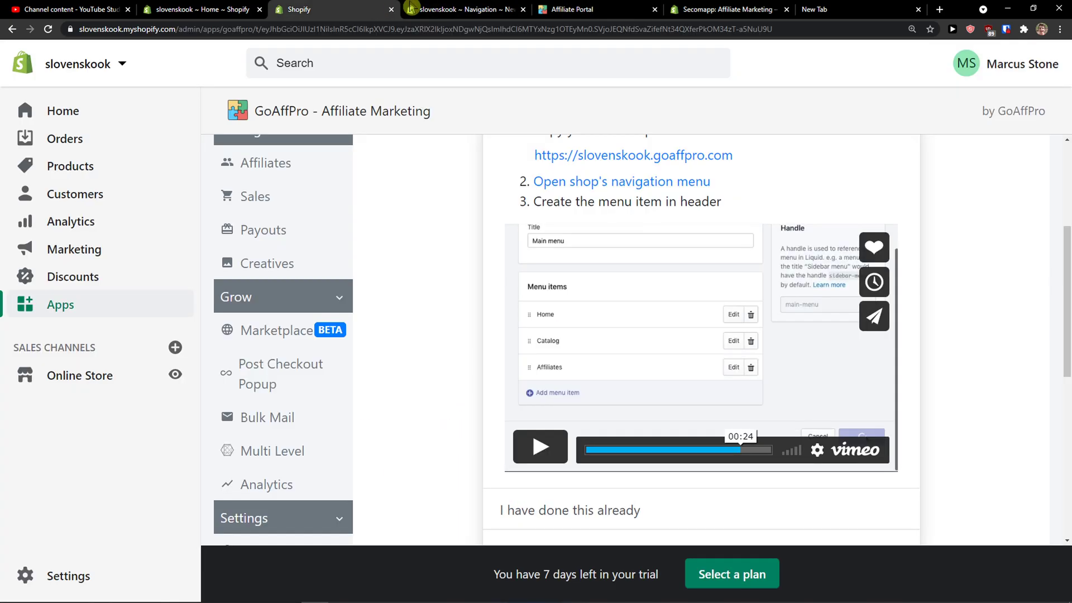
{"action": "scroll", "coordinate": [519, 258], "scroll_direction": "down", "scroll_amount": 3}
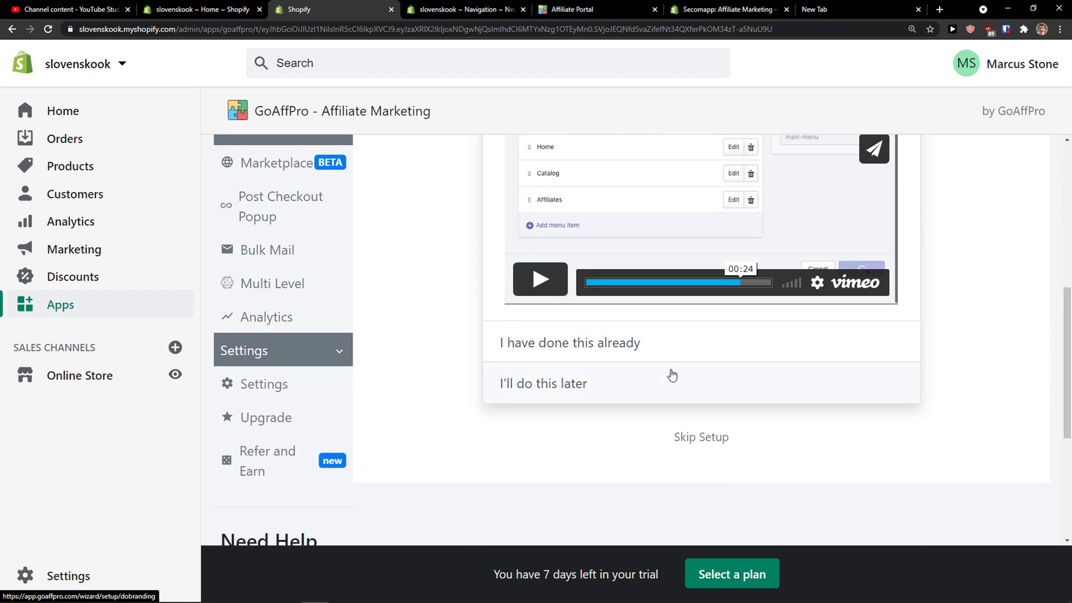
{"action": "left_click", "coordinate": [661, 349]}
{"action": "scroll", "coordinate": [651, 352], "scroll_direction": "up", "scroll_amount": 7}
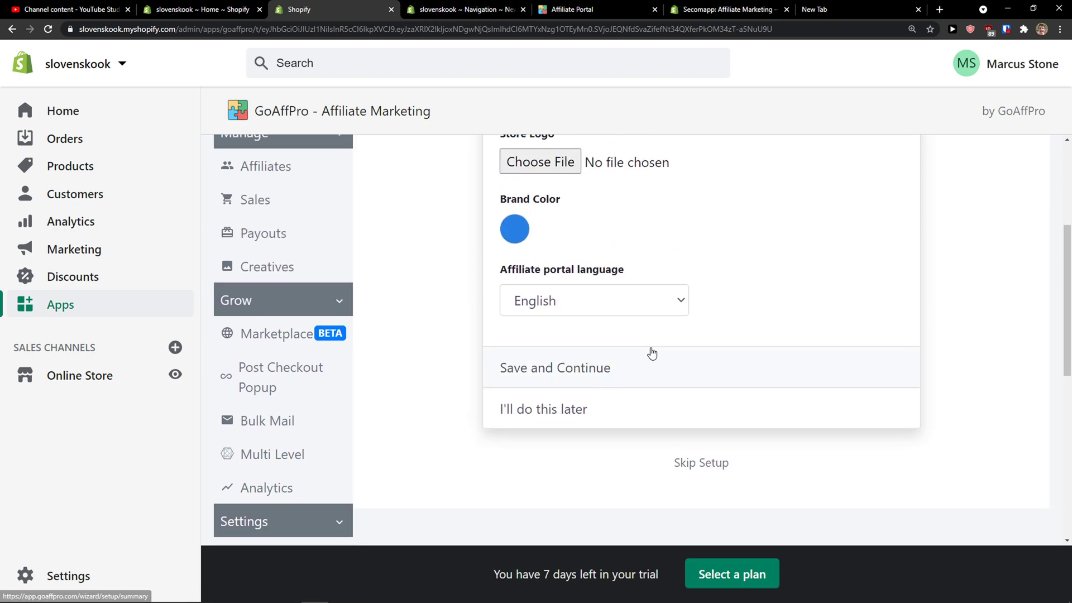
{"action": "scroll", "coordinate": [599, 308], "scroll_direction": "down", "scroll_amount": 1}
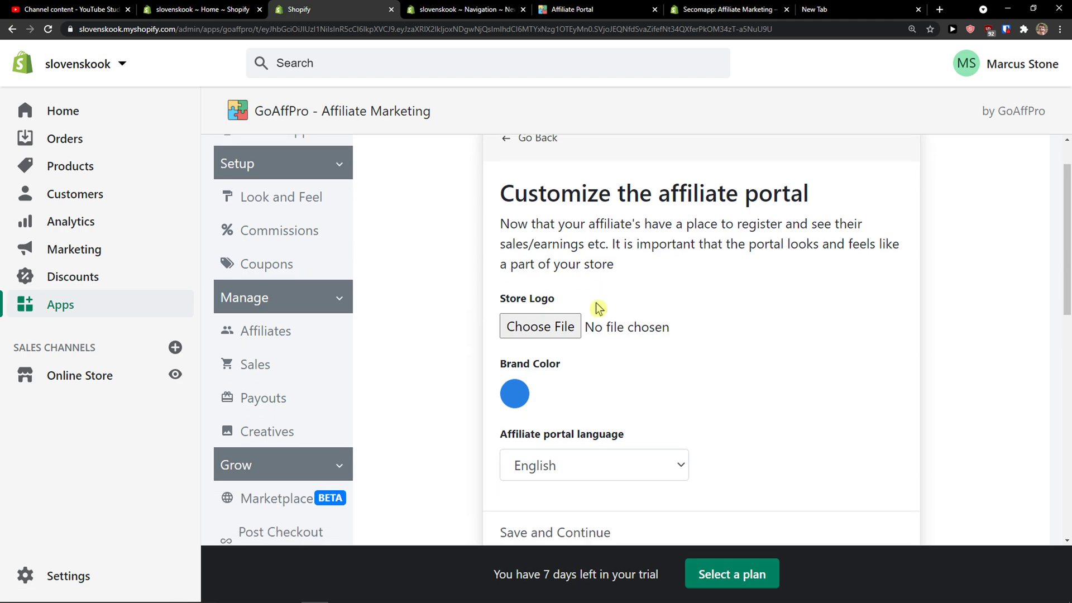
{"action": "left_click_drag", "start_coordinate": [551, 235], "coordinate": [668, 266]}
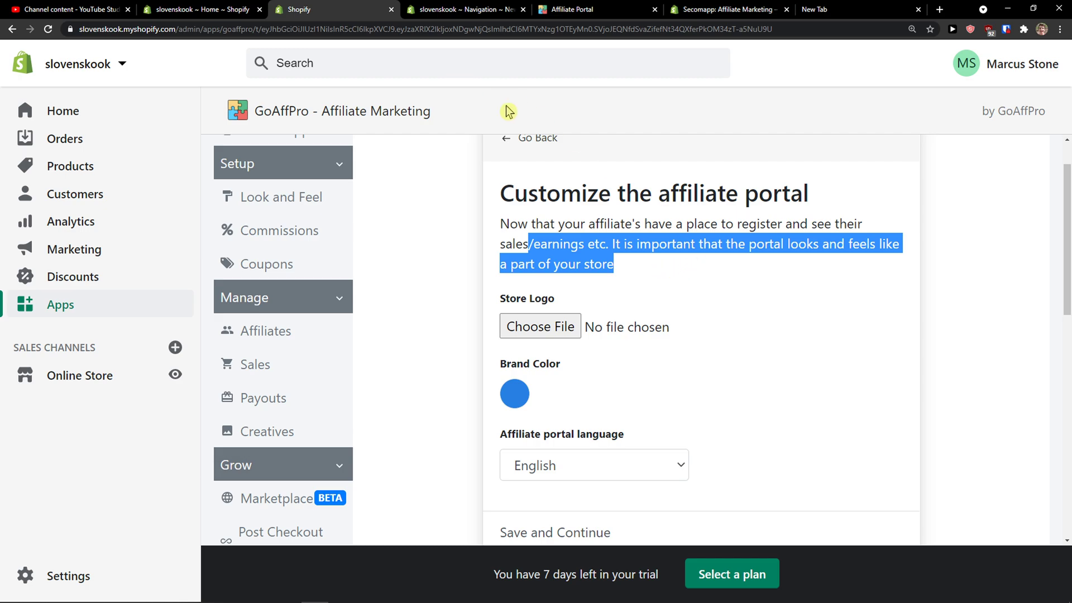
- Move the affiliate portal tab beside the admin tab and return to the customization form
{"action": "left_click", "coordinate": [510, 9]}
{"action": "left_click", "coordinate": [572, 10]}
{"action": "left_click_drag", "start_coordinate": [572, 10], "coordinate": [463, 8]}
{"action": "scroll", "coordinate": [274, 178], "scroll_direction": "up", "scroll_amount": 1}
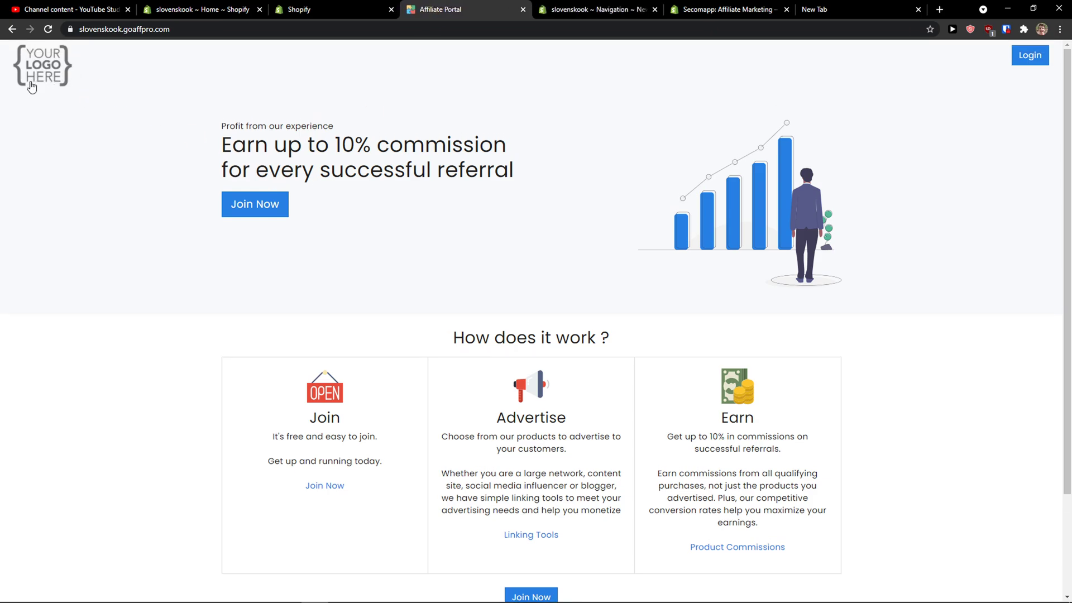
{"action": "left_click", "coordinate": [377, 9]}
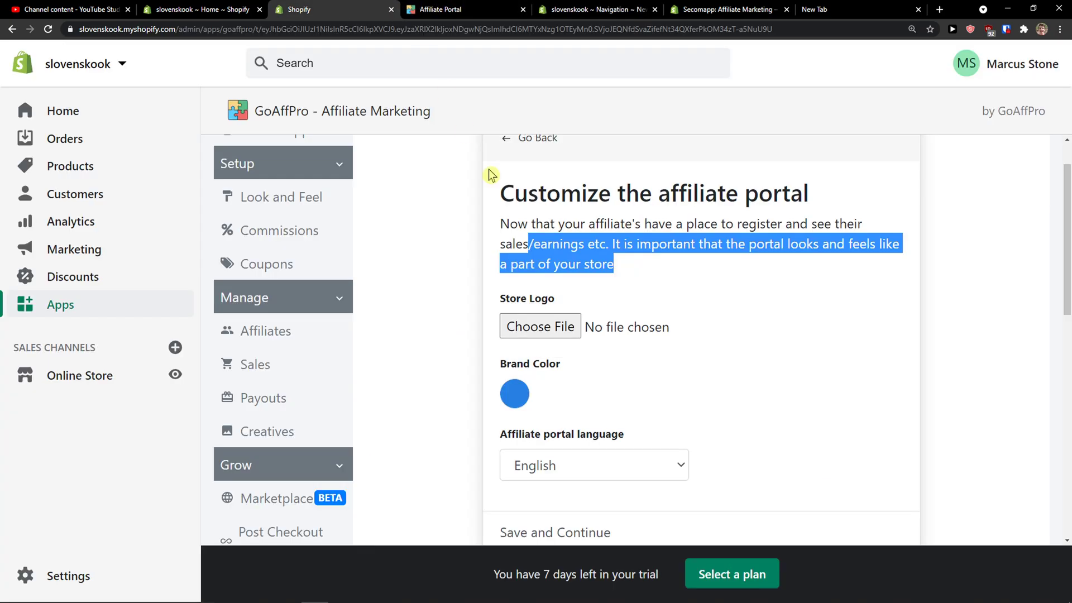
- Upload baby-yoda.png as the store logo and save the portal customization
{"action": "left_click", "coordinate": [565, 334]}
{"action": "scroll", "coordinate": [307, 229], "scroll_direction": "down", "scroll_amount": 3}
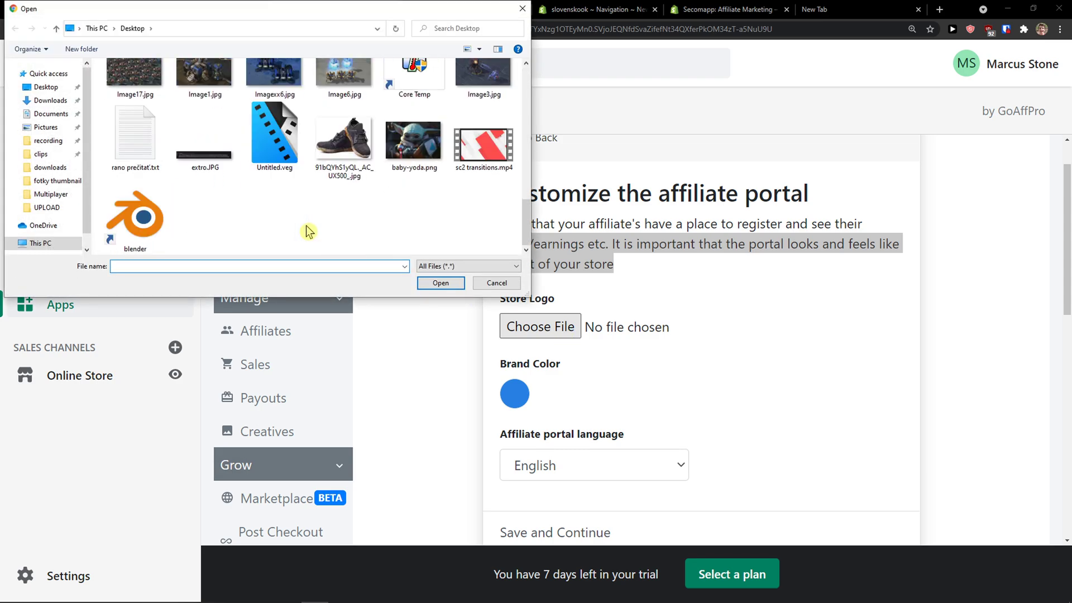
{"action": "double_click", "coordinate": [410, 165]}
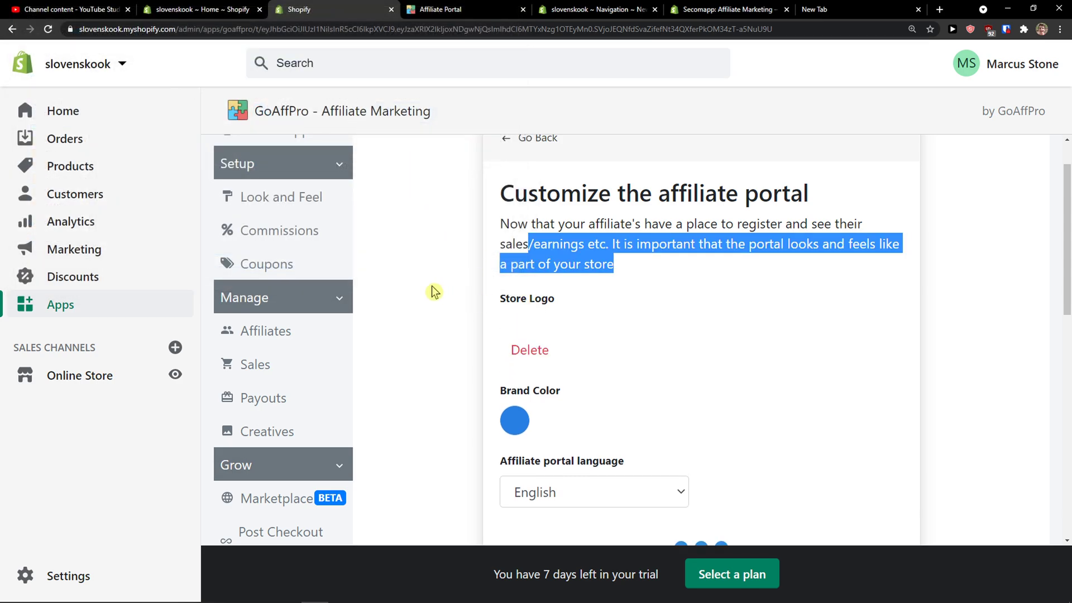
{"action": "scroll", "coordinate": [427, 291], "scroll_direction": "down", "scroll_amount": 1}
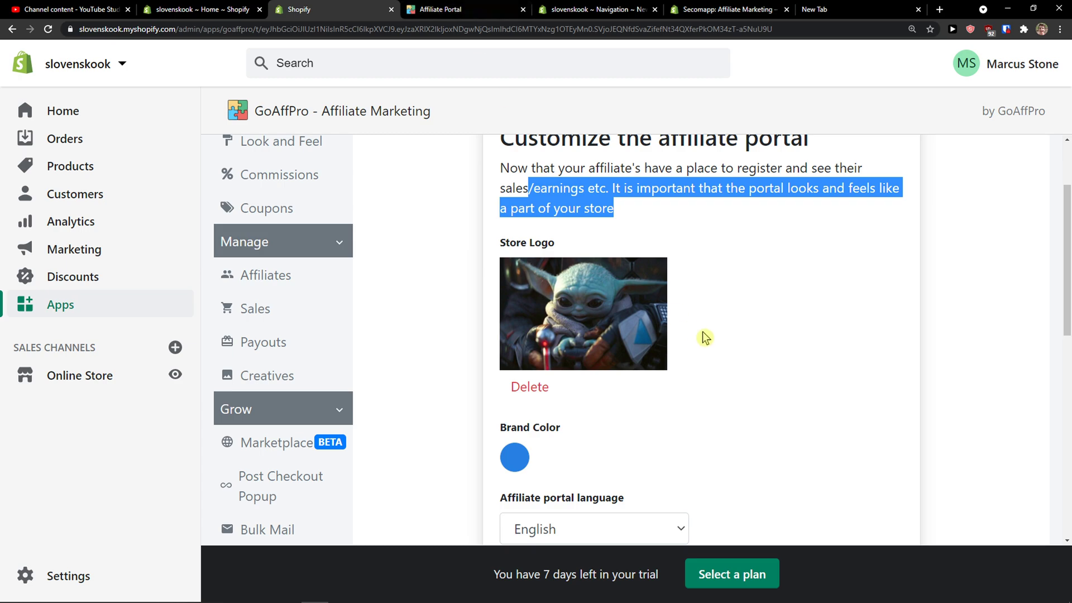
{"action": "scroll", "coordinate": [692, 330], "scroll_direction": "down", "scroll_amount": 6}
{"action": "scroll", "coordinate": [690, 328], "scroll_direction": "up", "scroll_amount": 4}
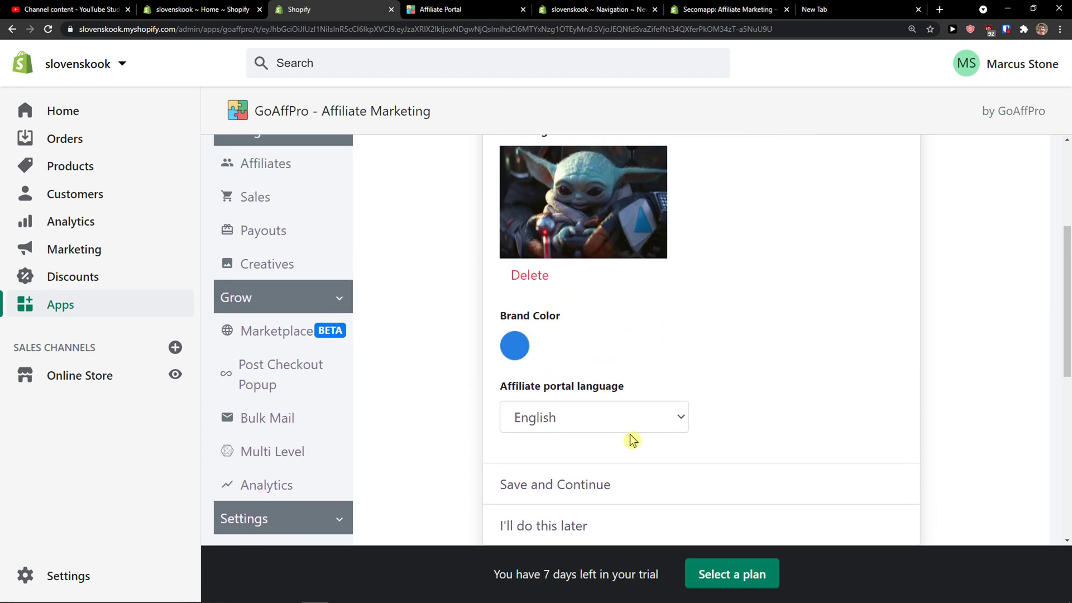
{"action": "scroll", "coordinate": [624, 430], "scroll_direction": "down", "scroll_amount": 1}
{"action": "left_click", "coordinate": [619, 434]}
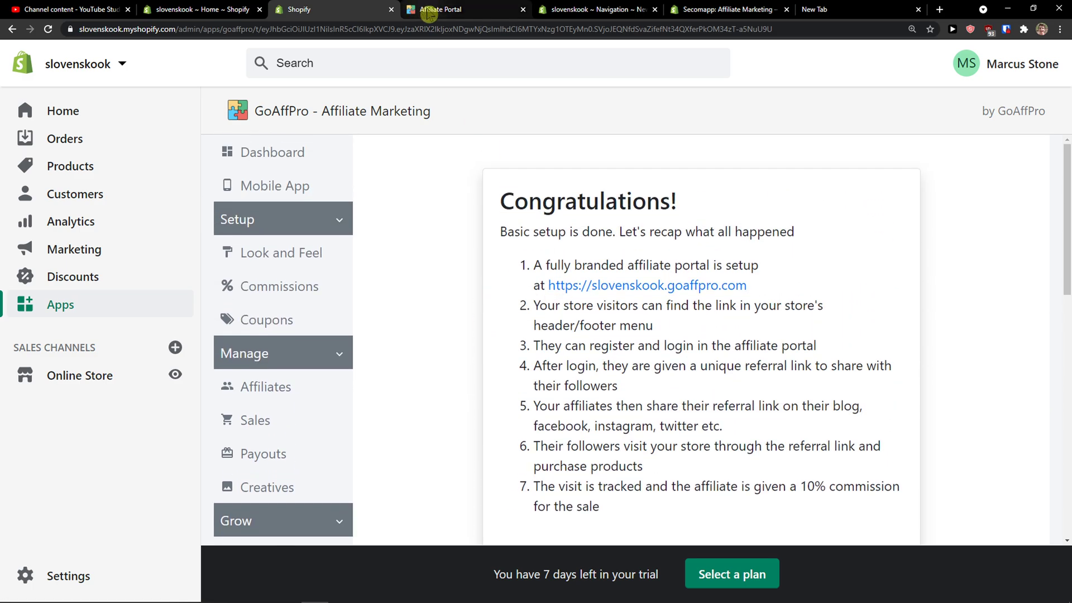
- Check that the Affiliate Portal tab shows the new logo, then return to GoAffPro's setup summary
{"action": "left_click_drag", "start_coordinate": [514, 230], "coordinate": [604, 235]}
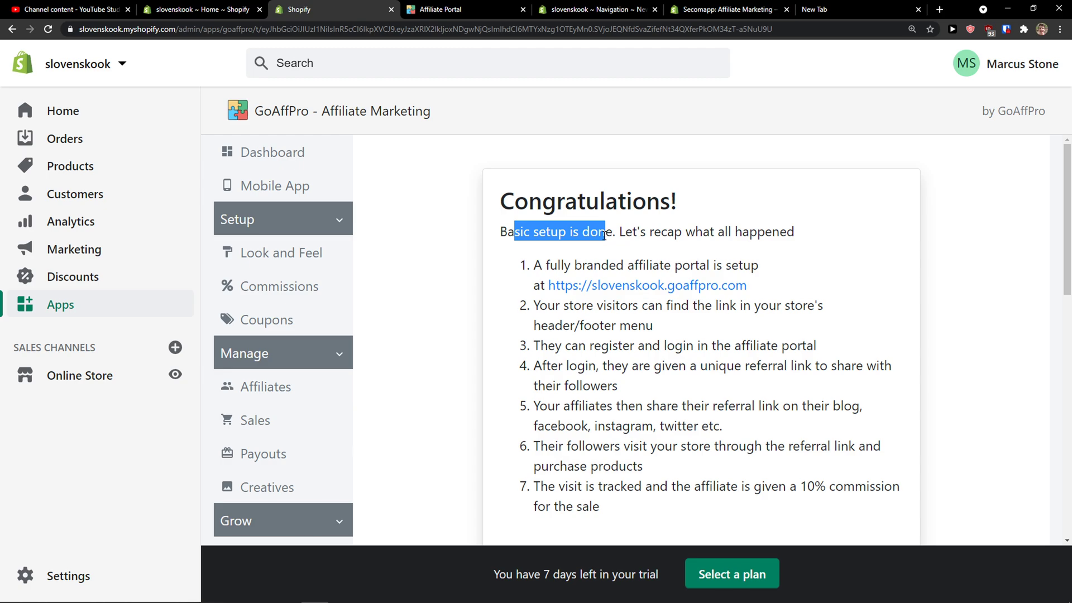
{"action": "scroll", "coordinate": [522, 206], "scroll_direction": "down", "scroll_amount": 2}
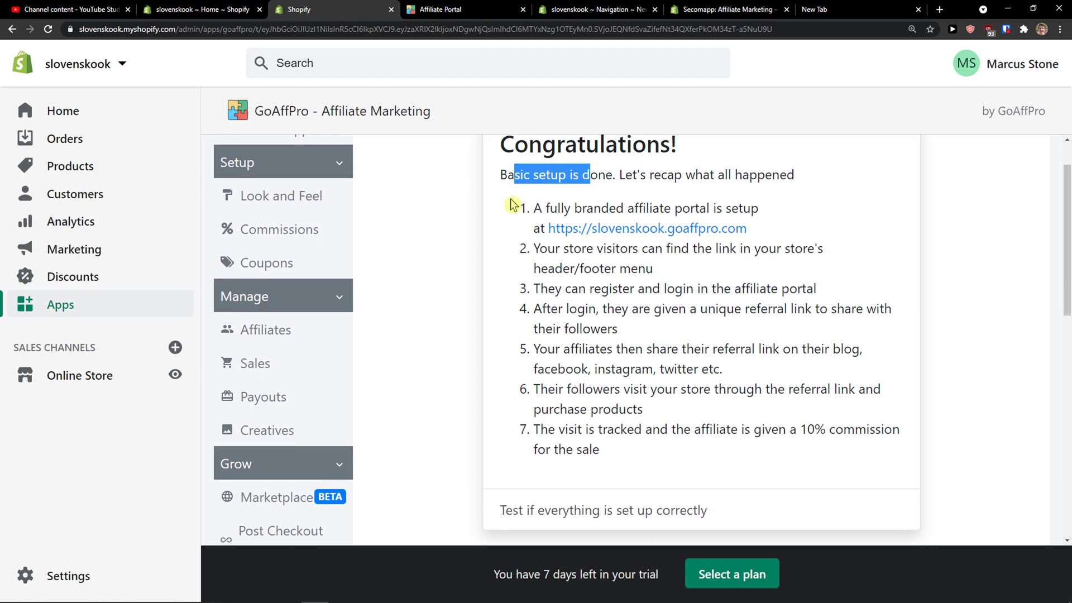
{"action": "left_click", "coordinate": [475, 7]}
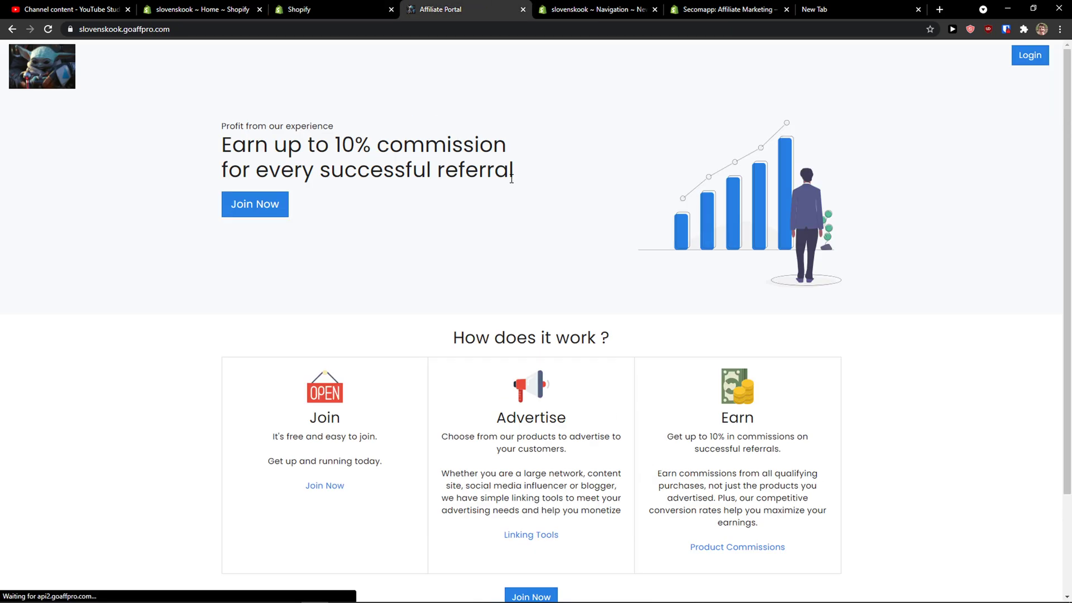
{"action": "left_click", "coordinate": [329, 10]}
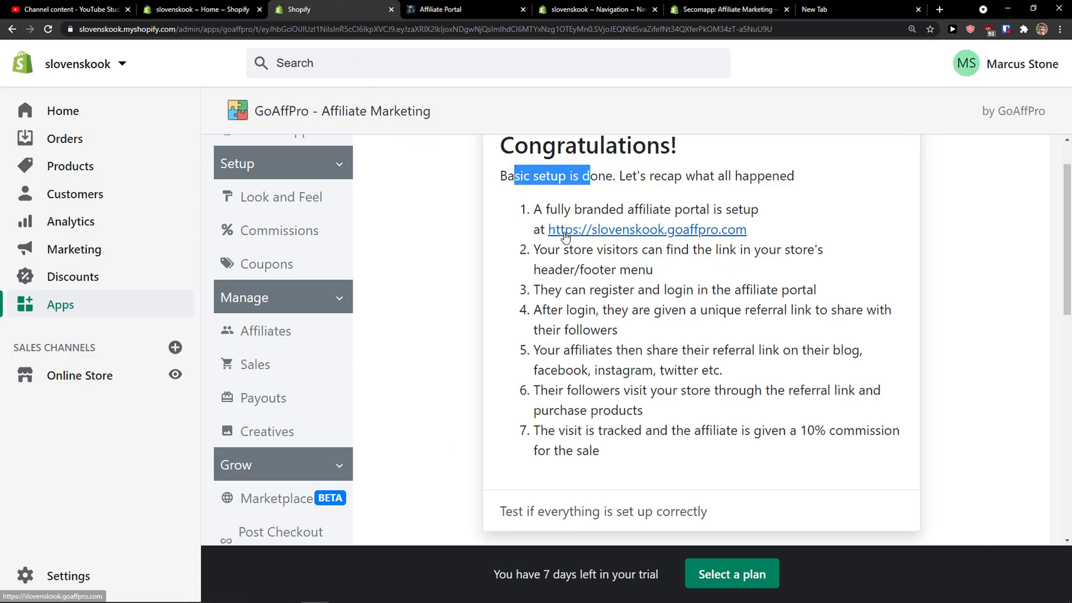
{"action": "scroll", "coordinate": [660, 291], "scroll_direction": "down", "scroll_amount": 2}
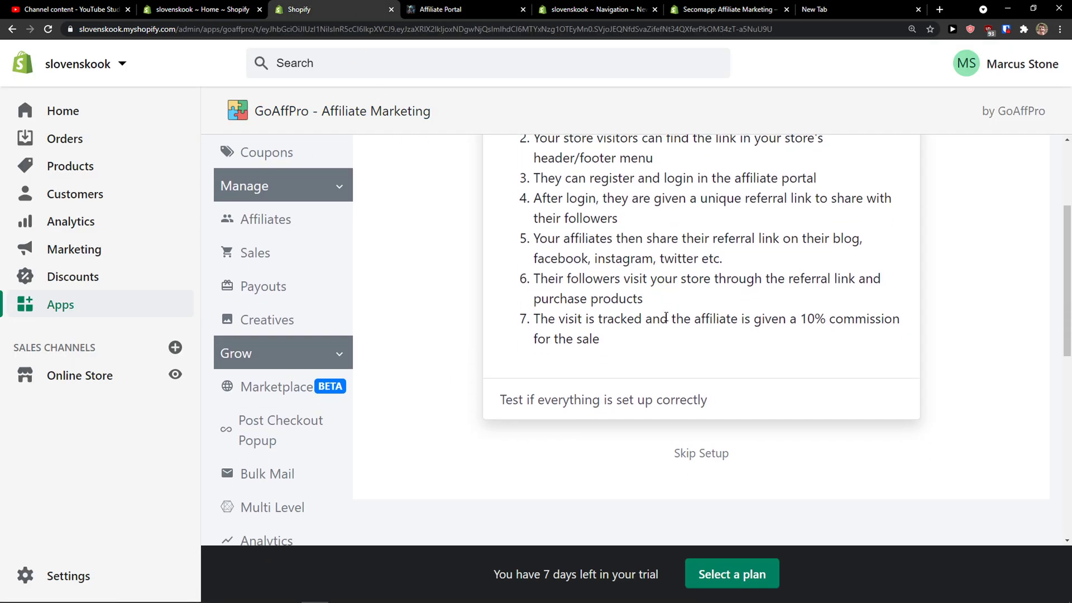
{"action": "scroll", "coordinate": [650, 374], "scroll_direction": "up", "scroll_amount": 1}
{"action": "scroll", "coordinate": [653, 391], "scroll_direction": "down", "scroll_amount": 1}
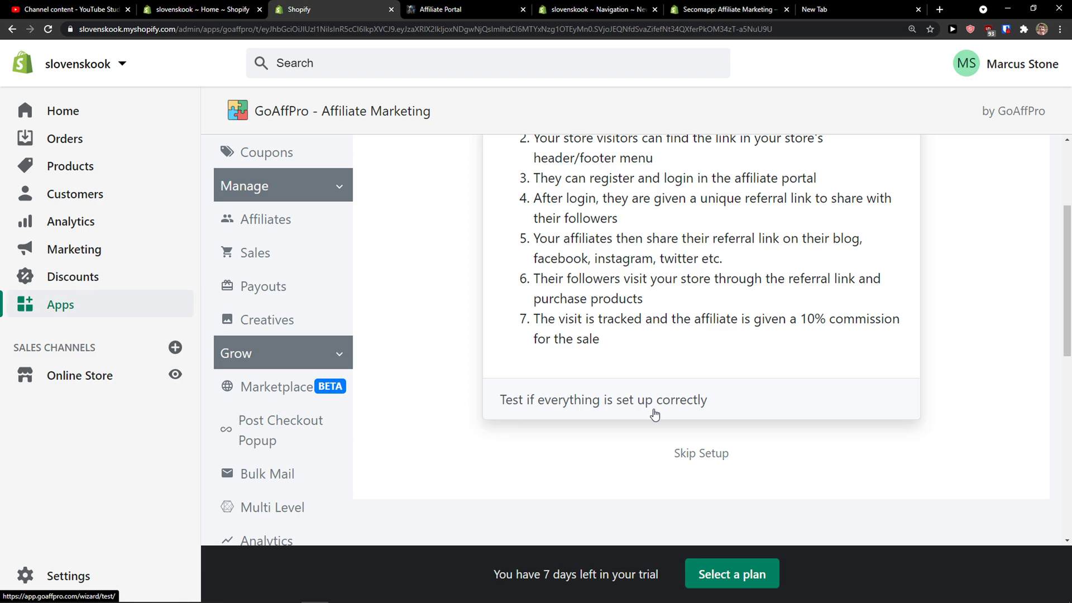
- Read the 'Testing the app' overview and begin creating a new test affiliate account
{"action": "left_click", "coordinate": [651, 412]}
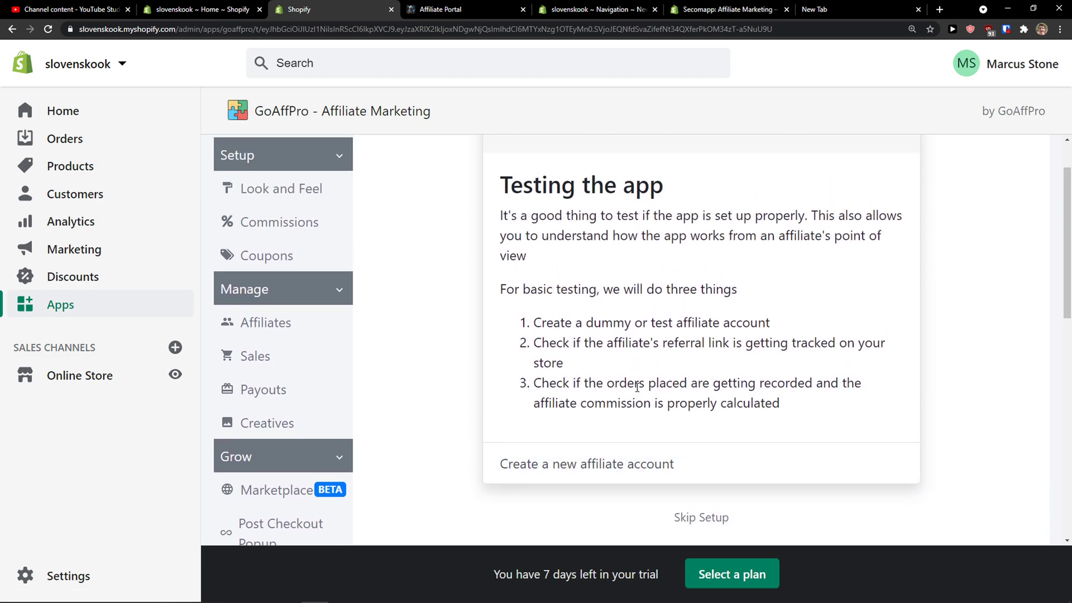
{"action": "left_click_drag", "start_coordinate": [583, 289], "coordinate": [609, 321]}
{"action": "scroll", "coordinate": [610, 324], "scroll_direction": "down", "scroll_amount": 1}
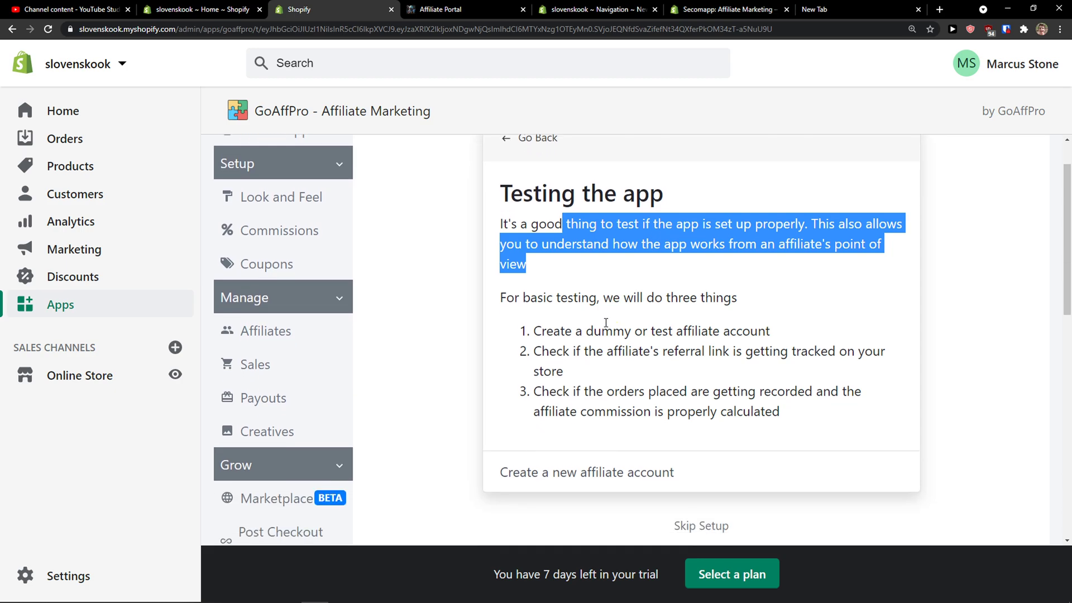
{"action": "left_click_drag", "start_coordinate": [529, 297], "coordinate": [738, 324]}
{"action": "scroll", "coordinate": [752, 333], "scroll_direction": "down", "scroll_amount": 1}
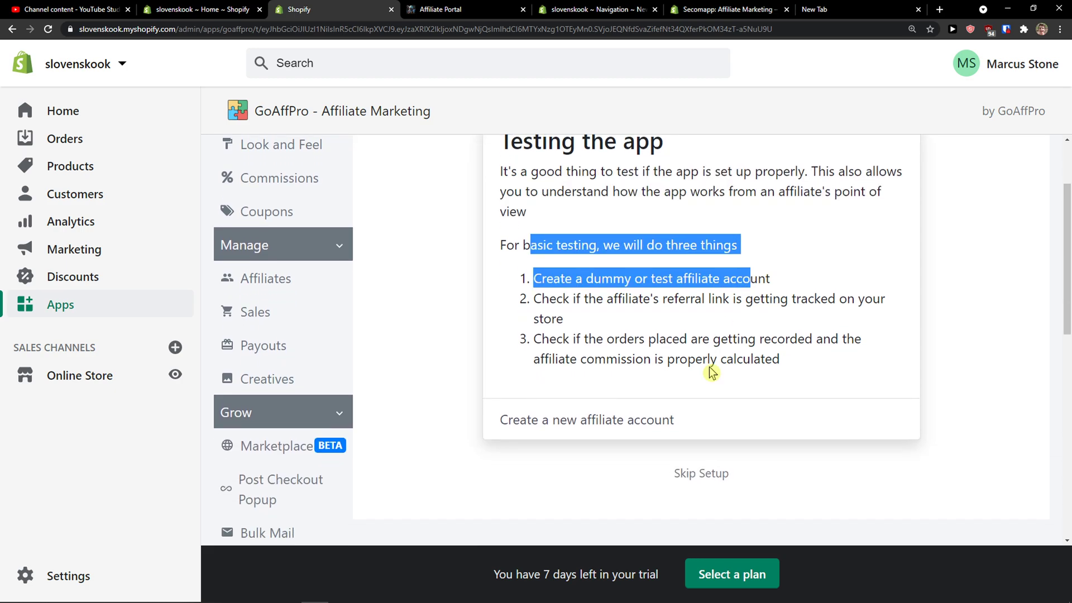
{"action": "left_click", "coordinate": [521, 317]}
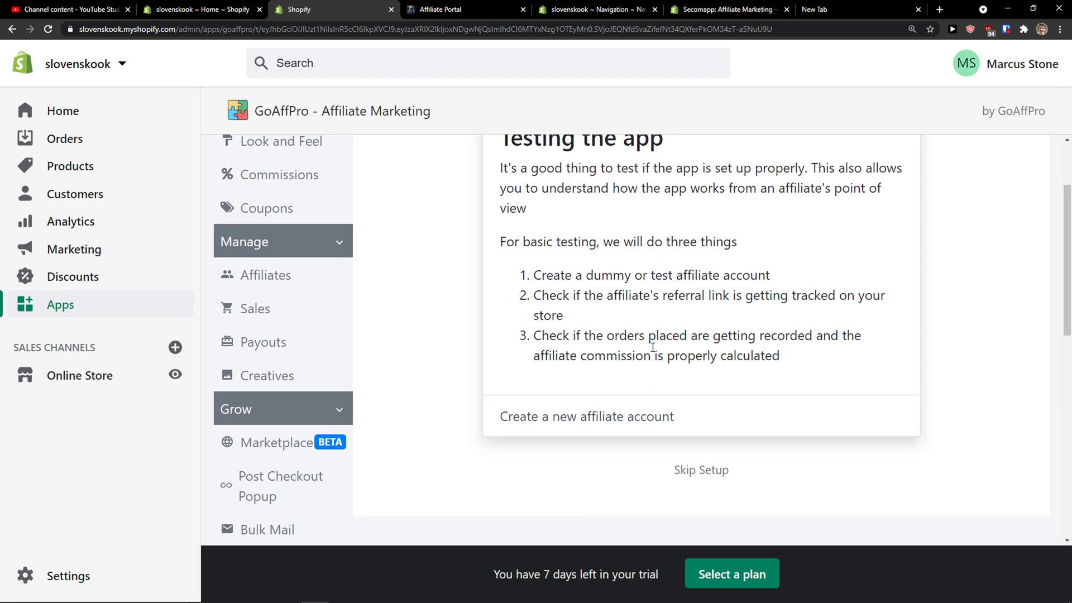
{"action": "left_click", "coordinate": [704, 418]}
{"action": "scroll", "coordinate": [704, 418], "scroll_direction": "up", "scroll_amount": 2}
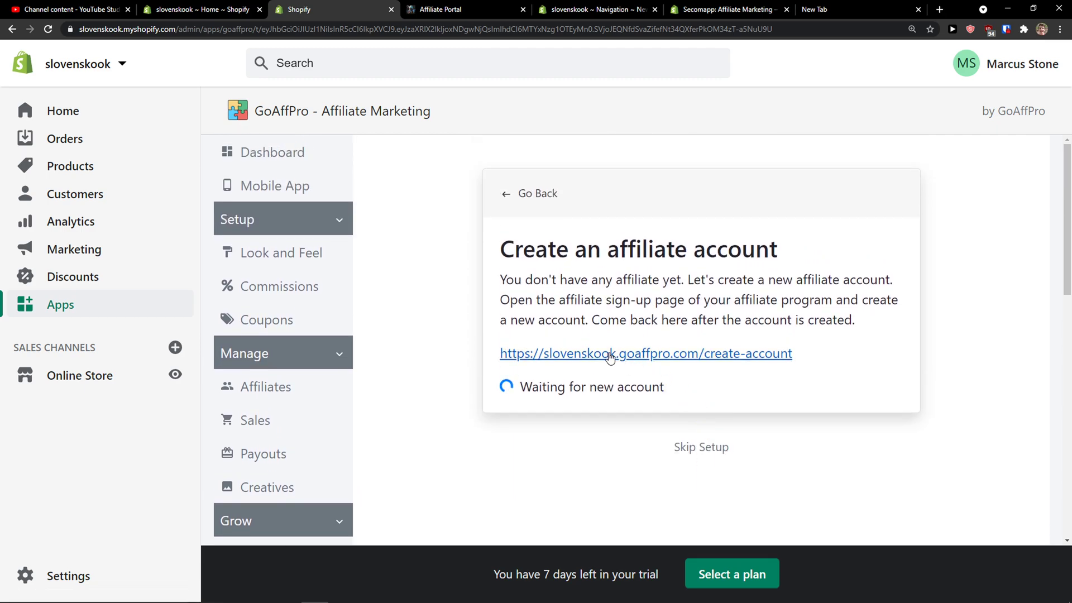
- Register a test affiliate on the portal using autofilled name, e-mail and a suggested password
{"action": "left_click", "coordinate": [610, 357], "text": "ctrl"}
{"action": "left_click", "coordinate": [391, 9]}
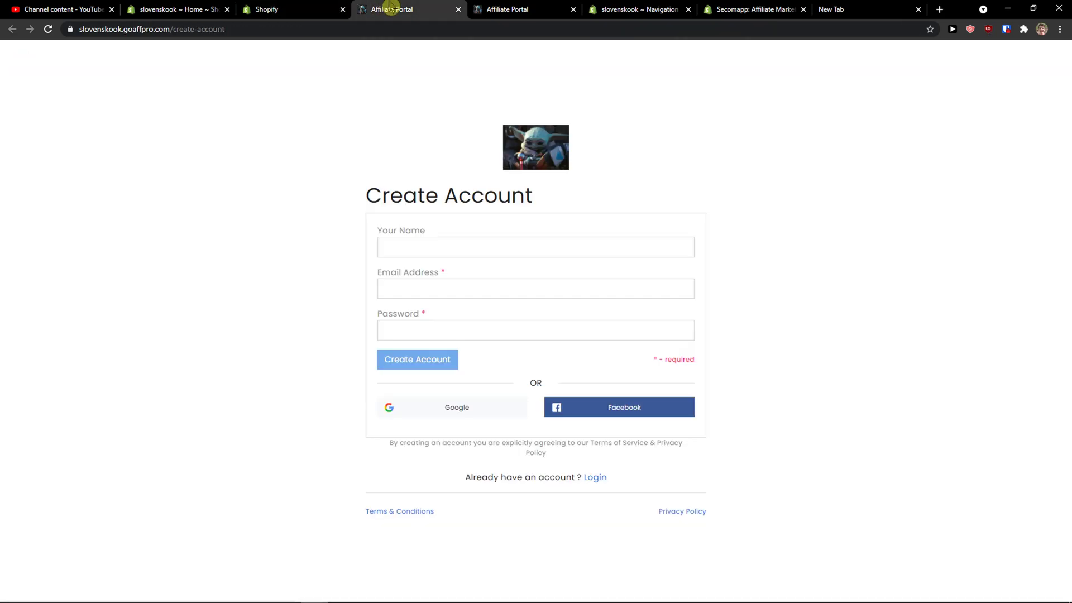
{"action": "left_click", "coordinate": [461, 246]}
{"action": "left_click", "coordinate": [459, 277]}
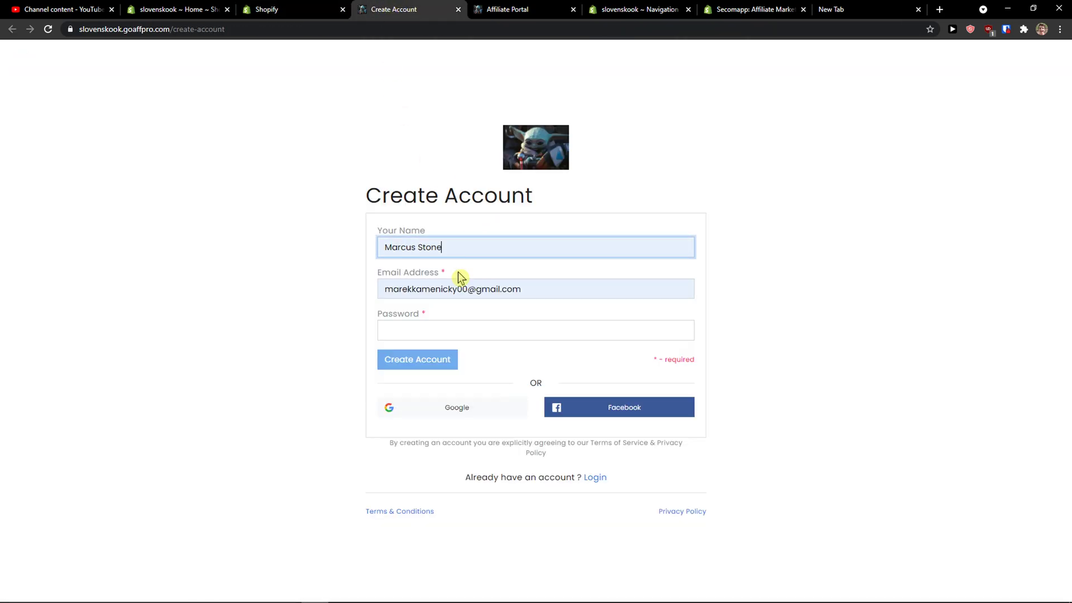
{"action": "left_click", "coordinate": [442, 329]}
{"action": "left_click", "coordinate": [449, 352]}
{"action": "left_click", "coordinate": [448, 367]}
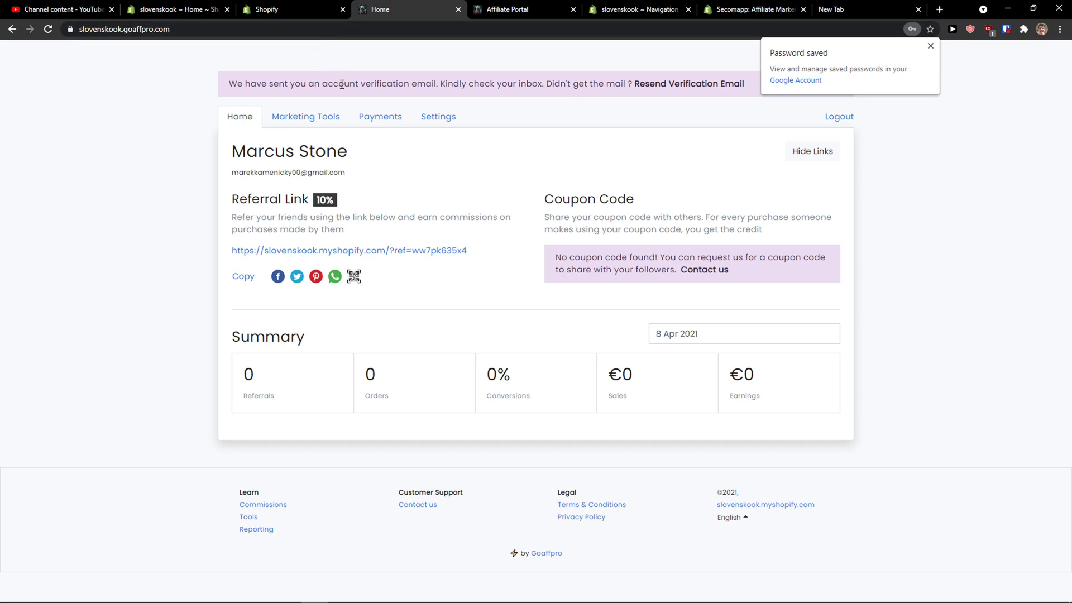
{"action": "left_click", "coordinate": [930, 47]}
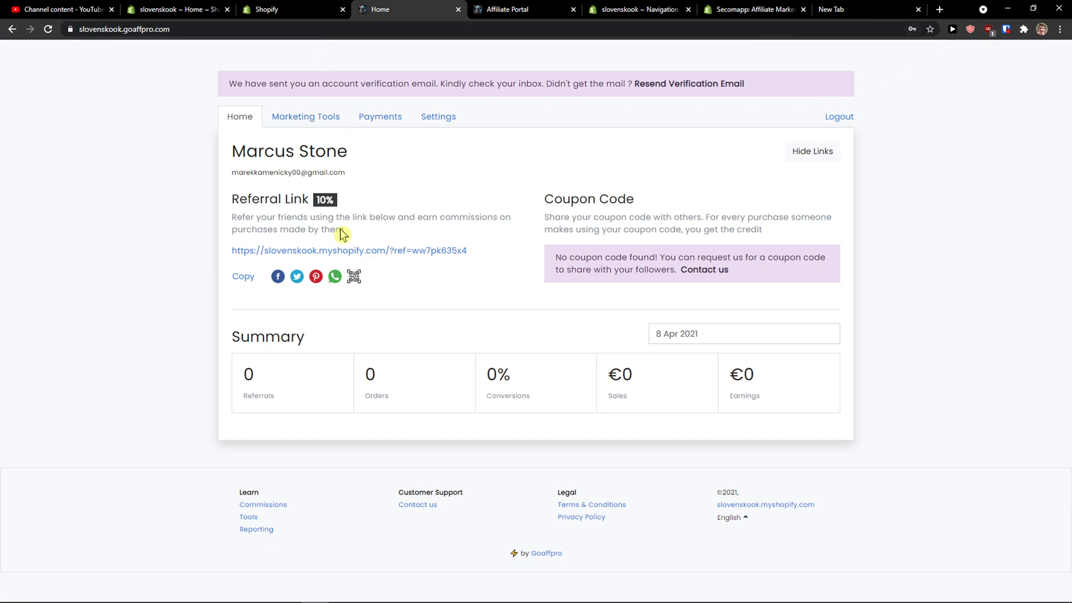
{"action": "left_click", "coordinate": [267, 10]}
{"action": "scroll", "coordinate": [631, 315], "scroll_direction": "down", "scroll_amount": 2}
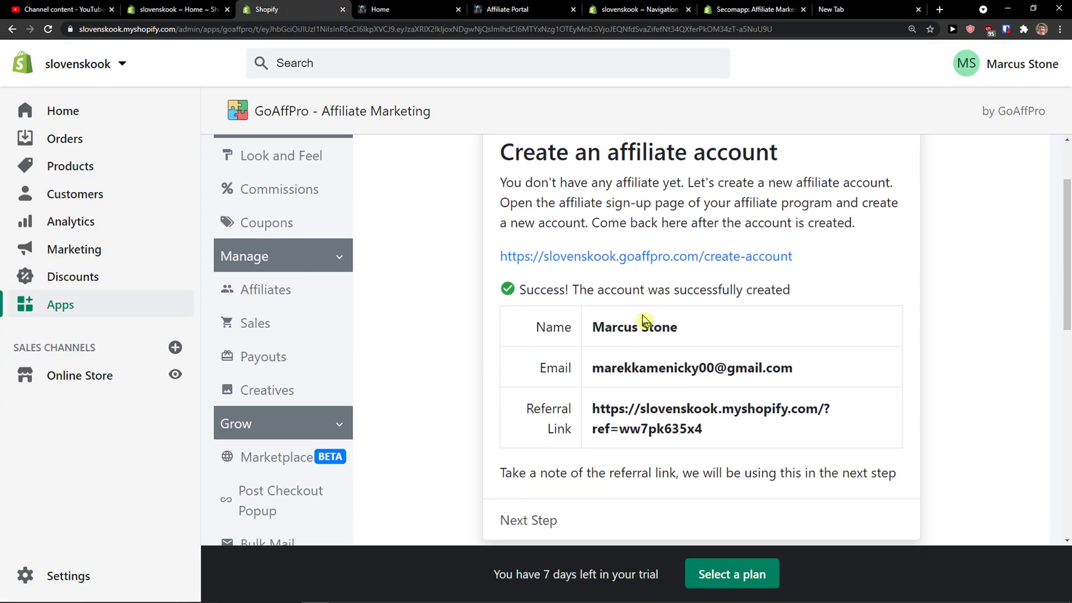
{"action": "left_click_drag", "start_coordinate": [514, 193], "coordinate": [837, 263]}
{"action": "left_click", "coordinate": [839, 264]}
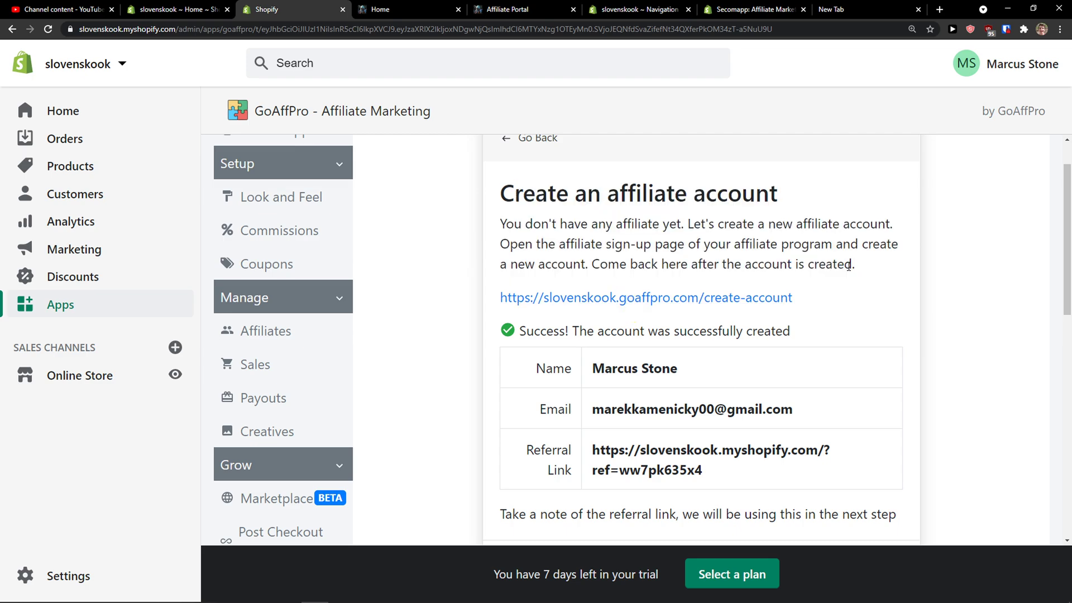
{"action": "scroll", "coordinate": [770, 321], "scroll_direction": "up", "scroll_amount": 1}
{"action": "scroll", "coordinate": [769, 321], "scroll_direction": "down", "scroll_amount": 2}
{"action": "left_click_drag", "start_coordinate": [707, 334], "coordinate": [517, 316]}
{"action": "left_click_drag", "start_coordinate": [583, 344], "coordinate": [852, 373]}
{"action": "left_click", "coordinate": [852, 373]}
{"action": "scroll", "coordinate": [786, 384], "scroll_direction": "down", "scroll_amount": 1}
{"action": "left_click", "coordinate": [384, 10]}
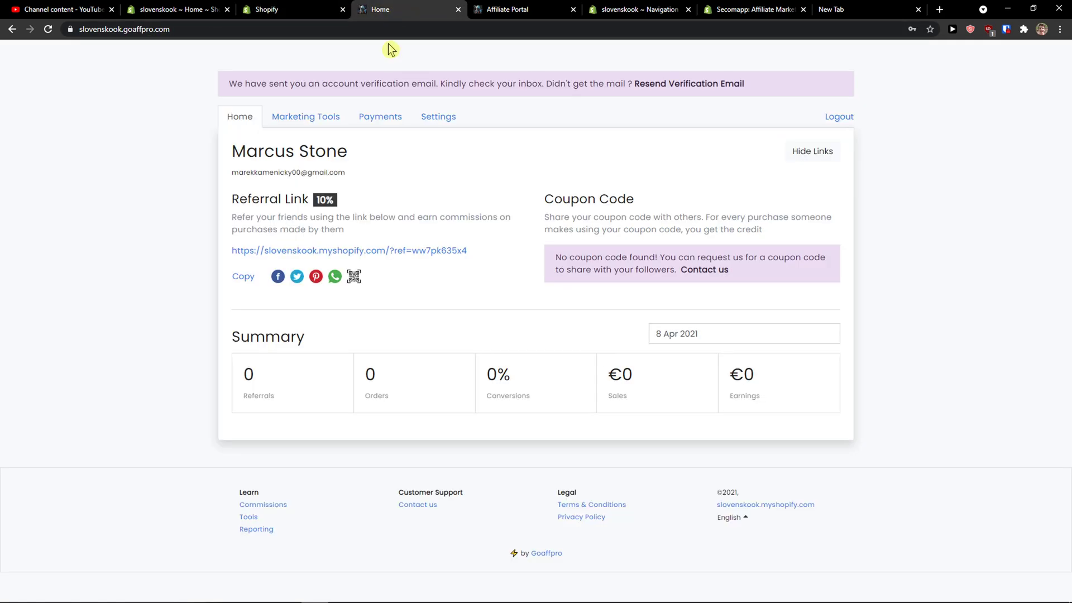
{"action": "left_click", "coordinate": [290, 123]}
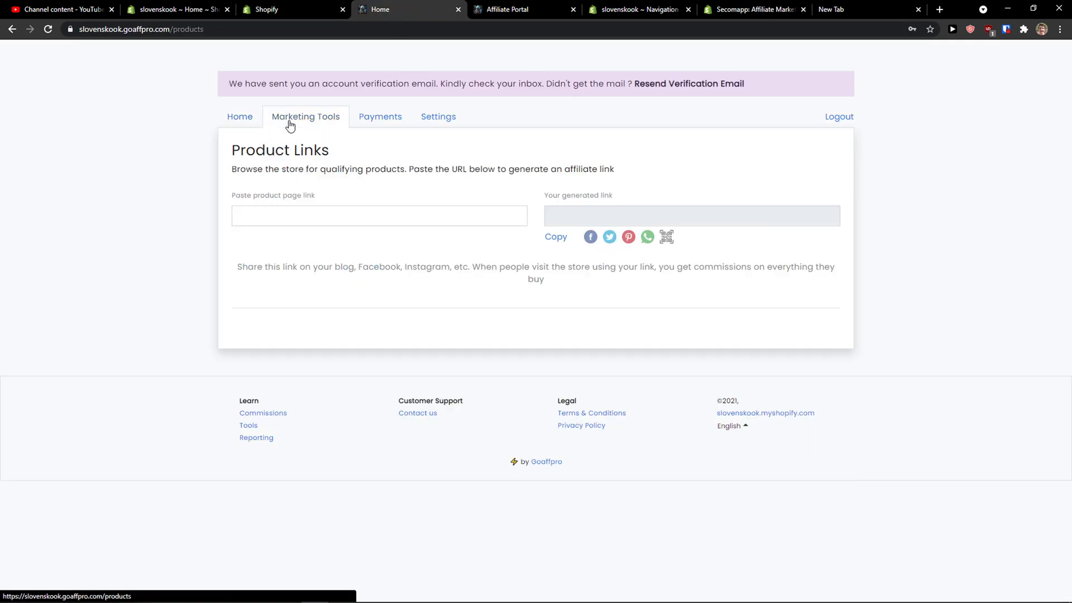
{"action": "left_click", "coordinate": [247, 122]}
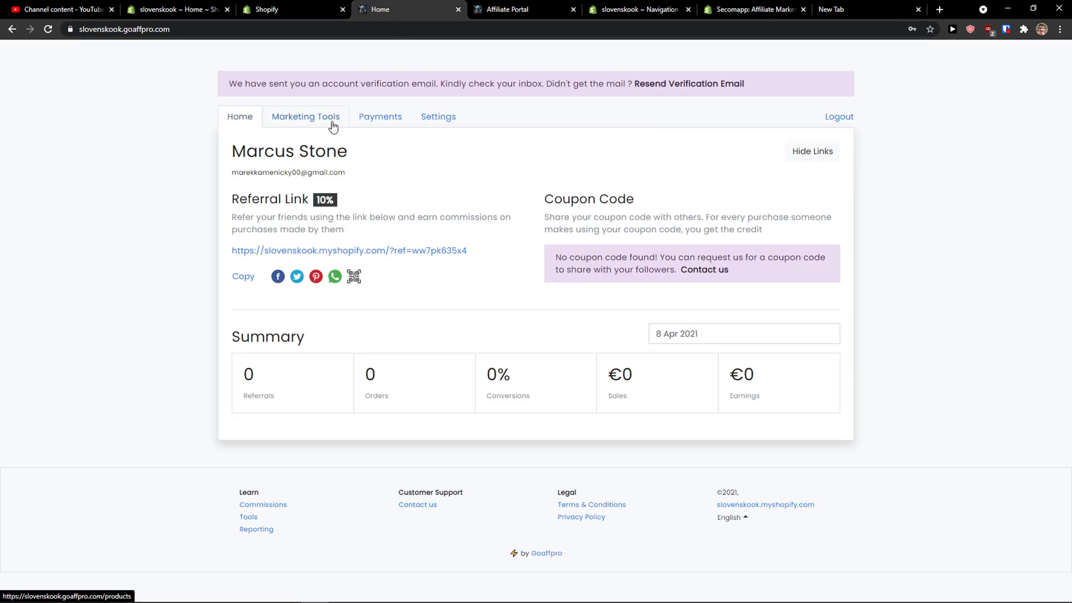
{"action": "left_click", "coordinate": [374, 124]}
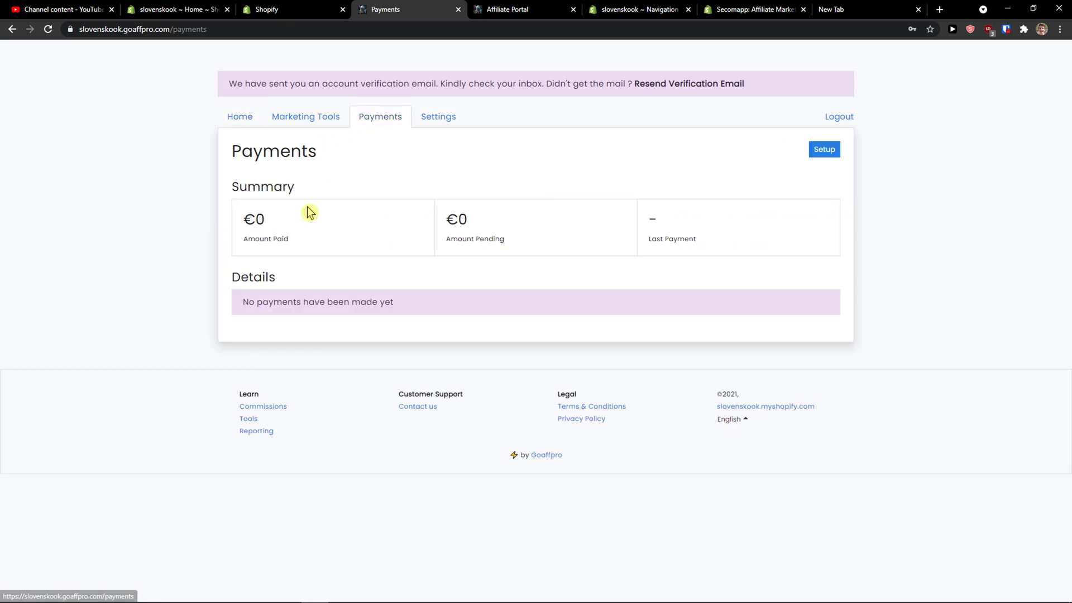
{"action": "left_click", "coordinate": [251, 115]}
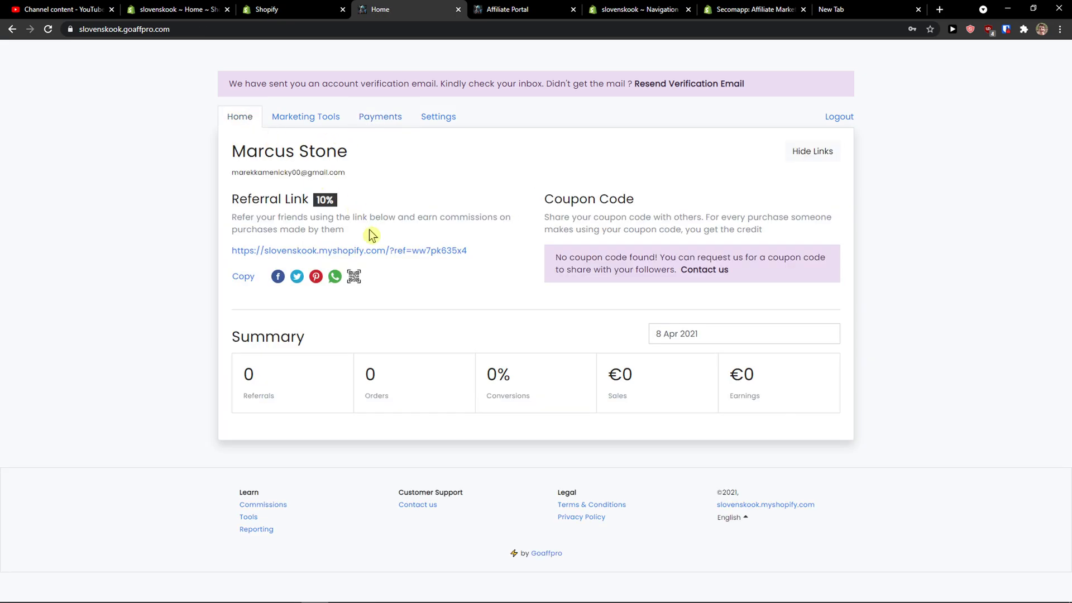
- Review the affiliate's referral link in the wizard and continue to the referral test step
{"action": "left_click", "coordinate": [330, 7]}
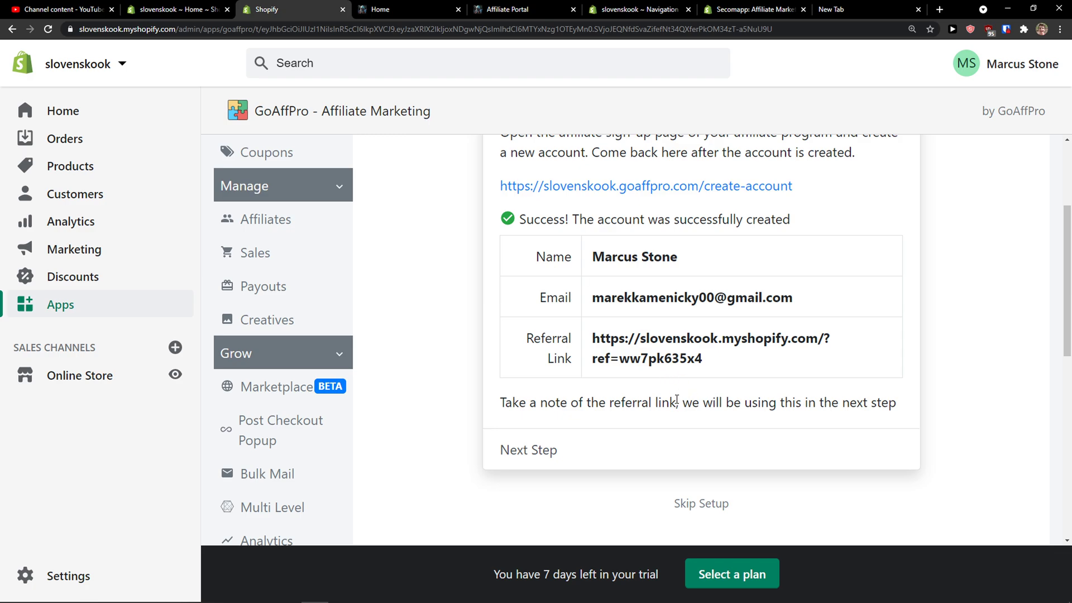
{"action": "scroll", "coordinate": [675, 404], "scroll_direction": "down", "scroll_amount": 2}
{"action": "scroll", "coordinate": [610, 407], "scroll_direction": "up", "scroll_amount": 2}
{"action": "left_click_drag", "start_coordinate": [537, 403], "coordinate": [837, 403]}
{"action": "left_click_drag", "start_coordinate": [718, 357], "coordinate": [591, 329]}
{"action": "left_click", "coordinate": [536, 450]}
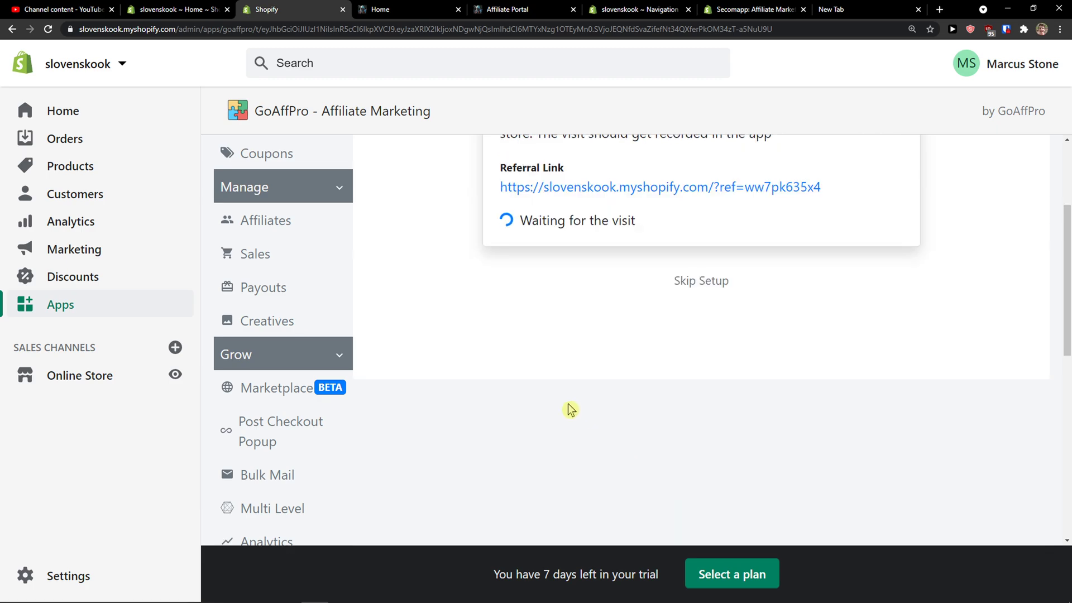
- Open the referral link on the slovenskook store, then reload the portal to confirm 1 referral
{"action": "left_click_drag", "start_coordinate": [541, 289], "coordinate": [779, 307]}
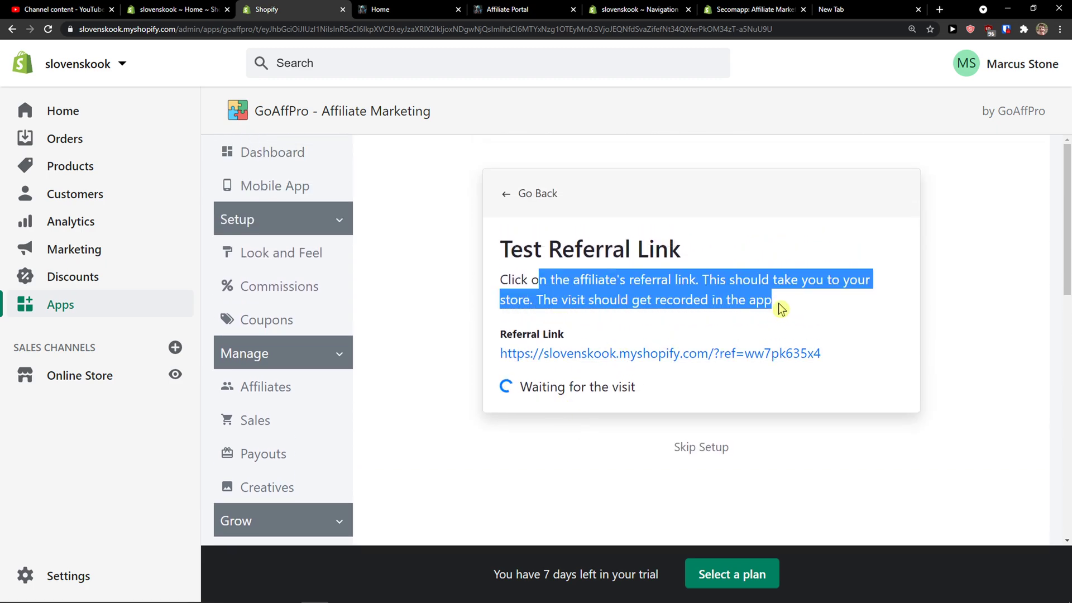
{"action": "middle_click", "coordinate": [729, 353]}
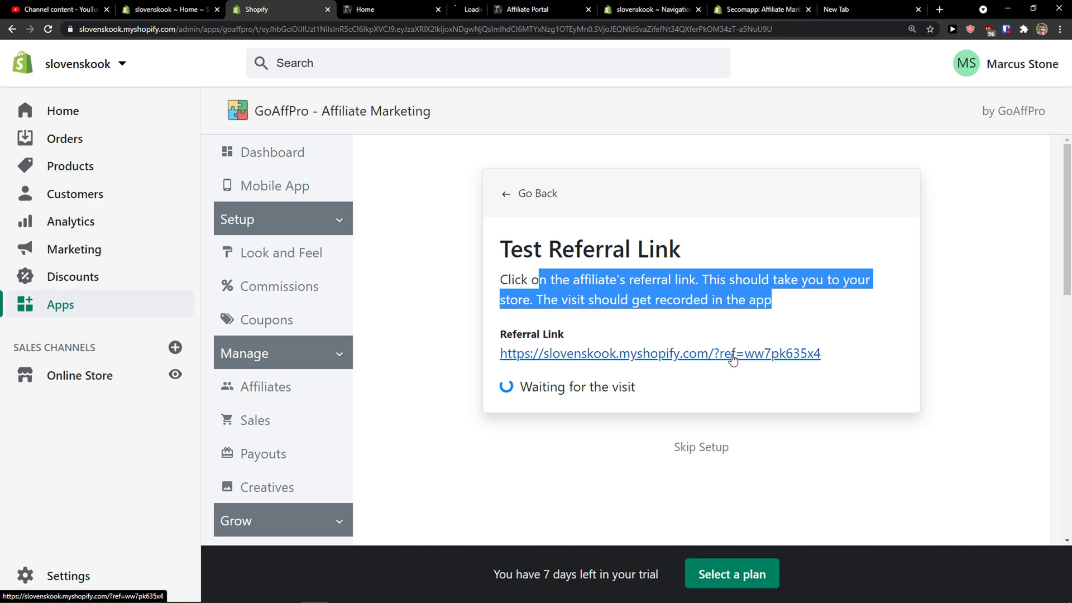
{"action": "left_click", "coordinate": [438, 9]}
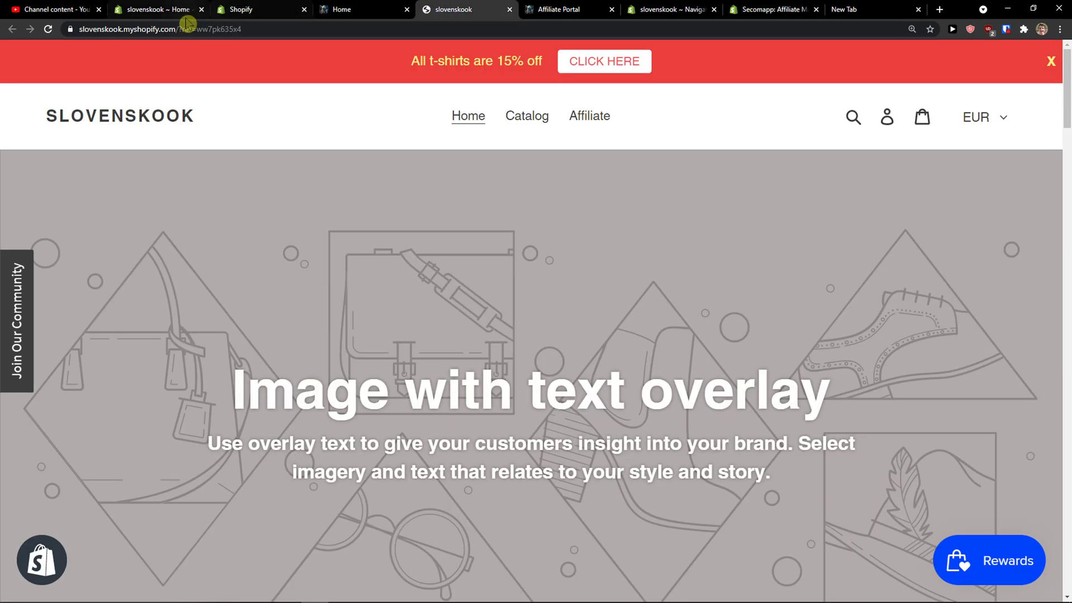
{"action": "left_click_drag", "start_coordinate": [243, 29], "coordinate": [126, 32]}
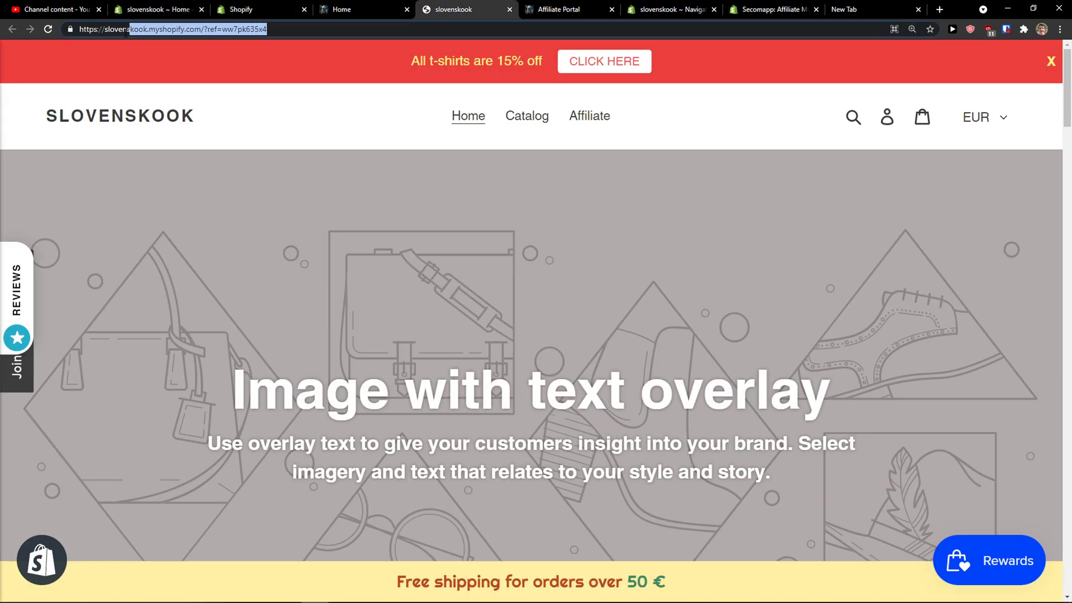
{"action": "left_click", "coordinate": [355, 8]}
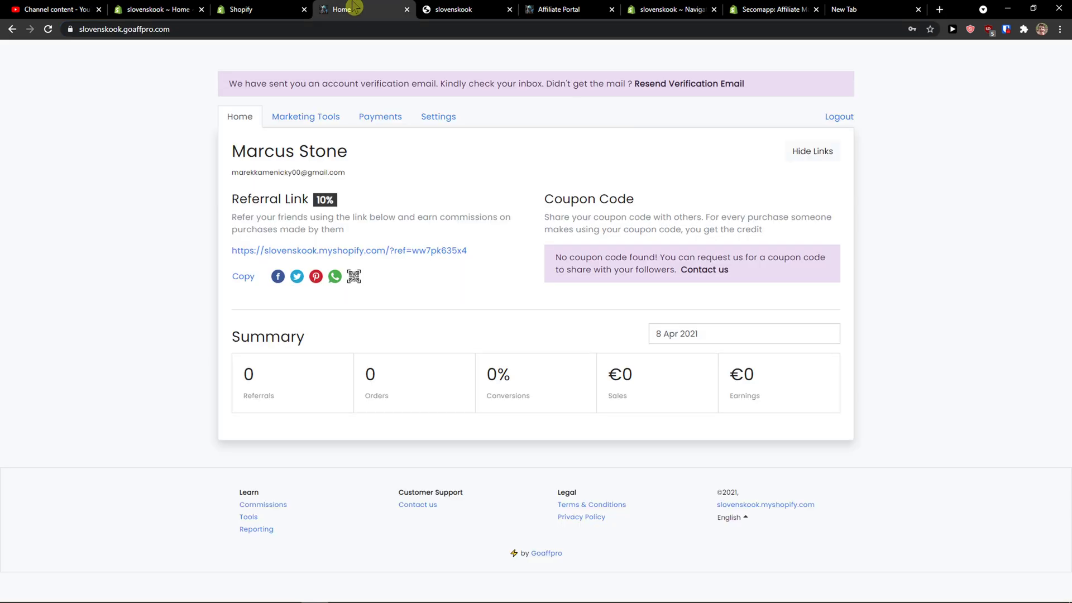
{"action": "key", "text": "F5"}
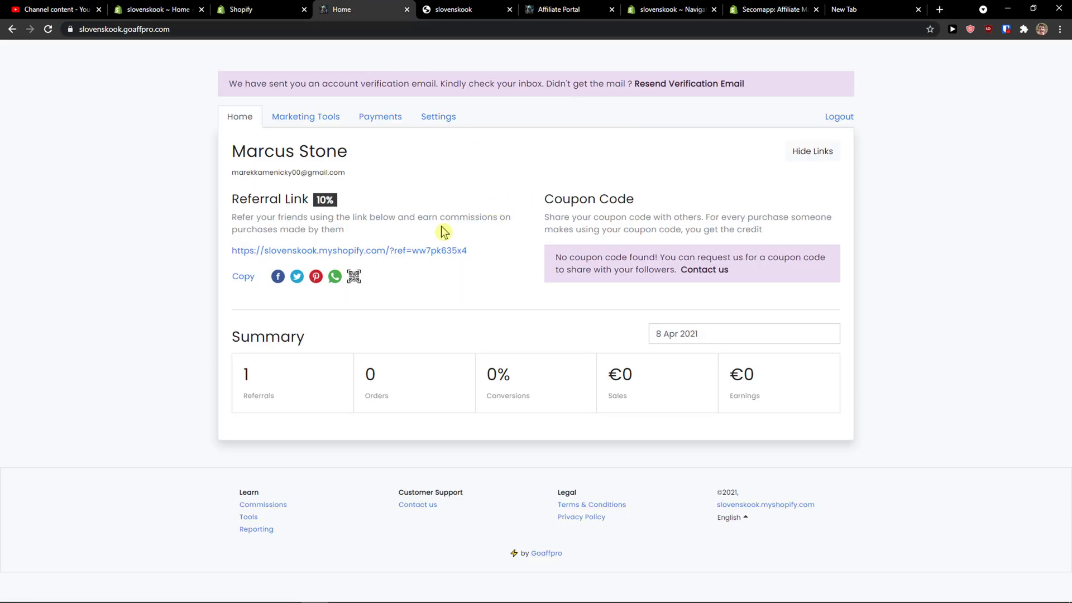
{"action": "mouse_move", "coordinate": [244, 376]}
{"action": "left_mouse_down"}
{"action": "mouse_move", "coordinate": [289, 399]}
{"action": "mouse_move", "coordinate": [233, 367]}
{"action": "left_mouse_up"}
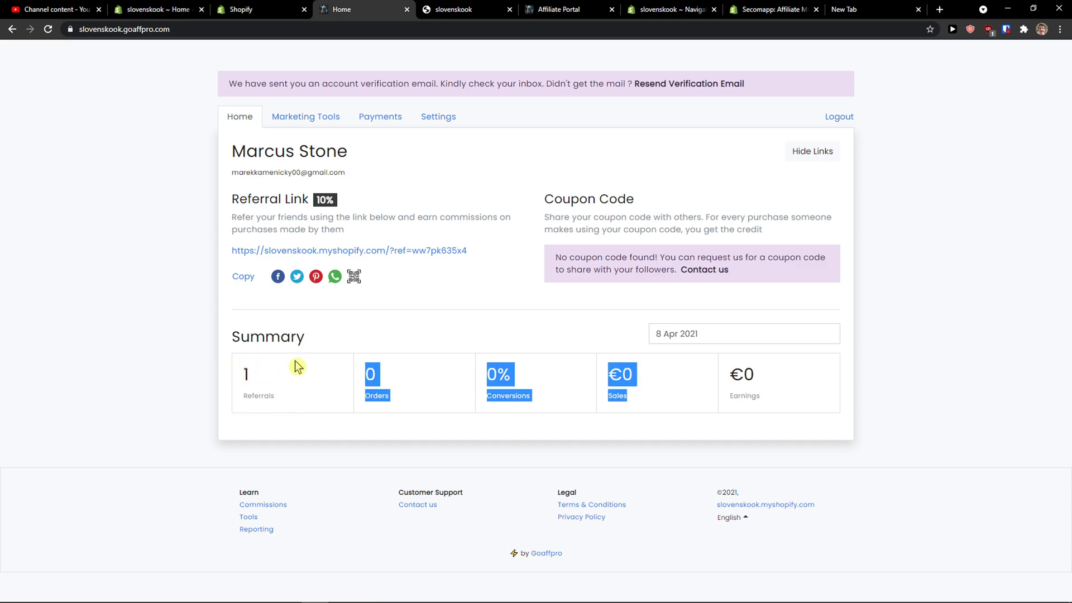
- Skip the referral sale test and decline the feedback request with 'Maybe Later'
{"action": "left_click", "coordinate": [268, 9]}
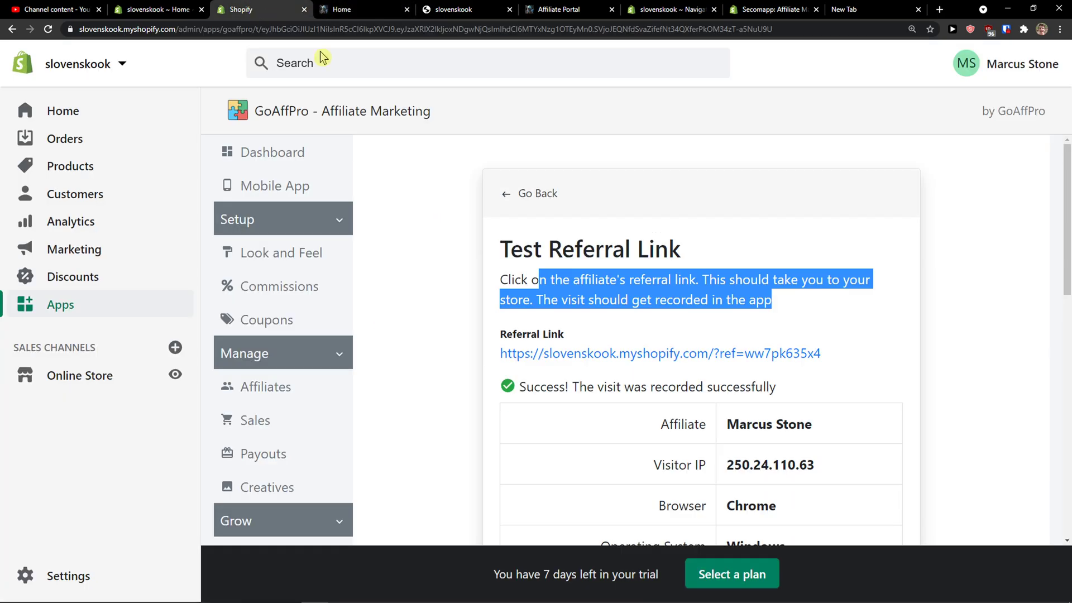
{"action": "scroll", "coordinate": [634, 303], "scroll_direction": "down", "scroll_amount": 5}
{"action": "scroll", "coordinate": [523, 307], "scroll_direction": "down", "scroll_amount": 1}
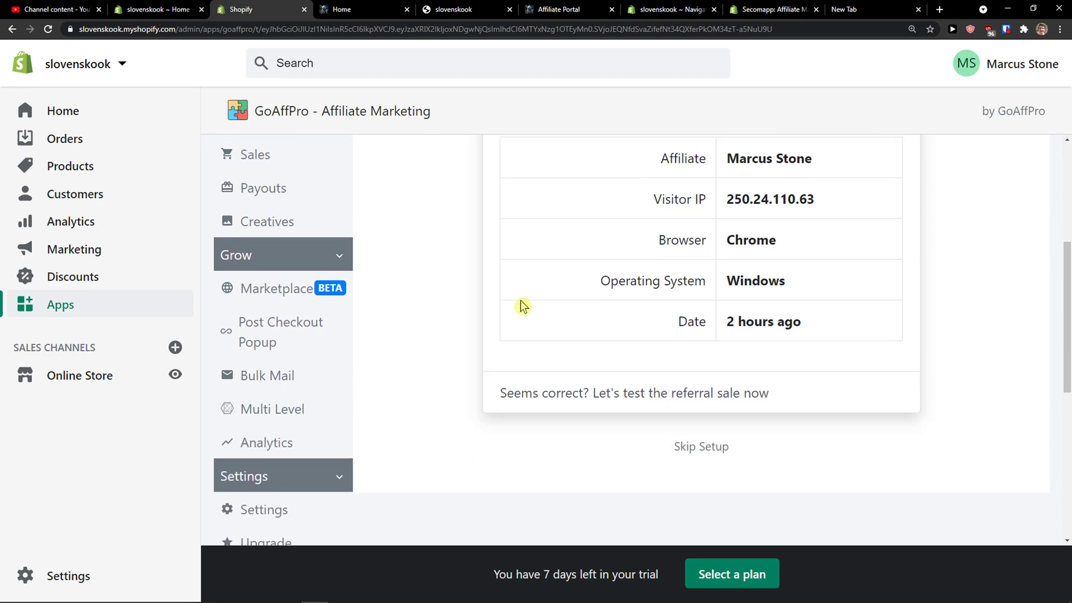
{"action": "left_click", "coordinate": [672, 387]}
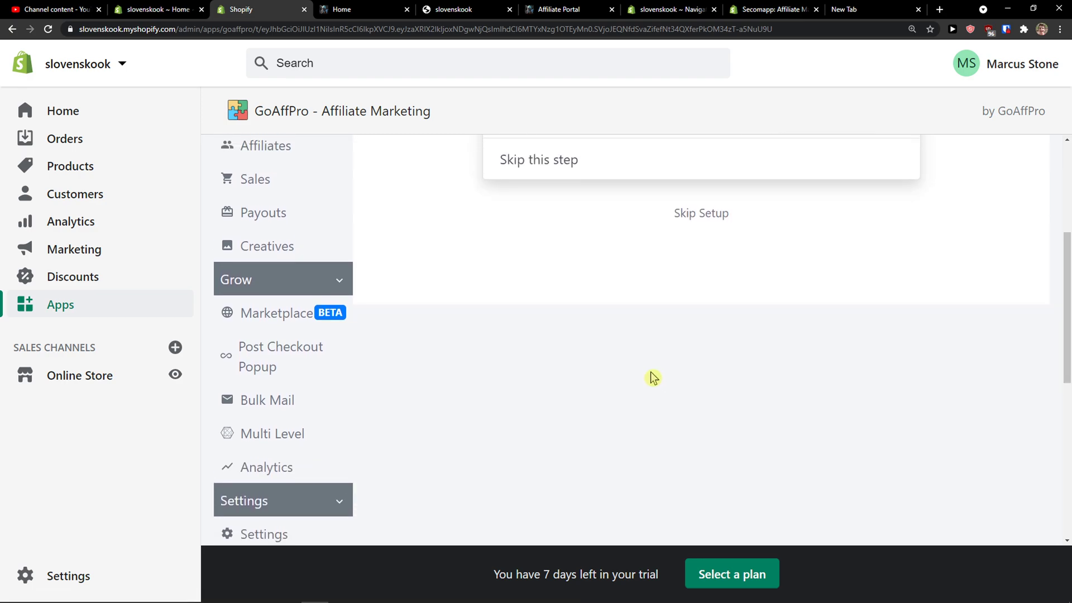
{"action": "left_click", "coordinate": [565, 346]}
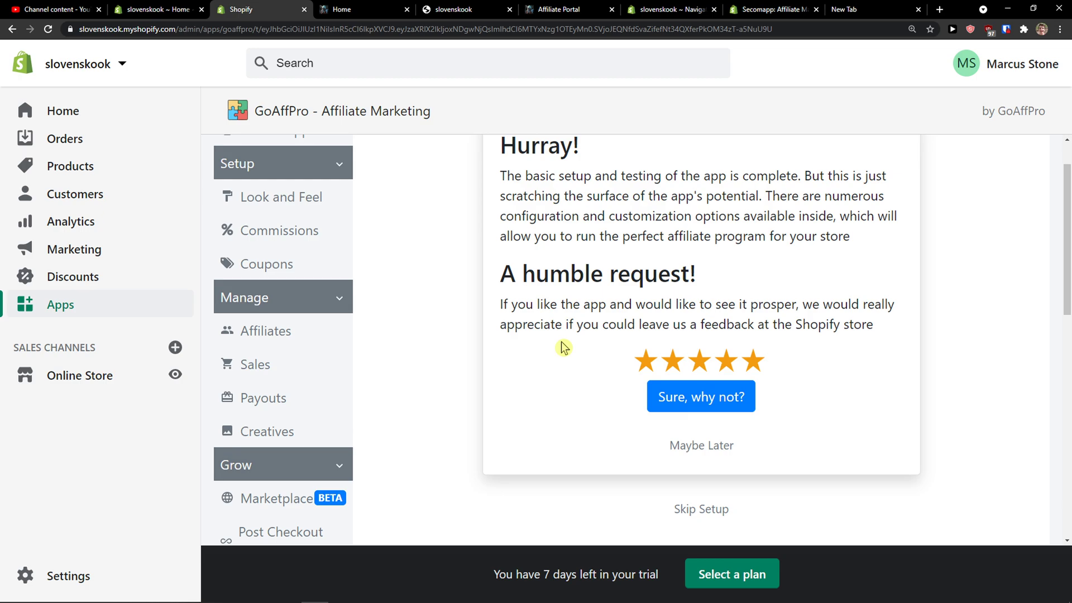
{"action": "scroll", "coordinate": [561, 343], "scroll_direction": "up", "scroll_amount": 1}
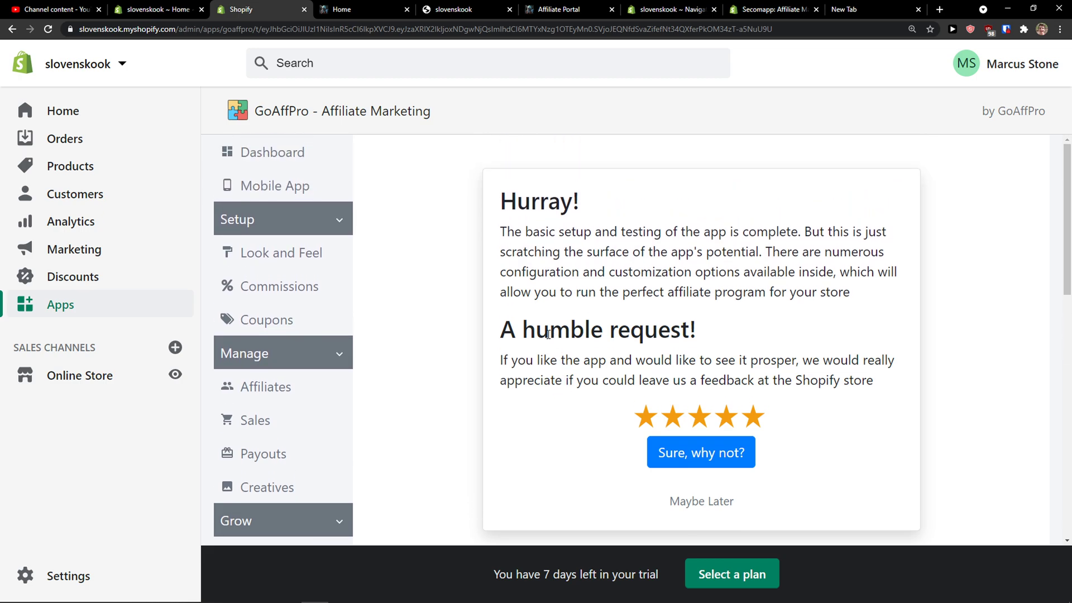
{"action": "scroll", "coordinate": [546, 333], "scroll_direction": "down", "scroll_amount": 1}
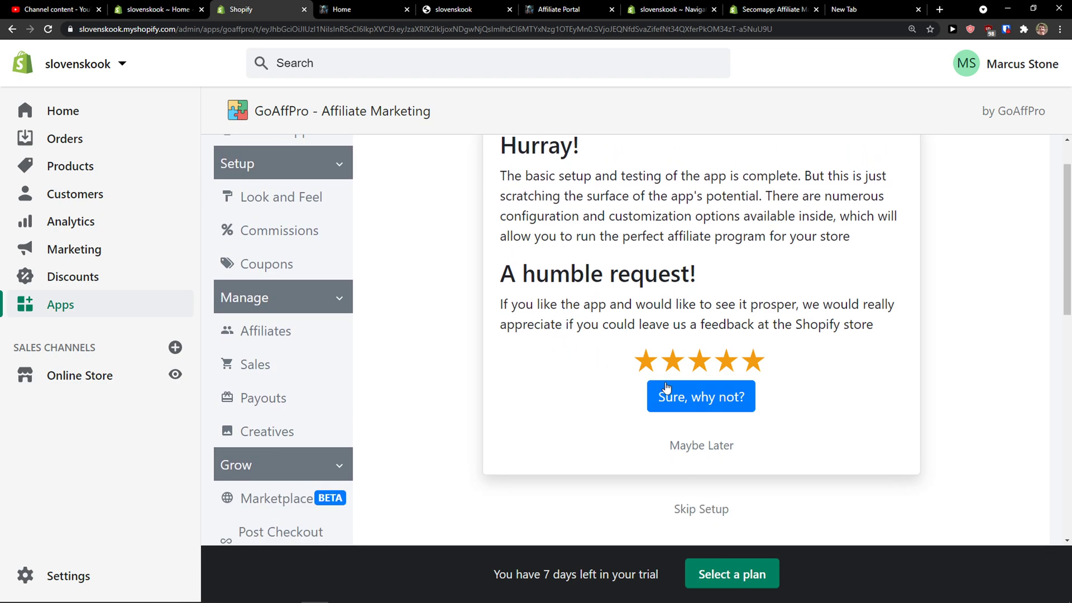
{"action": "scroll", "coordinate": [545, 320], "scroll_direction": "up", "scroll_amount": 1}
{"action": "scroll", "coordinate": [538, 318], "scroll_direction": "down", "scroll_amount": 1}
{"action": "left_click", "coordinate": [718, 447]}
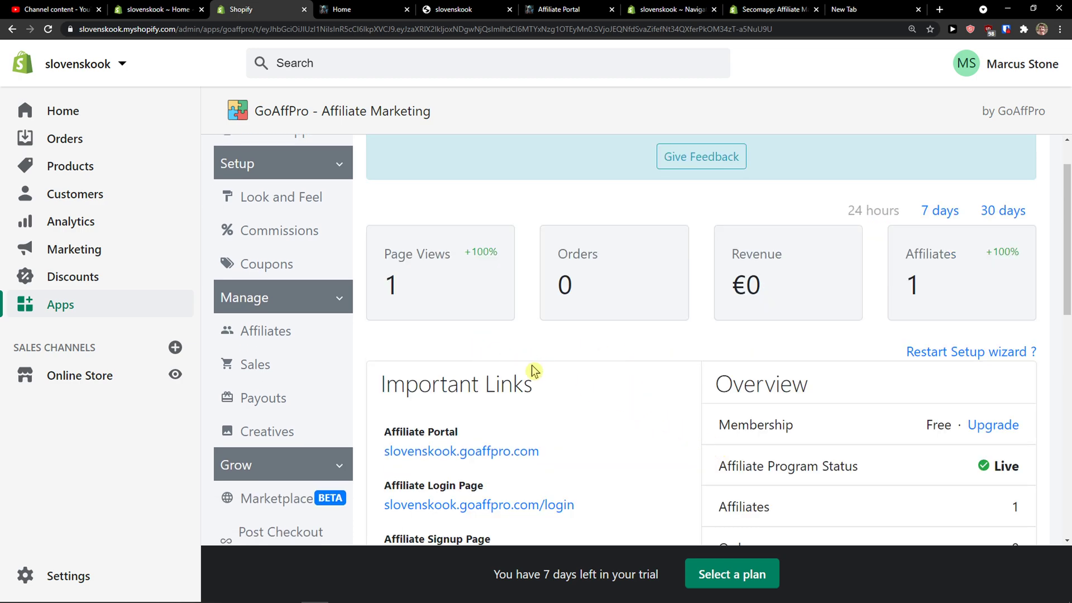
- Zoom the page out to 110% and open the Look and Feel store profile settings
{"action": "key", "text": "ctrl+minus"}
{"action": "key", "text": "ctrl+minus"}
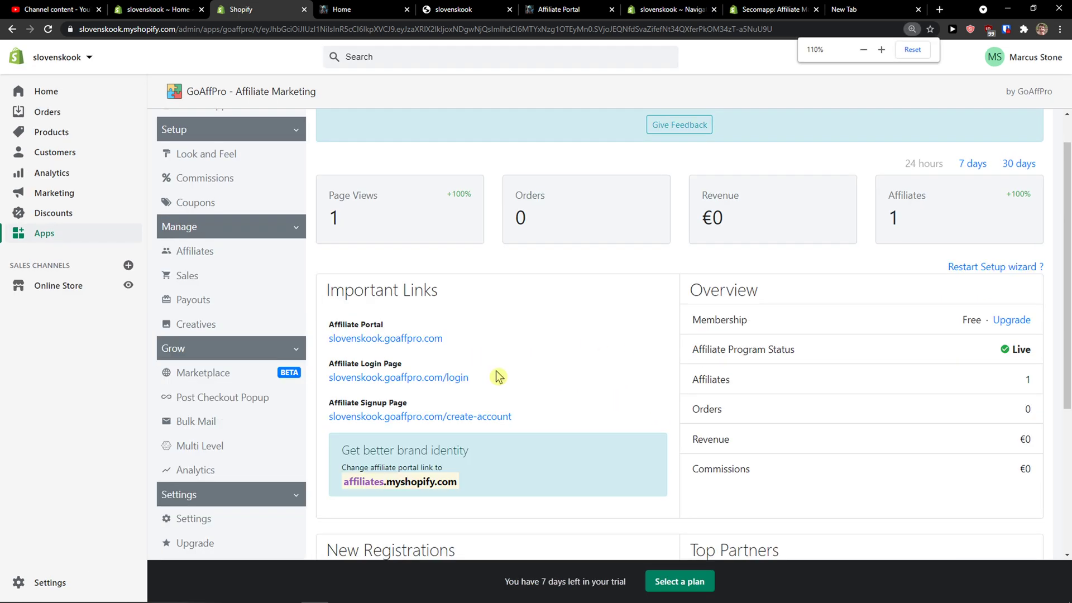
{"action": "scroll", "coordinate": [496, 376], "scroll_direction": "up", "scroll_amount": 1}
{"action": "scroll", "coordinate": [488, 376], "scroll_direction": "down", "scroll_amount": 1}
{"action": "scroll", "coordinate": [533, 381], "scroll_direction": "up", "scroll_amount": 1}
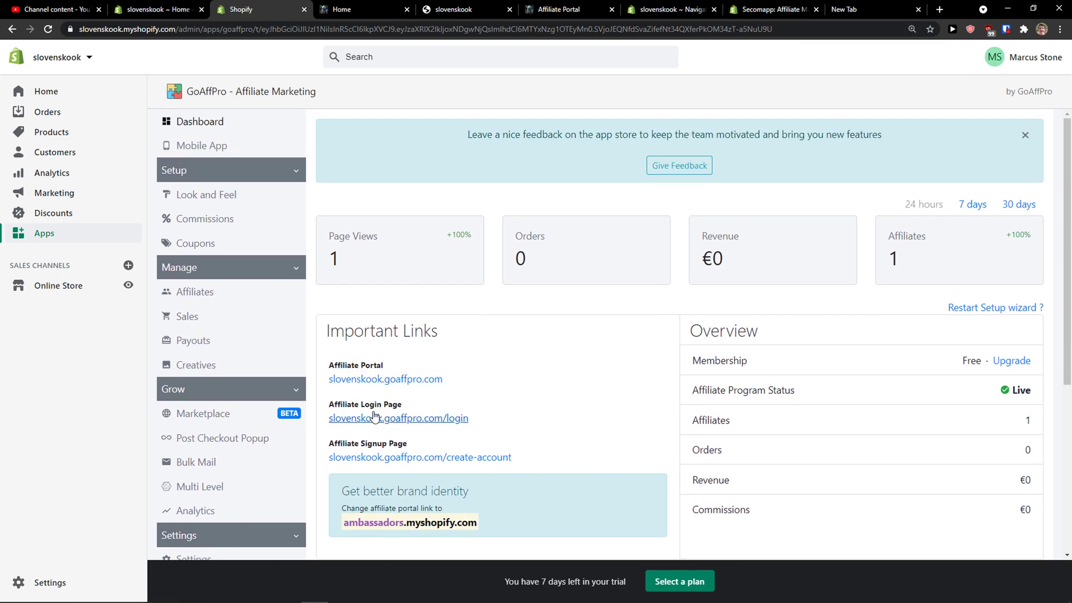
{"action": "left_click", "coordinate": [205, 197]}
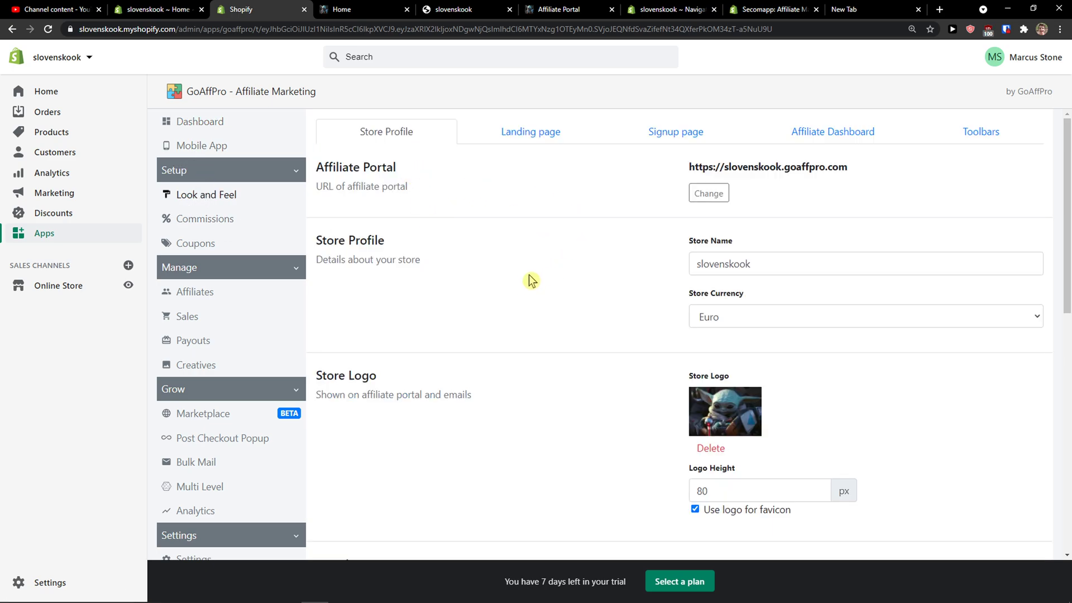
- Scroll through the Store Profile settings in Look and Feel
{"action": "scroll", "coordinate": [408, 325], "scroll_direction": "down", "scroll_amount": 3}
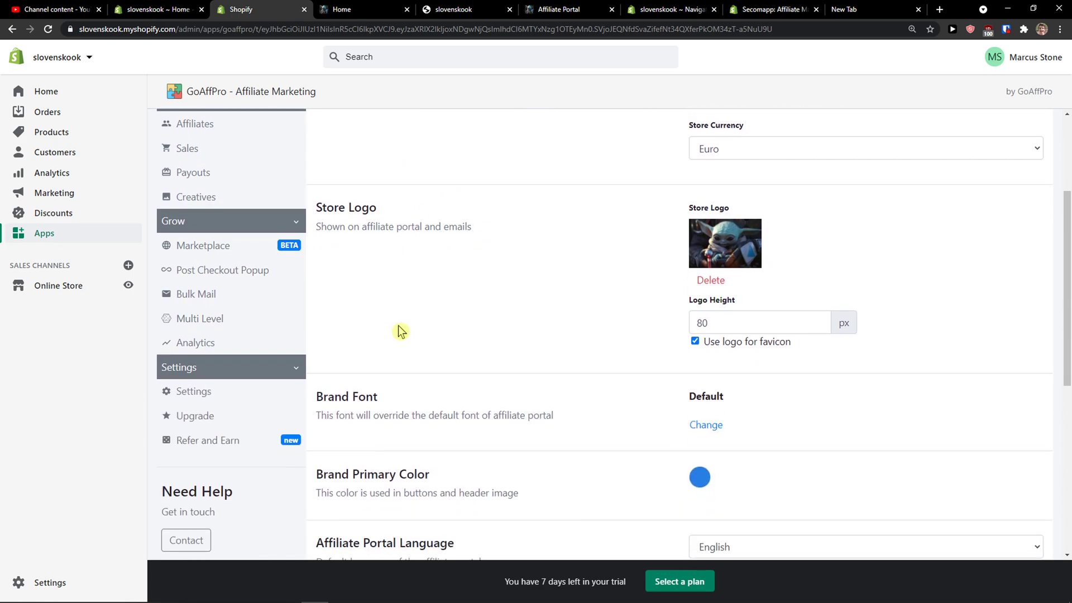
{"action": "scroll", "coordinate": [400, 331], "scroll_direction": "down", "scroll_amount": 1}
{"action": "left_click_drag", "start_coordinate": [391, 340], "coordinate": [306, 358]}
{"action": "scroll", "coordinate": [332, 356], "scroll_direction": "down", "scroll_amount": 2}
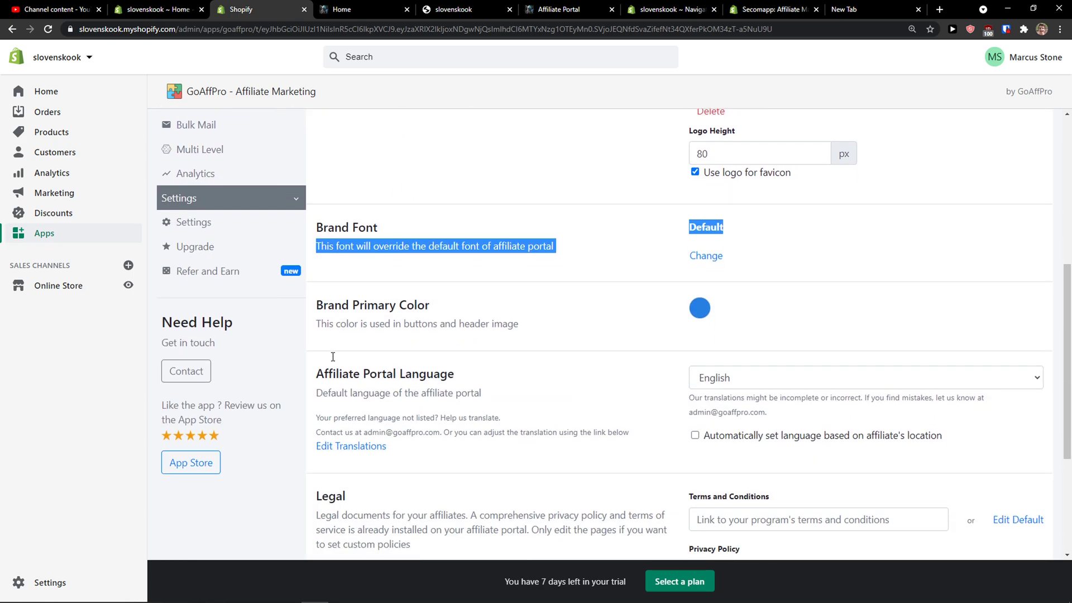
{"action": "scroll", "coordinate": [333, 356], "scroll_direction": "down", "scroll_amount": 1}
{"action": "scroll", "coordinate": [332, 356], "scroll_direction": "up", "scroll_amount": 7}
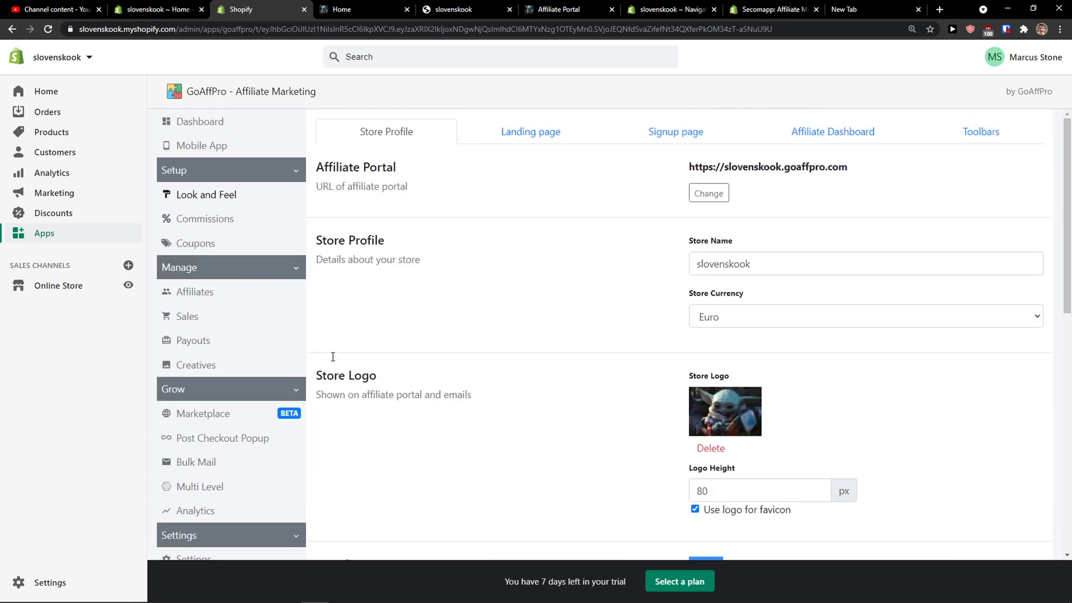
- View the Landing page editor, then the Signup page styles: Classic, Slim (active), Modern
{"action": "left_click", "coordinate": [502, 134]}
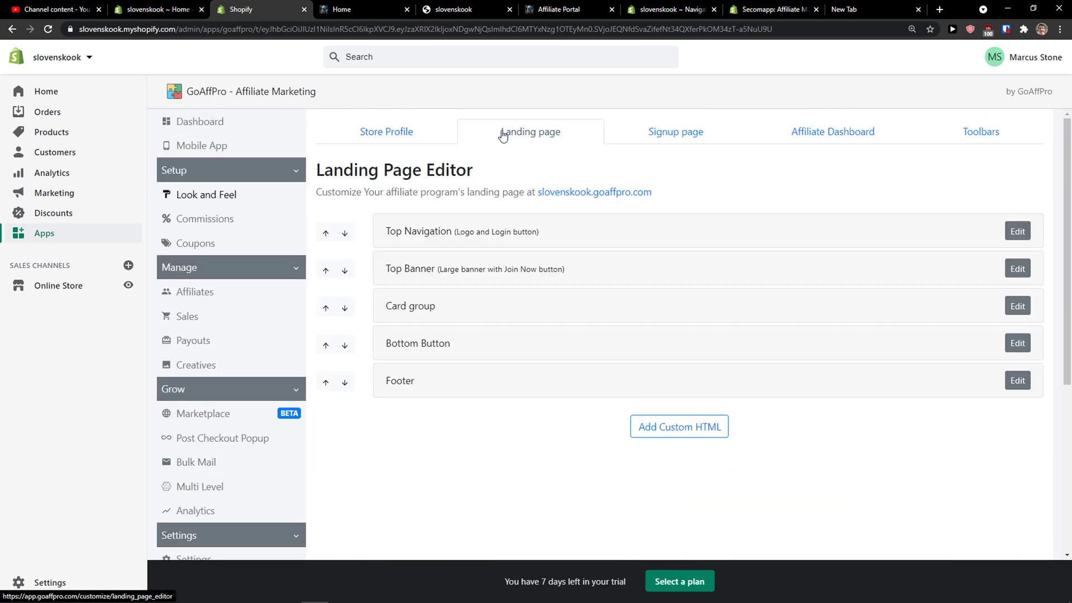
{"action": "left_click", "coordinate": [666, 144]}
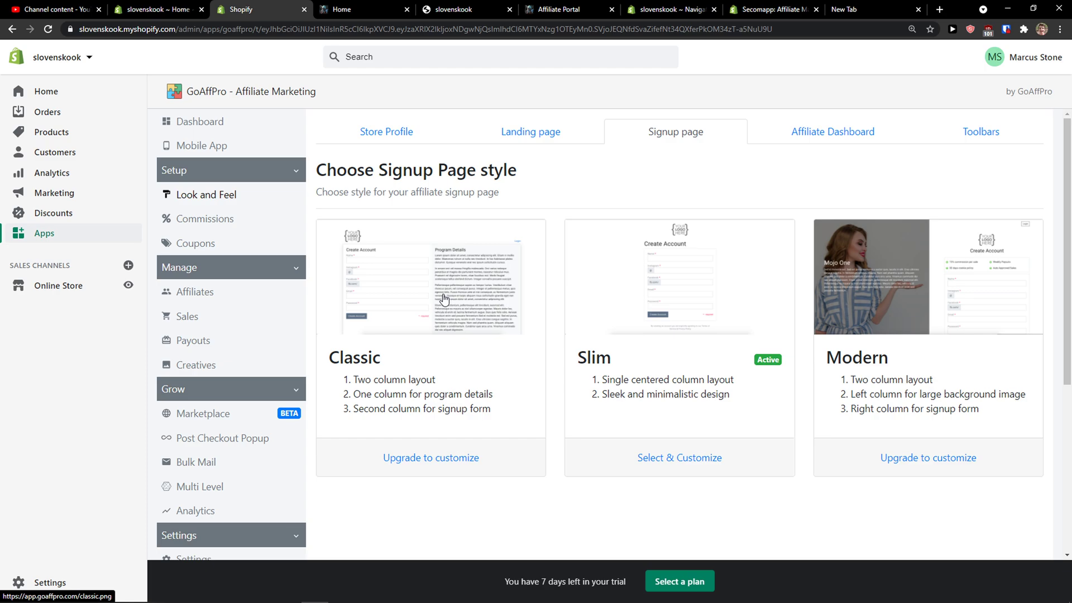
{"action": "scroll", "coordinate": [444, 300], "scroll_direction": "down", "scroll_amount": 2}
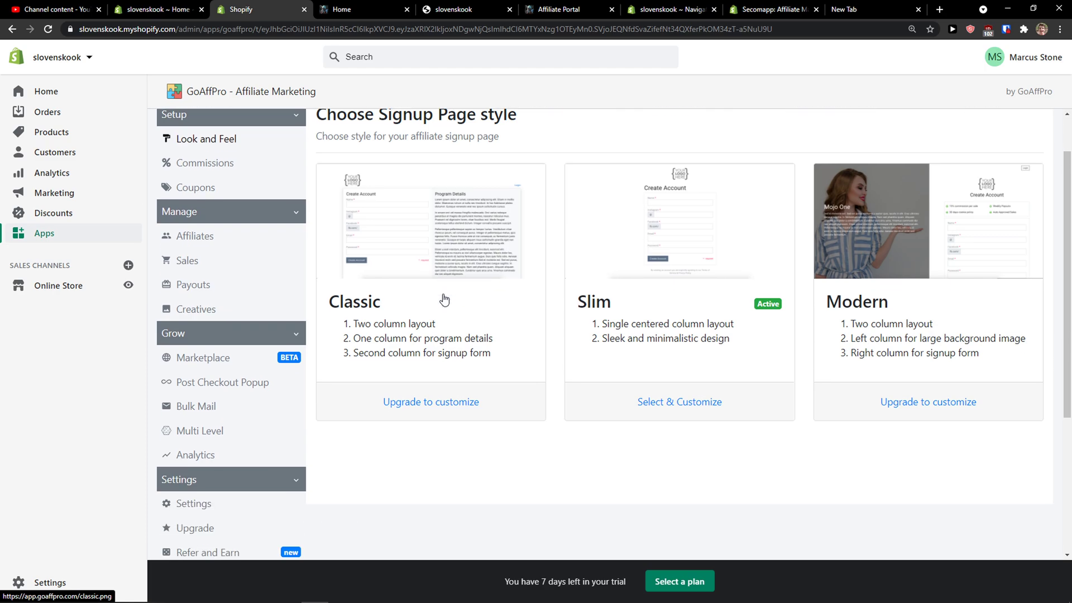
{"action": "scroll", "coordinate": [443, 300], "scroll_direction": "up", "scroll_amount": 2}
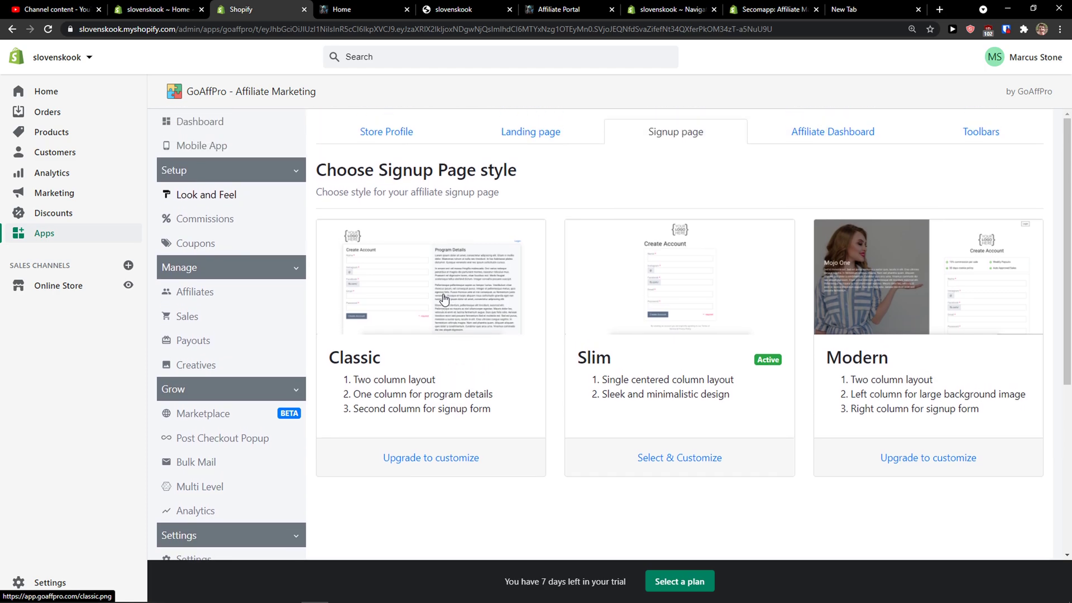
{"action": "scroll", "coordinate": [444, 300], "scroll_direction": "down", "scroll_amount": 1}
- Review the Affiliate Dashboard options, with Home, Marketing Tools, Payments and Settings tabs enabled
{"action": "scroll", "coordinate": [444, 299], "scroll_direction": "up", "scroll_amount": 1}
{"action": "left_click", "coordinate": [865, 129]}
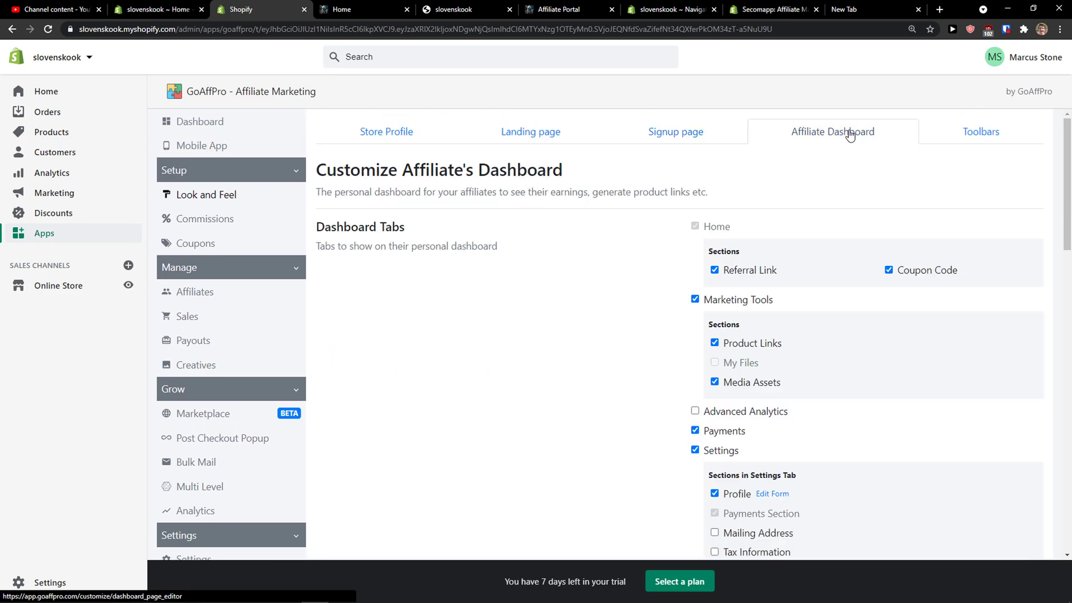
{"action": "scroll", "coordinate": [649, 251], "scroll_direction": "down", "scroll_amount": 1}
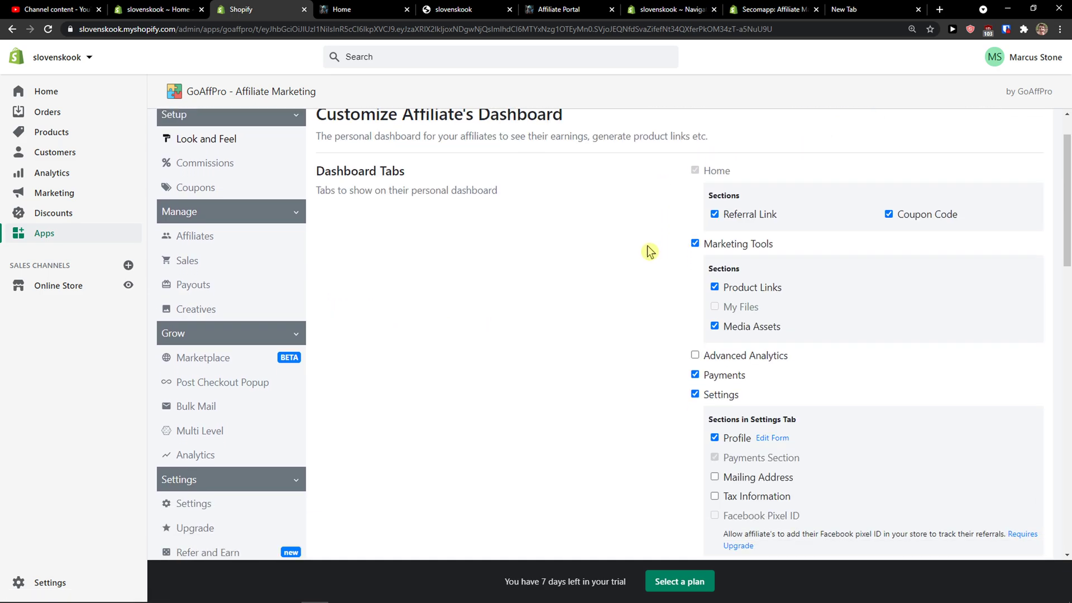
{"action": "scroll", "coordinate": [649, 252], "scroll_direction": "up", "scroll_amount": 1}
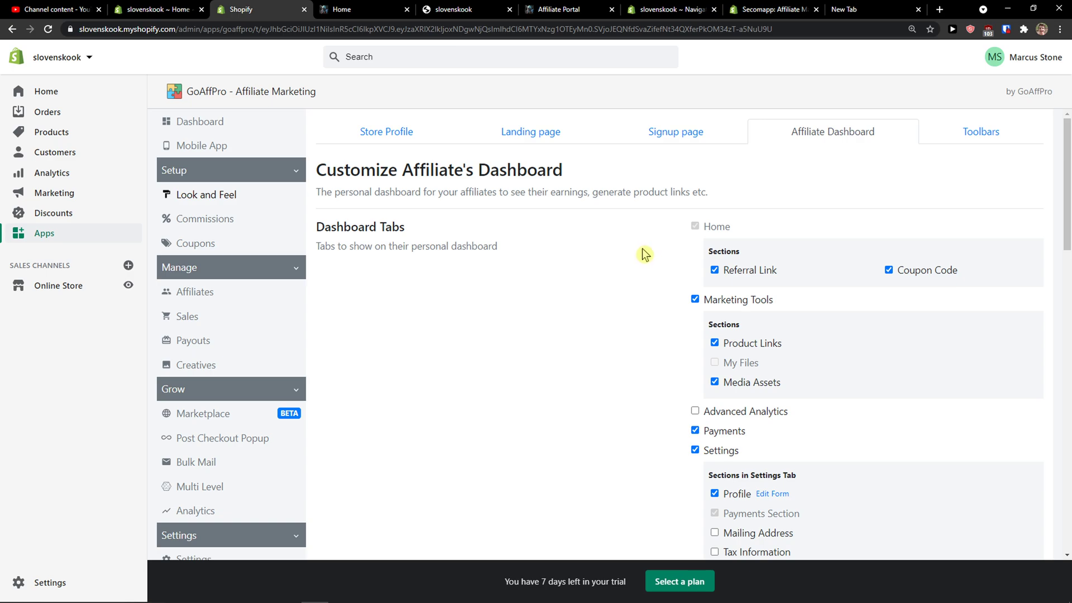
{"action": "scroll", "coordinate": [644, 254], "scroll_direction": "down", "scroll_amount": 3}
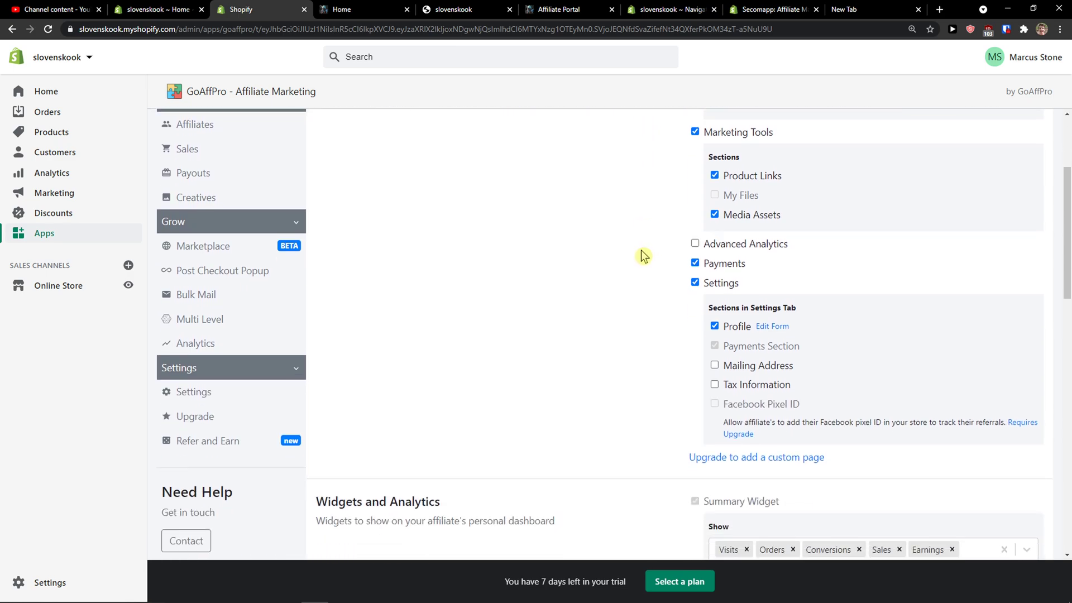
{"action": "scroll", "coordinate": [643, 255], "scroll_direction": "down", "scroll_amount": 3}
{"action": "scroll", "coordinate": [643, 255], "scroll_direction": "up", "scroll_amount": 3}
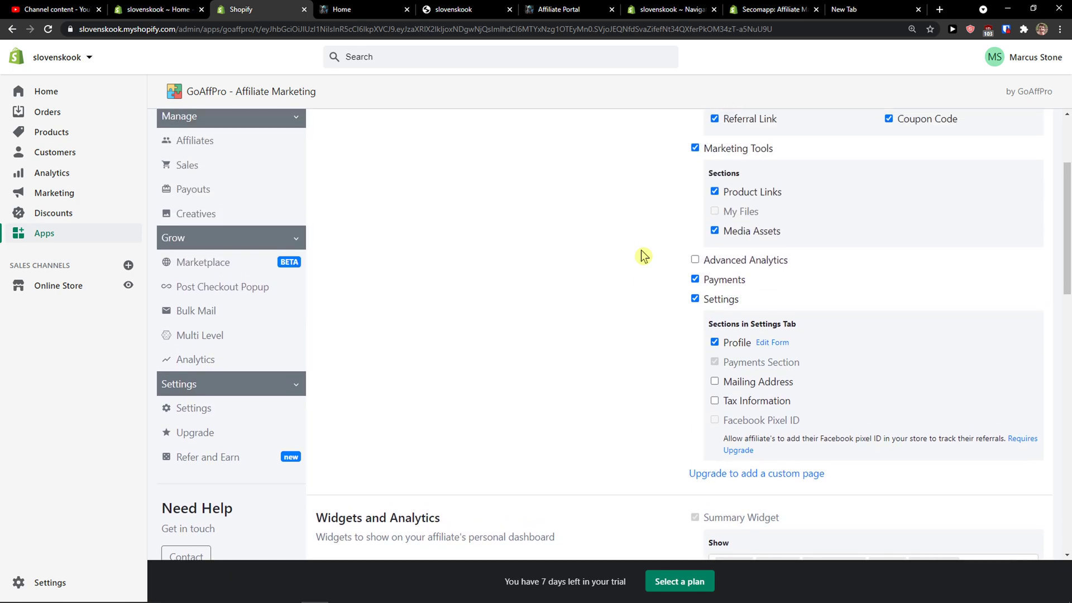
- Show the Store Toolbars settings, where all affiliate and shopping toolbars are off
{"action": "scroll", "coordinate": [643, 255], "scroll_direction": "up", "scroll_amount": 3}
{"action": "left_click", "coordinate": [1032, 127]}
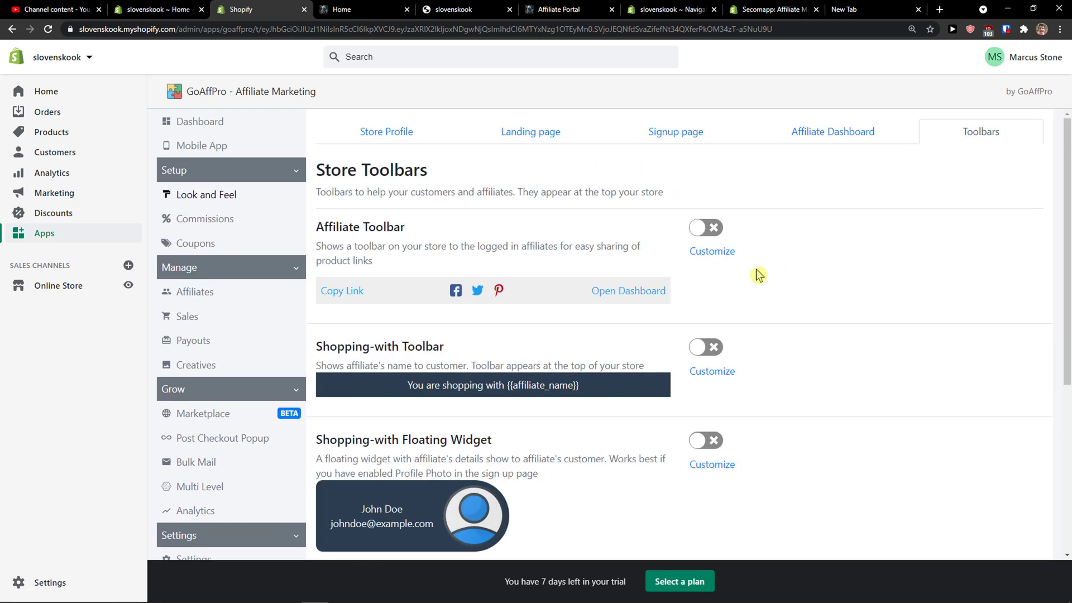
{"action": "scroll", "coordinate": [757, 277], "scroll_direction": "down", "scroll_amount": 2}
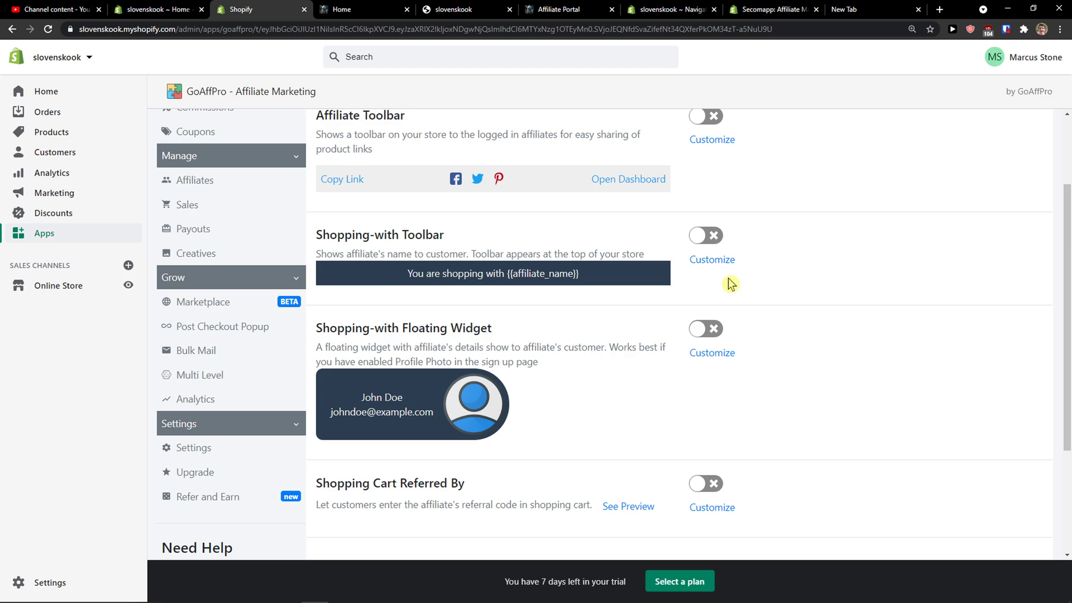
- Open Commissions and read the Default (10%), Affiliate and Product Commissions descriptions
{"action": "left_click", "coordinate": [212, 211]}
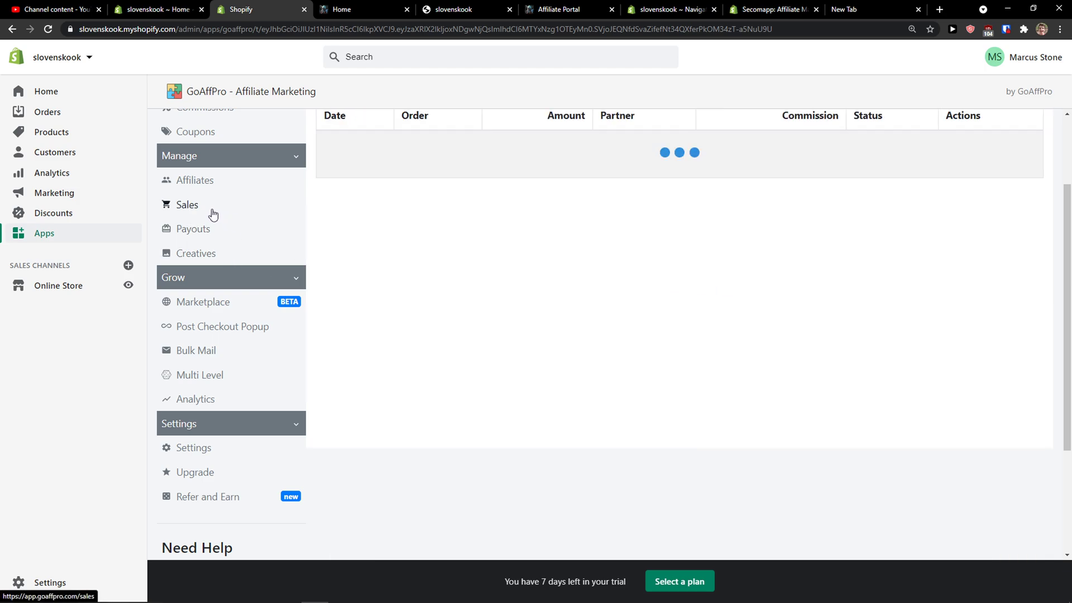
{"action": "scroll", "coordinate": [355, 264], "scroll_direction": "up", "scroll_amount": 2}
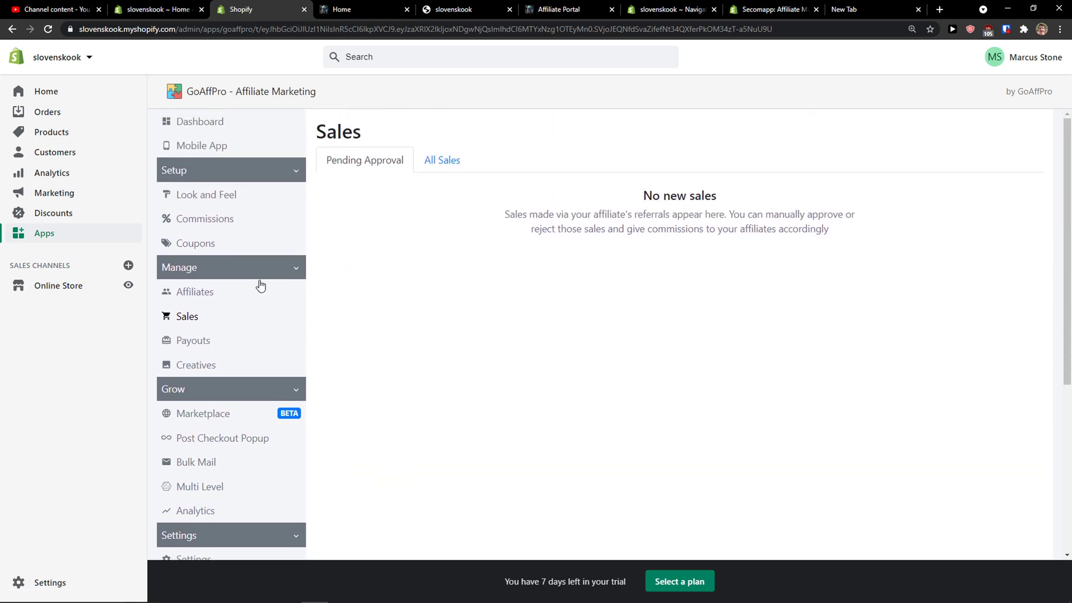
{"action": "left_click", "coordinate": [211, 219]}
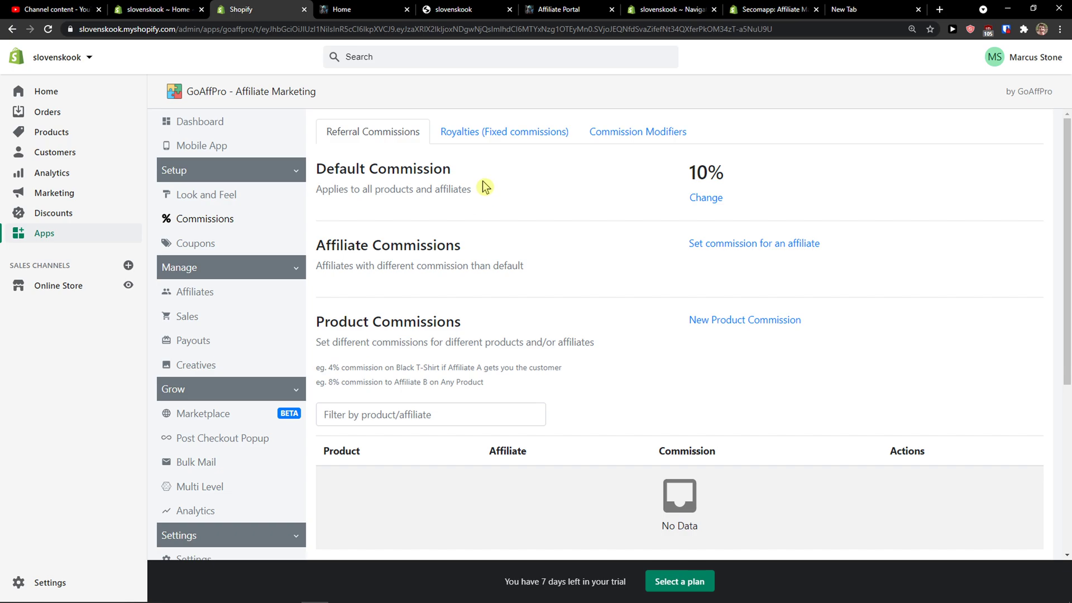
{"action": "left_click_drag", "start_coordinate": [483, 182], "coordinate": [317, 165]}
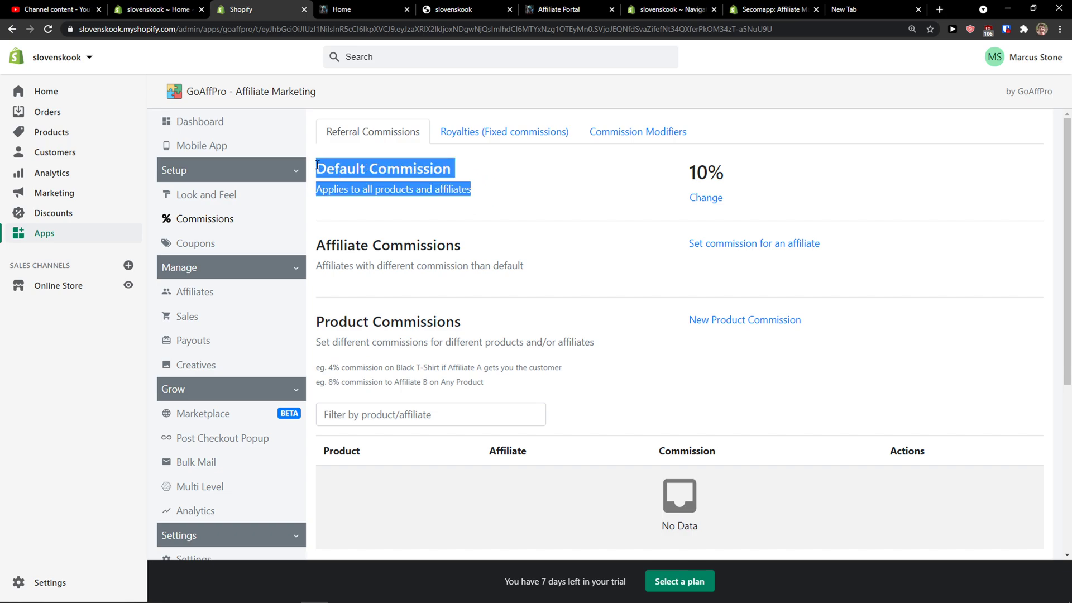
{"action": "left_click", "coordinate": [349, 238]}
{"action": "left_click_drag", "start_coordinate": [320, 244], "coordinate": [362, 270]}
{"action": "left_click", "coordinate": [467, 249]}
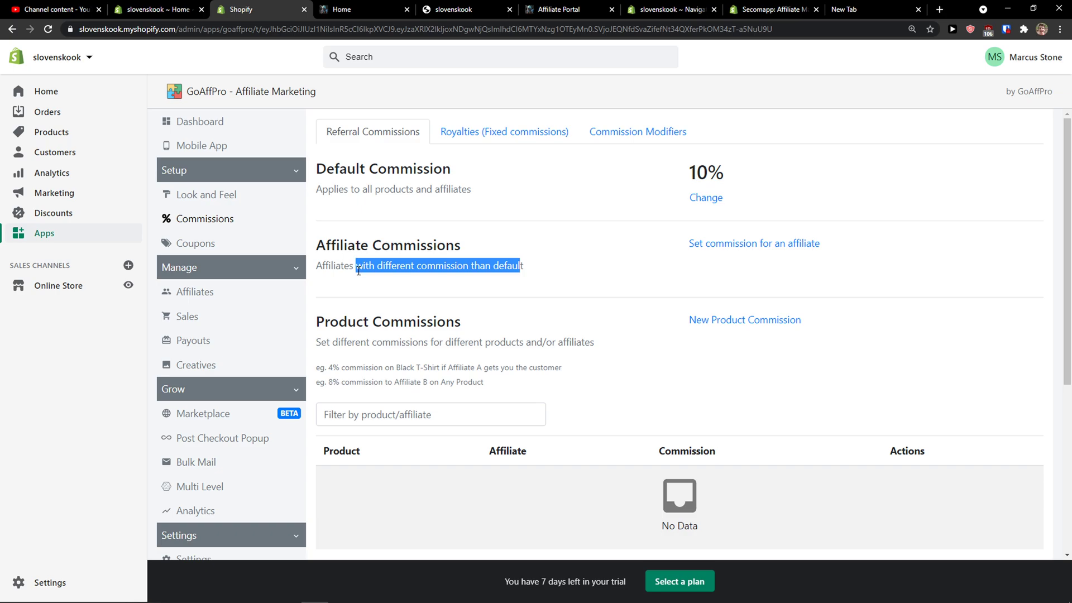
{"action": "left_click", "coordinate": [421, 342]}
{"action": "left_click_drag", "start_coordinate": [317, 342], "coordinate": [619, 350]}
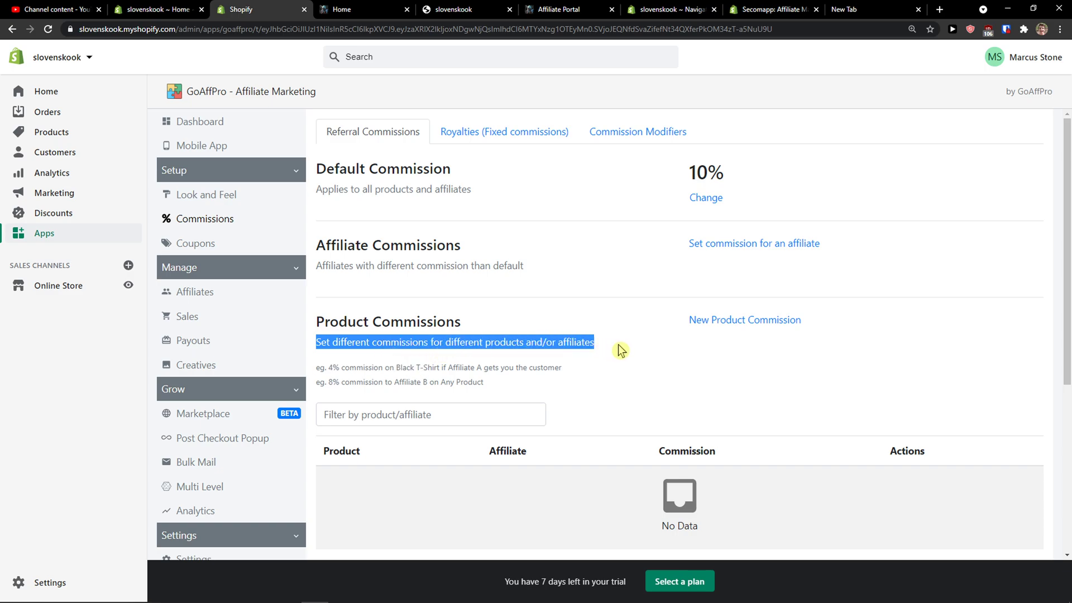
- Study the product commission examples: Black T-Shirt at 4% and the 8% case
{"action": "scroll", "coordinate": [590, 341], "scroll_direction": "down", "scroll_amount": 1}
{"action": "scroll", "coordinate": [576, 278], "scroll_direction": "up", "scroll_amount": 1}
{"action": "scroll", "coordinate": [547, 339], "scroll_direction": "down", "scroll_amount": 1}
{"action": "scroll", "coordinate": [546, 339], "scroll_direction": "up", "scroll_amount": 1}
{"action": "scroll", "coordinate": [536, 337], "scroll_direction": "down", "scroll_amount": 1}
{"action": "left_click", "coordinate": [523, 335]}
{"action": "scroll", "coordinate": [522, 333], "scroll_direction": "up", "scroll_amount": 1}
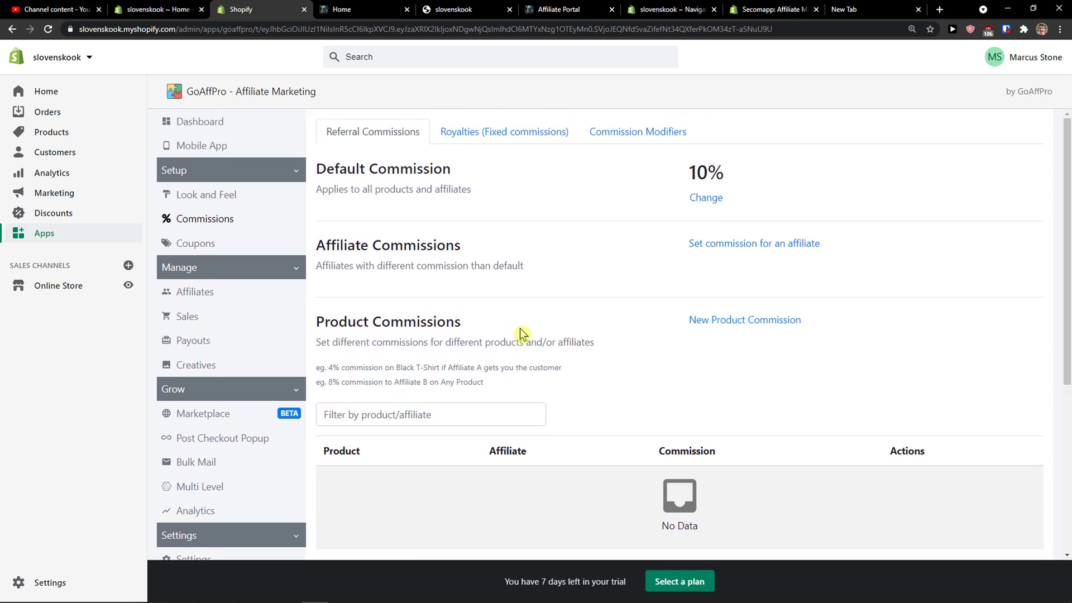
{"action": "scroll", "coordinate": [522, 333], "scroll_direction": "down", "scroll_amount": 1}
{"action": "left_click_drag", "start_coordinate": [406, 312], "coordinate": [433, 314]}
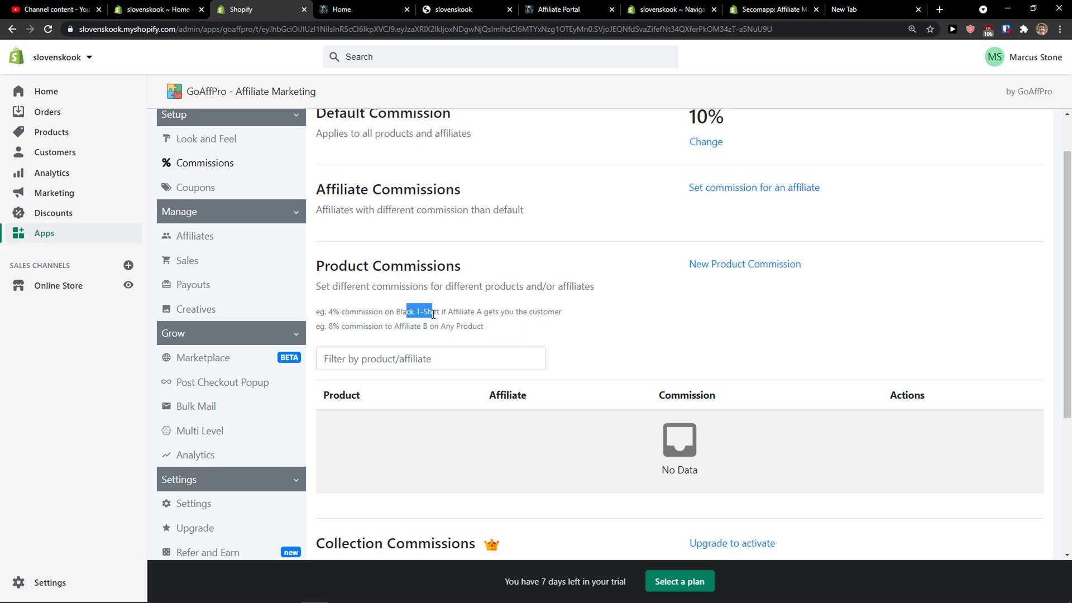
{"action": "left_click_drag", "start_coordinate": [329, 313], "coordinate": [428, 315]}
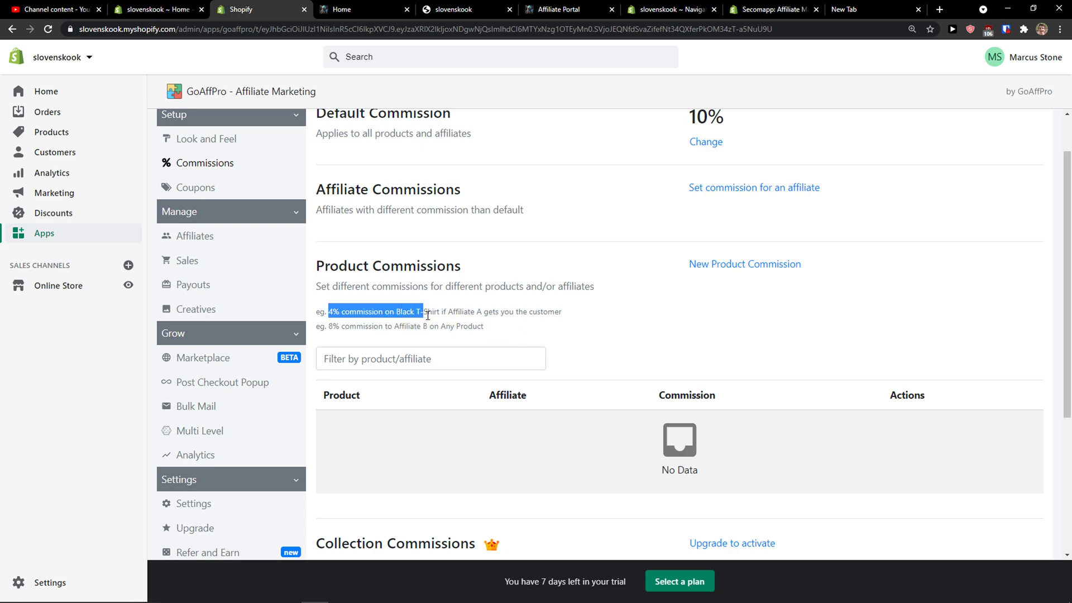
{"action": "left_click_drag", "start_coordinate": [330, 326], "coordinate": [488, 329]}
{"action": "scroll", "coordinate": [466, 346], "scroll_direction": "down", "scroll_amount": 4}
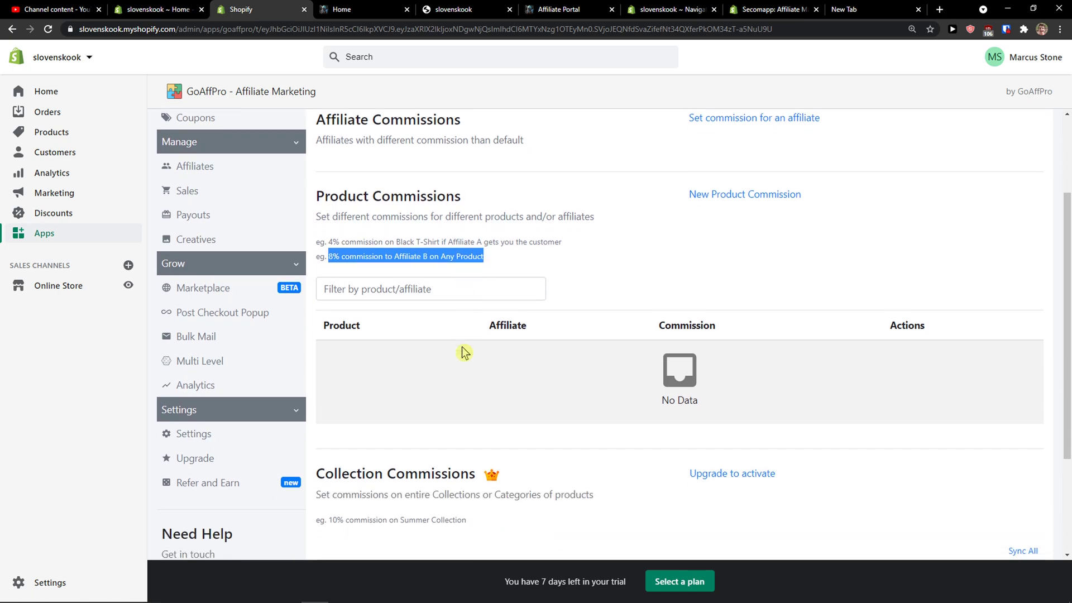
{"action": "scroll", "coordinate": [469, 353], "scroll_direction": "up", "scroll_amount": 5}
- Review the Coupons page: no coupon commissions and automatic discount applying off
{"action": "left_click", "coordinate": [285, 251]}
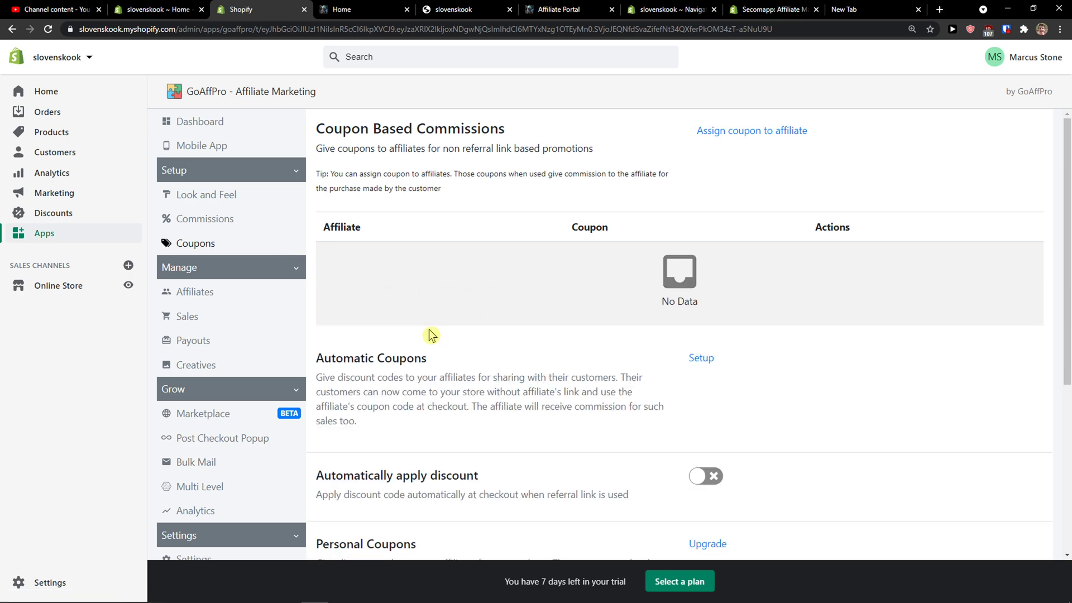
{"action": "scroll", "coordinate": [414, 340], "scroll_direction": "down", "scroll_amount": 1}
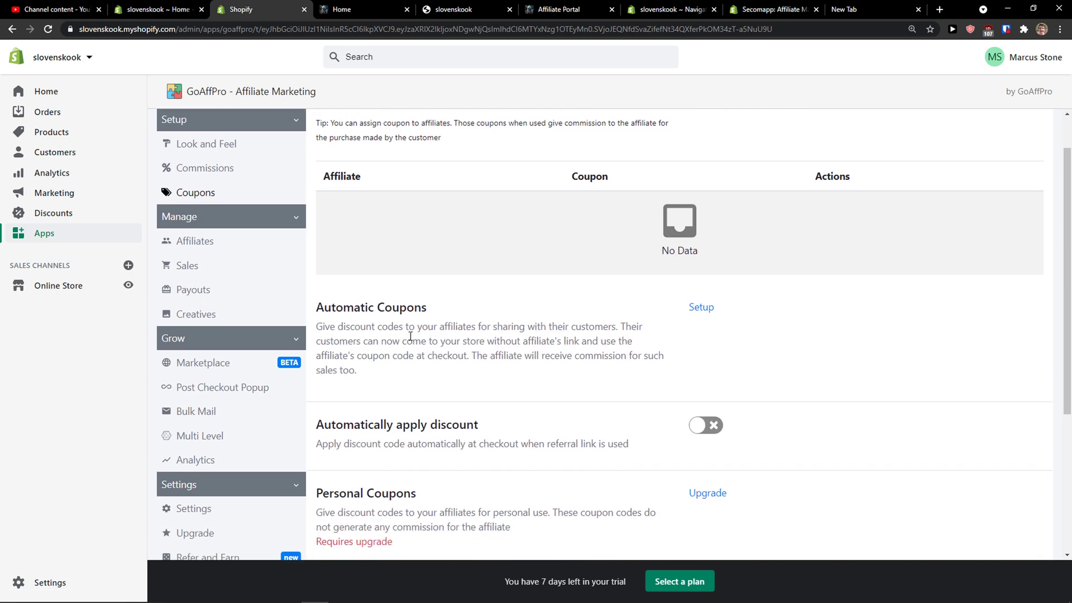
{"action": "scroll", "coordinate": [405, 339], "scroll_direction": "up", "scroll_amount": 1}
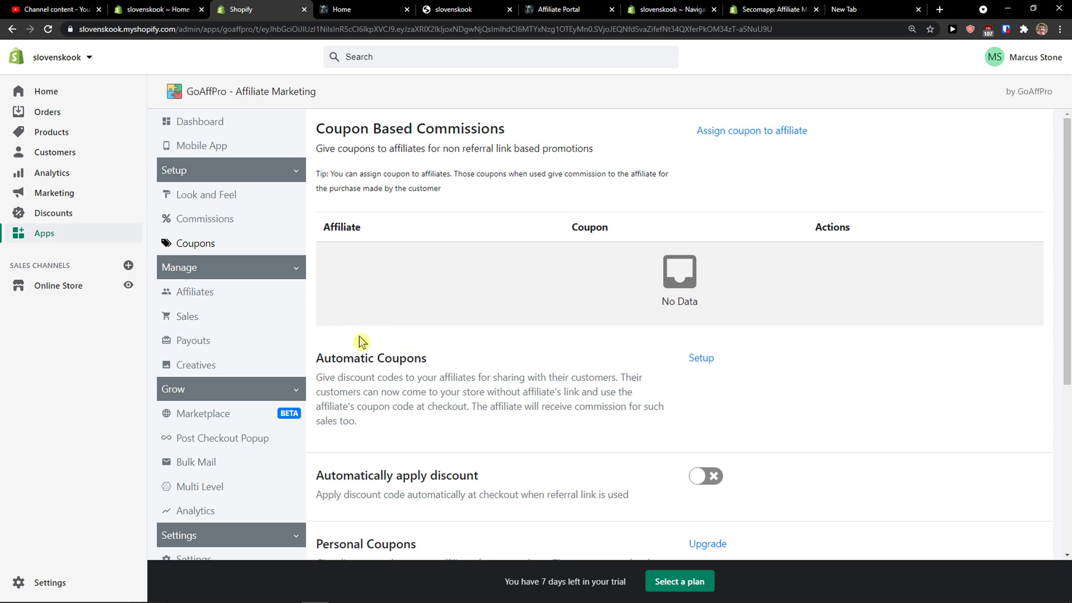
{"action": "scroll", "coordinate": [358, 342], "scroll_direction": "down", "scroll_amount": 2}
{"action": "scroll", "coordinate": [354, 340], "scroll_direction": "up", "scroll_amount": 4}
- Browse Affiliates, Sales and Payouts, ending on the Creatives upload form (PNG/JPG up to 3MB)
{"action": "left_click", "coordinate": [257, 296]}
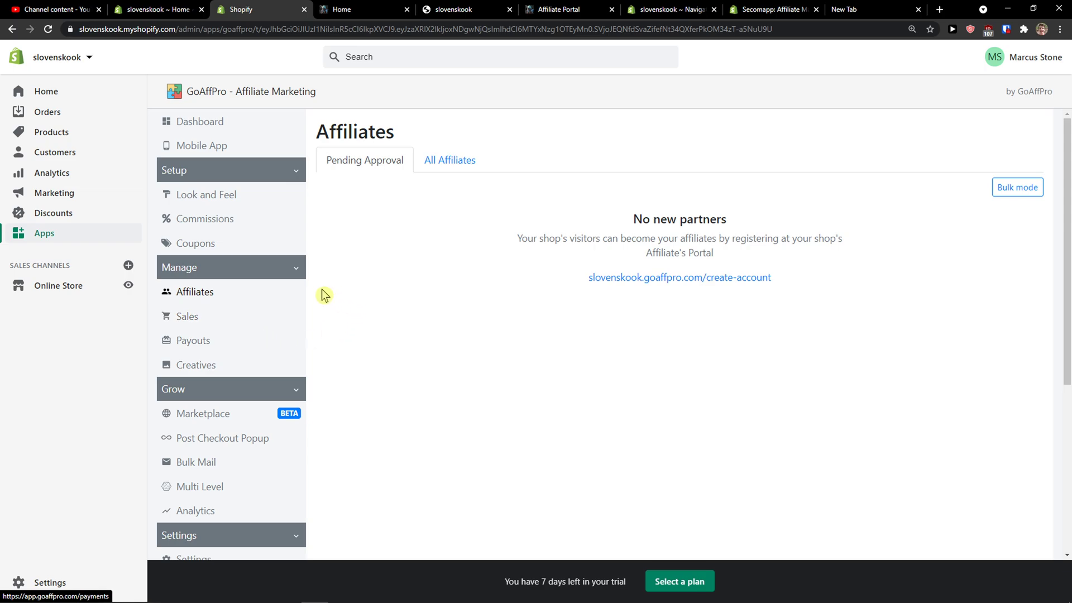
{"action": "left_click", "coordinate": [251, 317]}
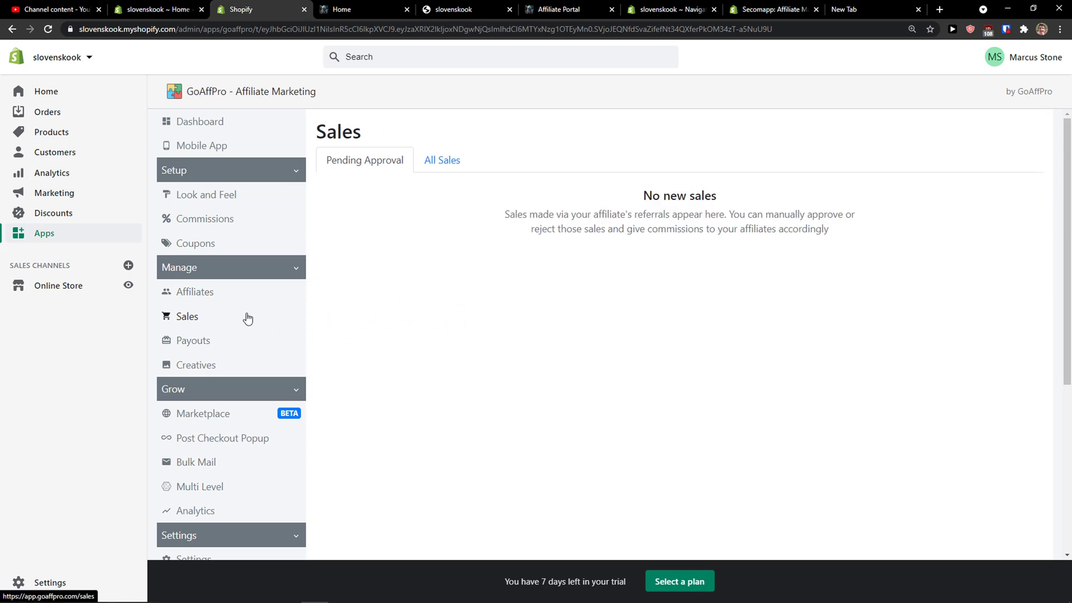
{"action": "left_click", "coordinate": [275, 338]}
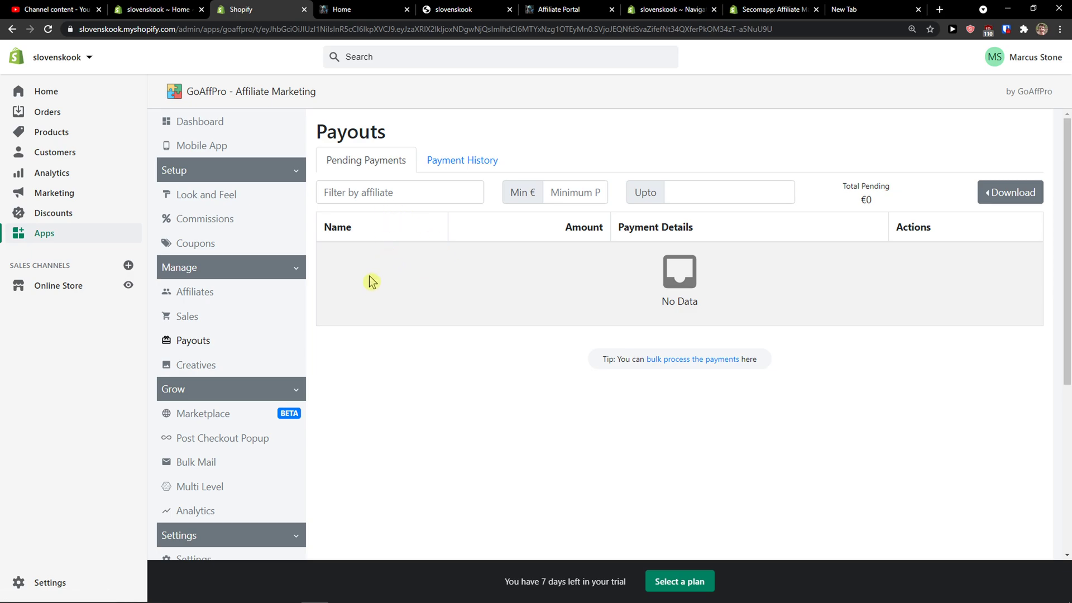
{"action": "left_click", "coordinate": [244, 364]}
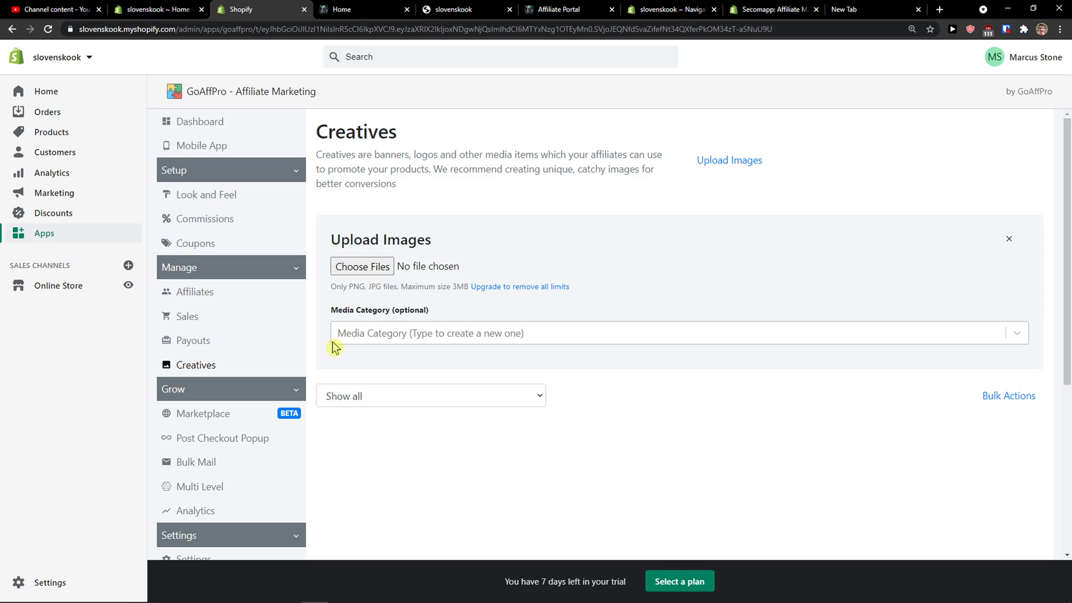
{"action": "scroll", "coordinate": [363, 337], "scroll_direction": "down", "scroll_amount": 1}
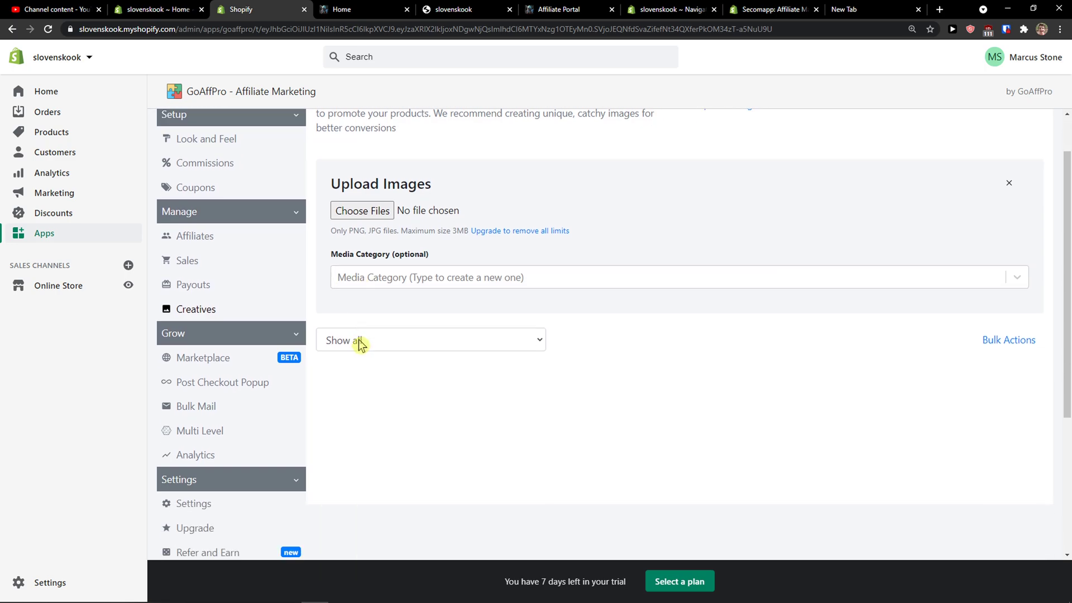
- Look over the Marketplace listing settings
{"action": "left_click", "coordinate": [204, 358]}
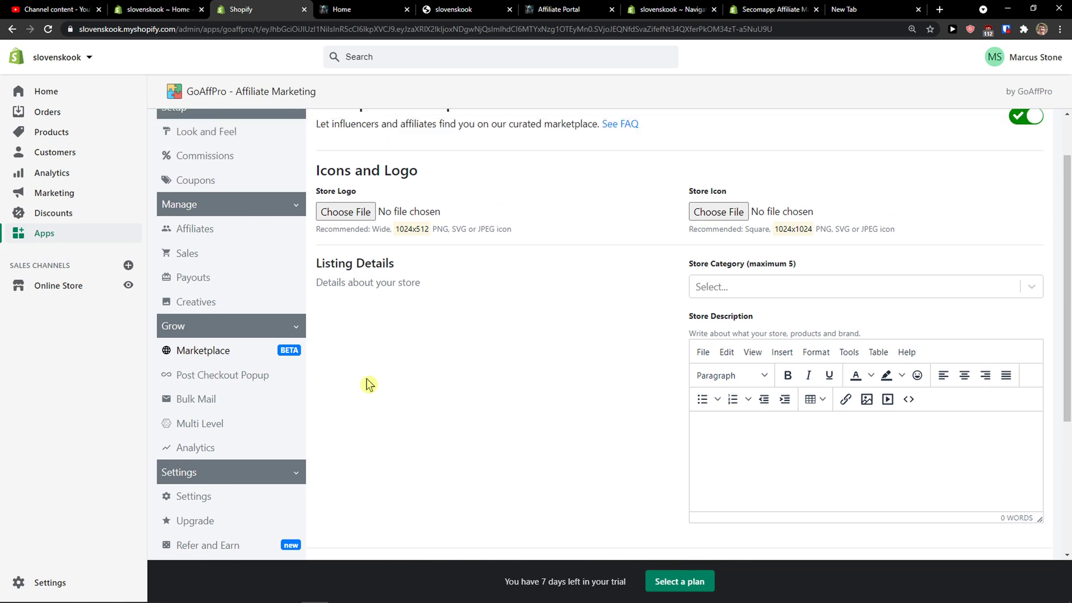
{"action": "scroll", "coordinate": [365, 380], "scroll_direction": "up", "scroll_amount": 1}
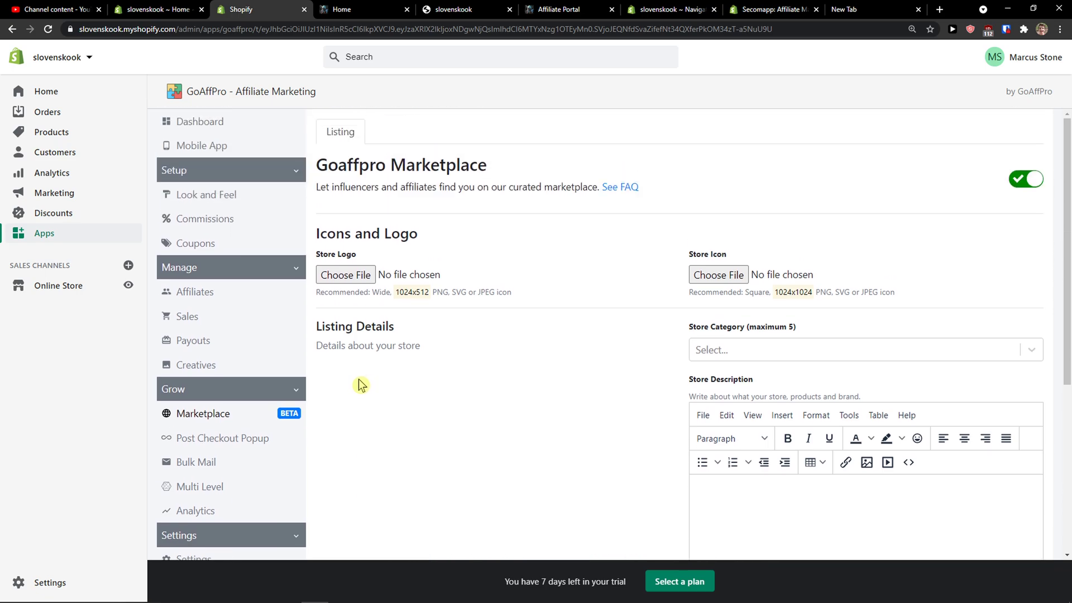
{"action": "scroll", "coordinate": [362, 385], "scroll_direction": "down", "scroll_amount": 4}
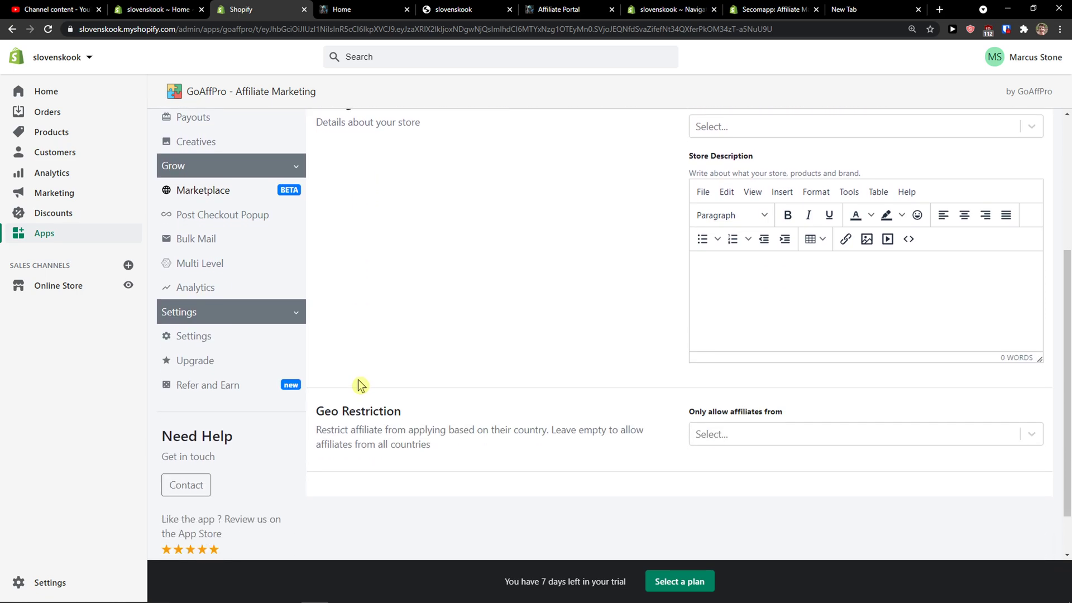
{"action": "scroll", "coordinate": [360, 385], "scroll_direction": "up", "scroll_amount": 2}
- Review the Post Checkout Popup description and its style options
{"action": "left_click", "coordinate": [251, 328]}
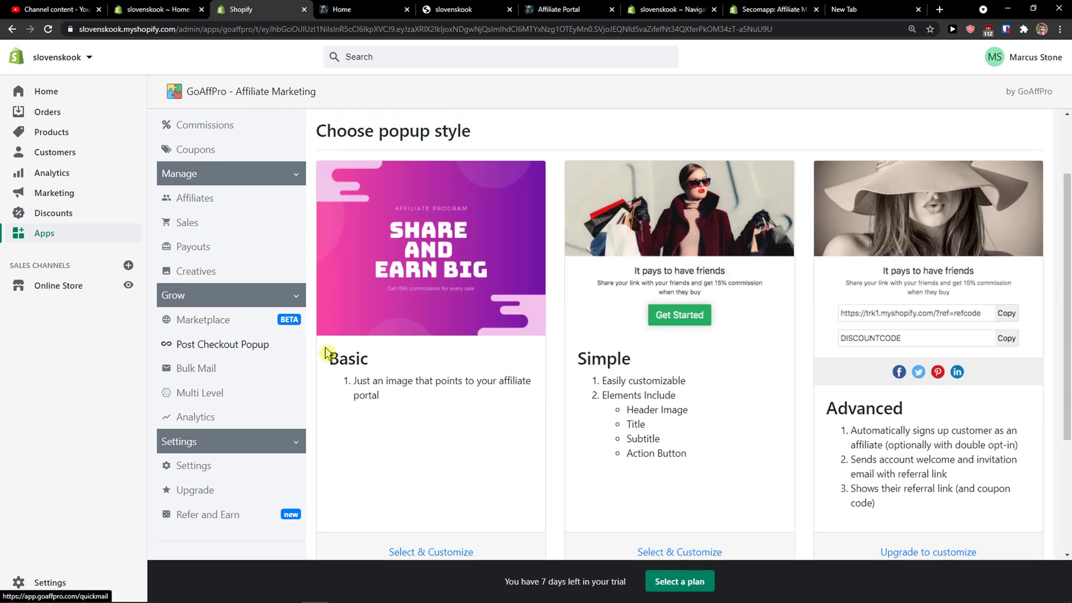
{"action": "scroll", "coordinate": [357, 360], "scroll_direction": "down", "scroll_amount": 1}
{"action": "left_click_drag", "start_coordinate": [362, 307], "coordinate": [394, 328]}
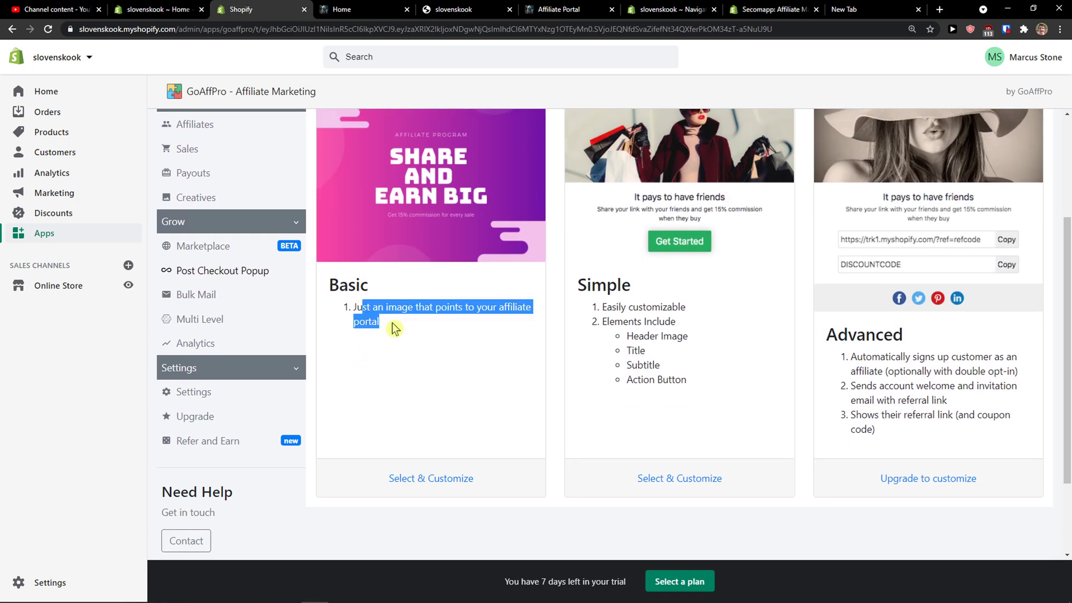
{"action": "left_click", "coordinate": [394, 329]}
{"action": "scroll", "coordinate": [393, 331], "scroll_direction": "up", "scroll_amount": 3}
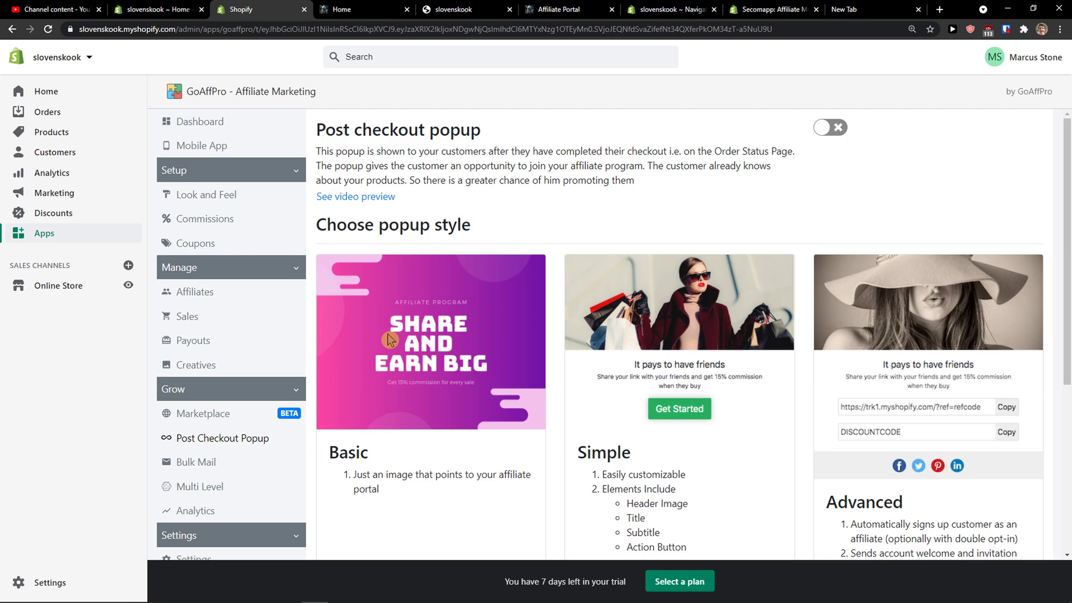
{"action": "mouse_move", "coordinate": [422, 166]}
{"action": "left_mouse_down"}
{"action": "mouse_move", "coordinate": [465, 152]}
{"action": "mouse_move", "coordinate": [501, 164]}
{"action": "mouse_move", "coordinate": [494, 180]}
{"action": "mouse_move", "coordinate": [410, 179]}
{"action": "mouse_move", "coordinate": [418, 169]}
{"action": "mouse_move", "coordinate": [416, 179]}
{"action": "left_mouse_up"}
{"action": "scroll", "coordinate": [420, 237], "scroll_direction": "down", "scroll_amount": 2}
{"action": "scroll", "coordinate": [420, 239], "scroll_direction": "up", "scroll_amount": 2}
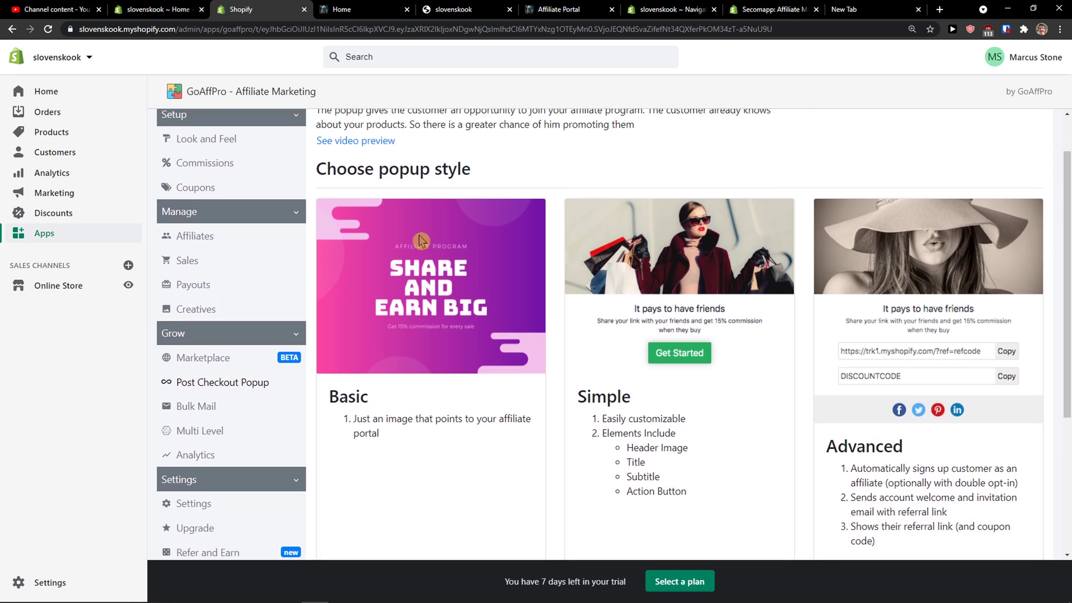
- Move on to the Bulk Mail page in the Grow section
{"action": "scroll", "coordinate": [402, 245], "scroll_direction": "down", "scroll_amount": 1}
{"action": "scroll", "coordinate": [268, 357], "scroll_direction": "down", "scroll_amount": 1}
{"action": "left_click", "coordinate": [268, 358]}
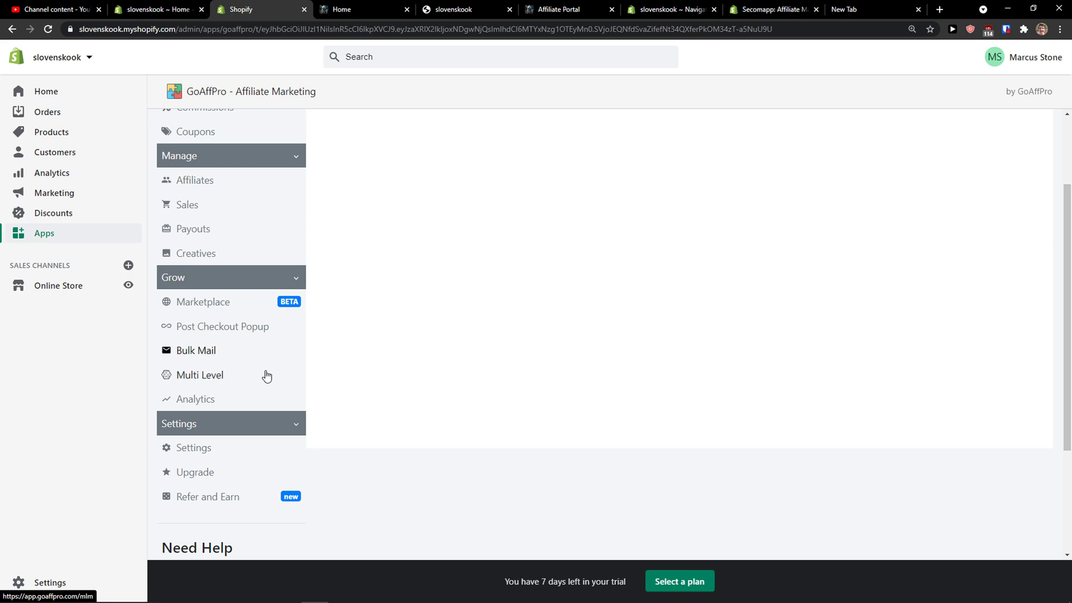
{"action": "scroll", "coordinate": [268, 380], "scroll_direction": "down", "scroll_amount": 1}
- Read the Multi Level Marketing description, then view Analytics: 1 unique visit, 0 orders, €0 revenue
{"action": "left_click", "coordinate": [249, 433]}
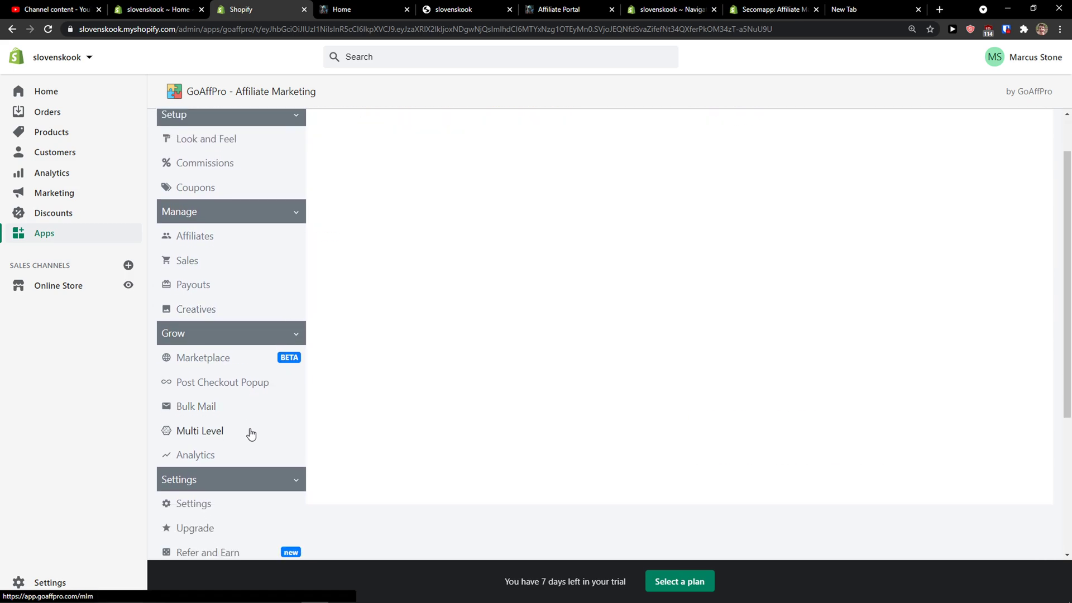
{"action": "scroll", "coordinate": [291, 416], "scroll_direction": "up", "scroll_amount": 1}
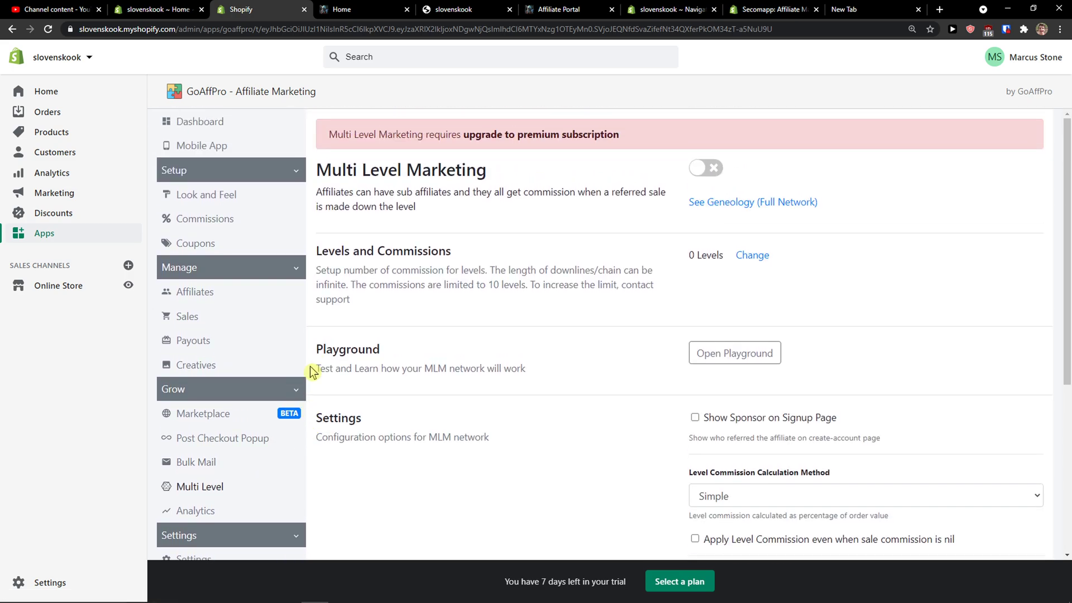
{"action": "left_click_drag", "start_coordinate": [399, 191], "coordinate": [449, 209]}
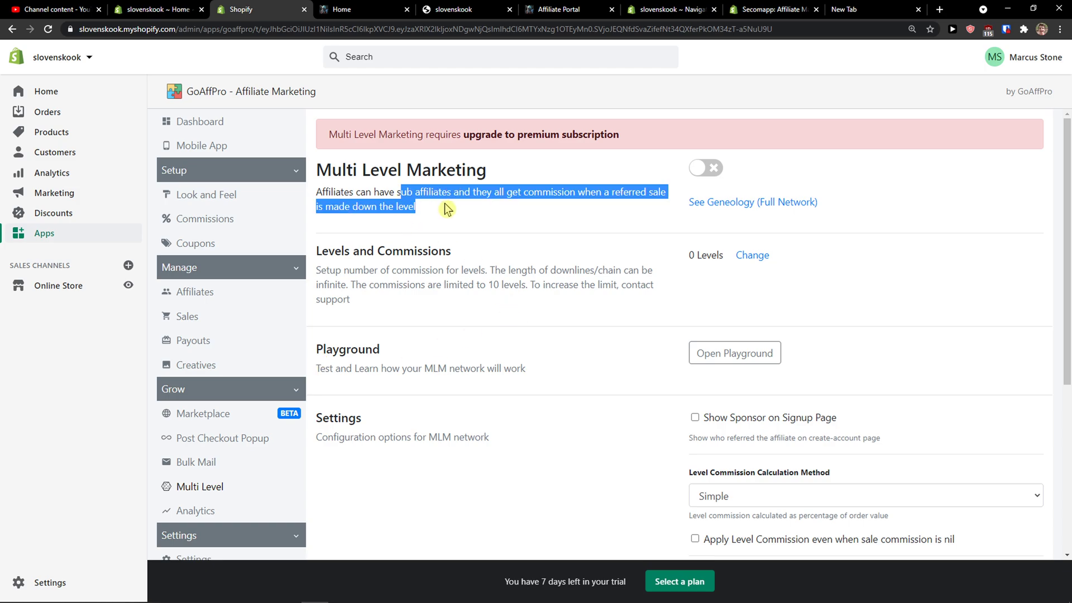
{"action": "left_click_drag", "start_coordinate": [443, 204], "coordinate": [441, 228]}
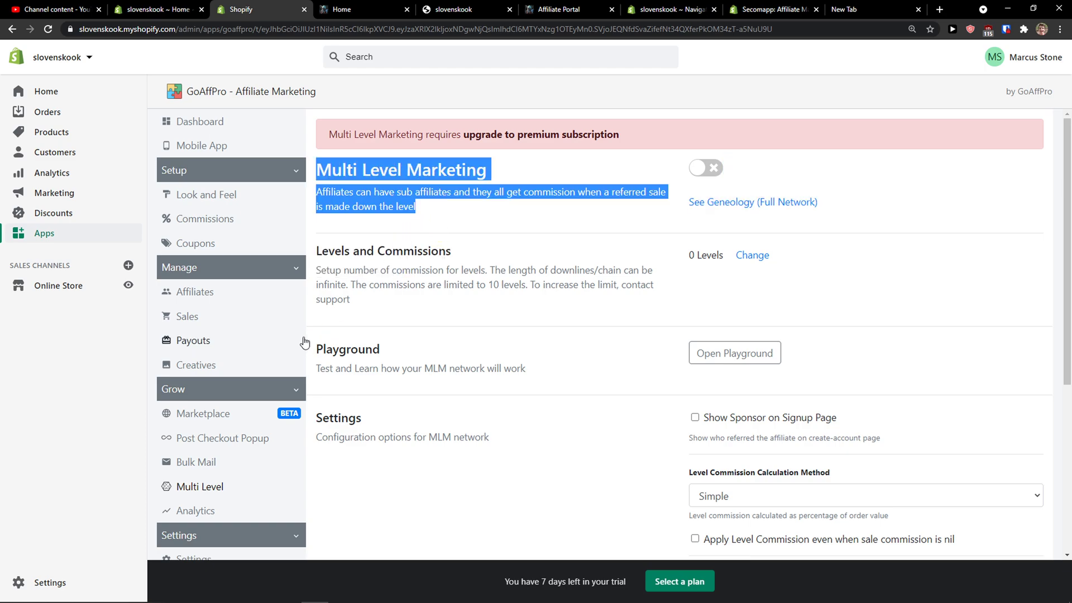
{"action": "scroll", "coordinate": [279, 357], "scroll_direction": "down", "scroll_amount": 2}
{"action": "scroll", "coordinate": [313, 377], "scroll_direction": "up", "scroll_amount": 2}
{"action": "scroll", "coordinate": [373, 385], "scroll_direction": "down", "scroll_amount": 1}
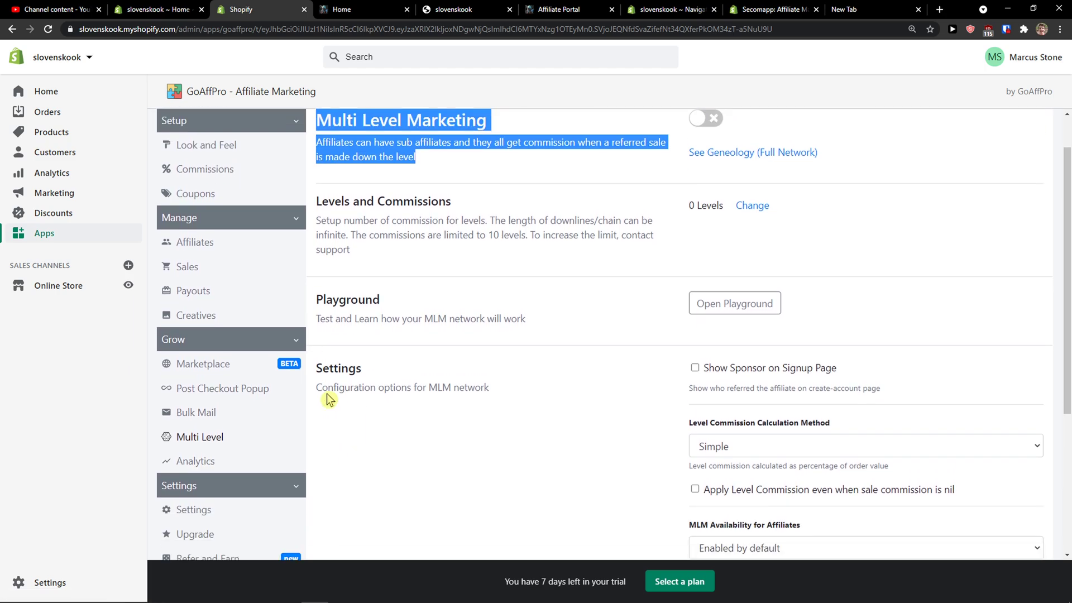
{"action": "left_click", "coordinate": [259, 455]}
- Open GoAffPro's Settings page and scroll through its options
{"action": "scroll", "coordinate": [299, 454], "scroll_direction": "down", "scroll_amount": 2}
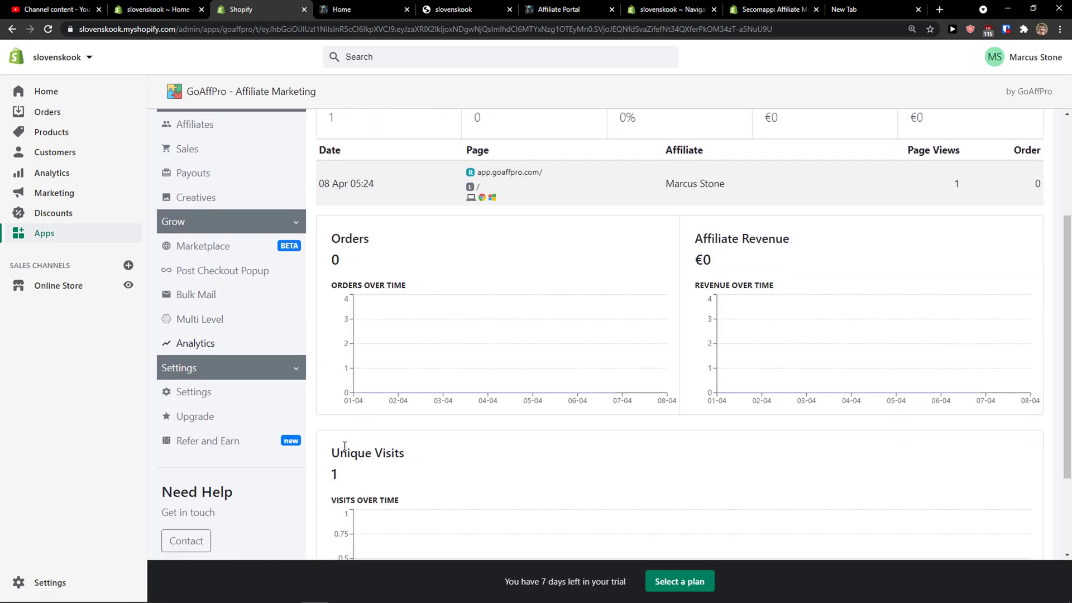
{"action": "scroll", "coordinate": [397, 460], "scroll_direction": "up", "scroll_amount": 1}
{"action": "scroll", "coordinate": [262, 468], "scroll_direction": "up", "scroll_amount": 1}
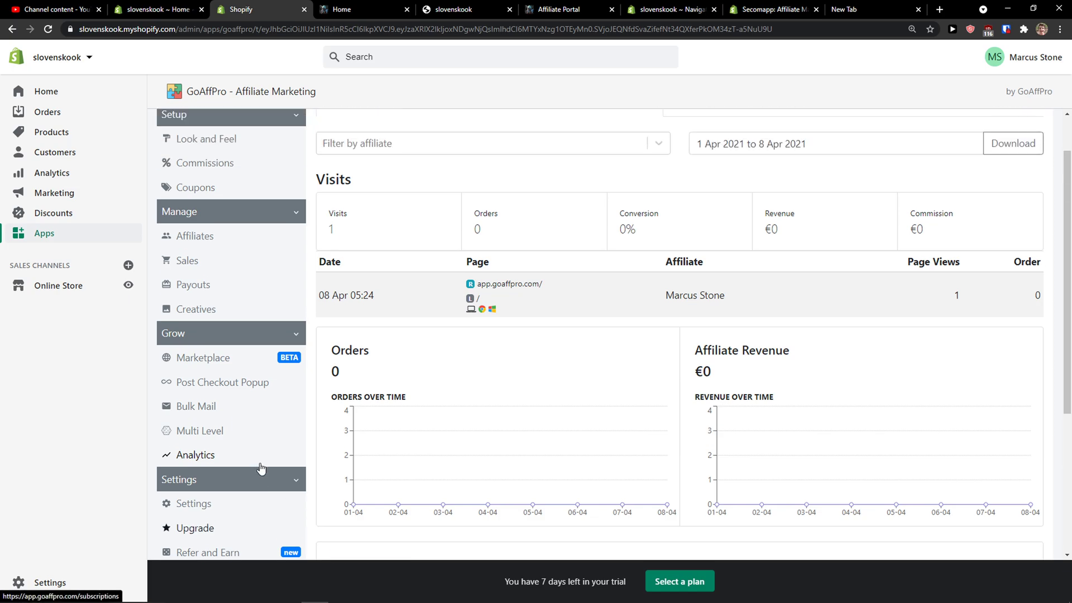
{"action": "left_click", "coordinate": [192, 502]}
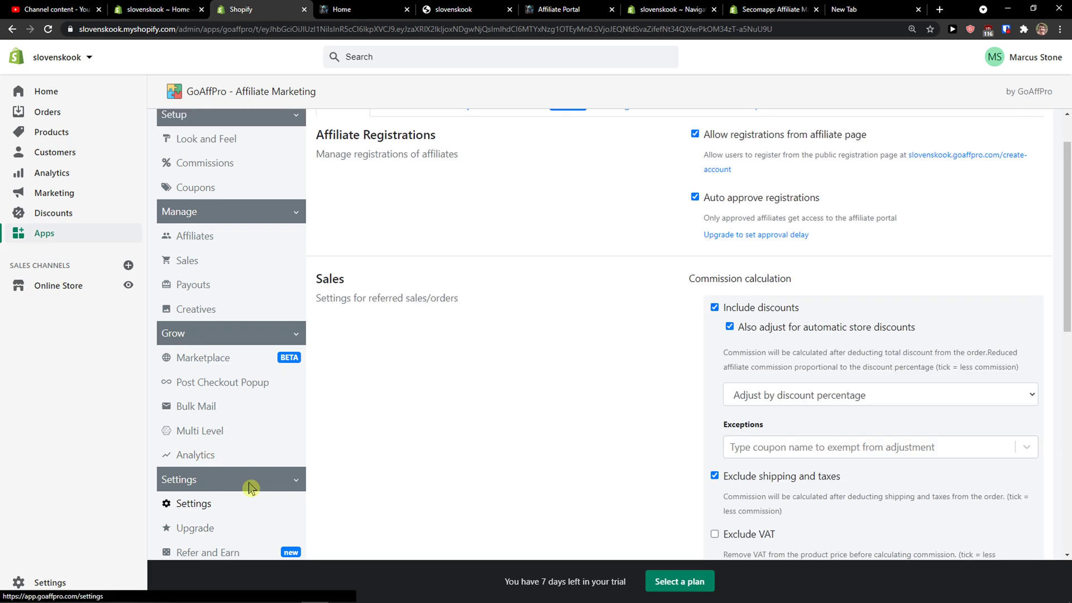
{"action": "scroll", "coordinate": [422, 465], "scroll_direction": "up", "scroll_amount": 1}
{"action": "scroll", "coordinate": [422, 464], "scroll_direction": "down", "scroll_amount": 5}
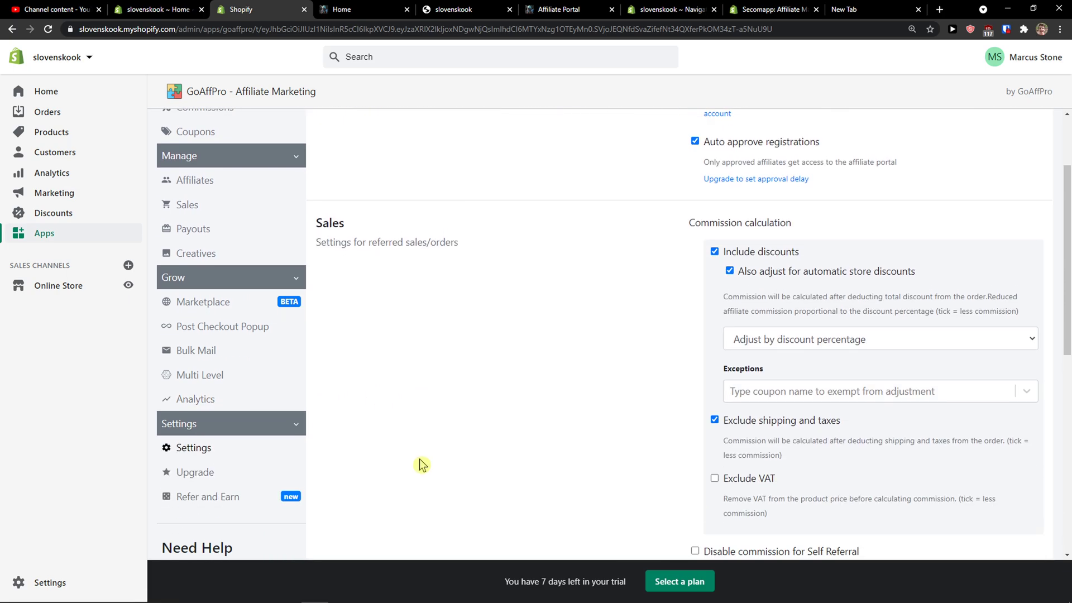
{"action": "scroll", "coordinate": [419, 464], "scroll_direction": "up", "scroll_amount": 2}
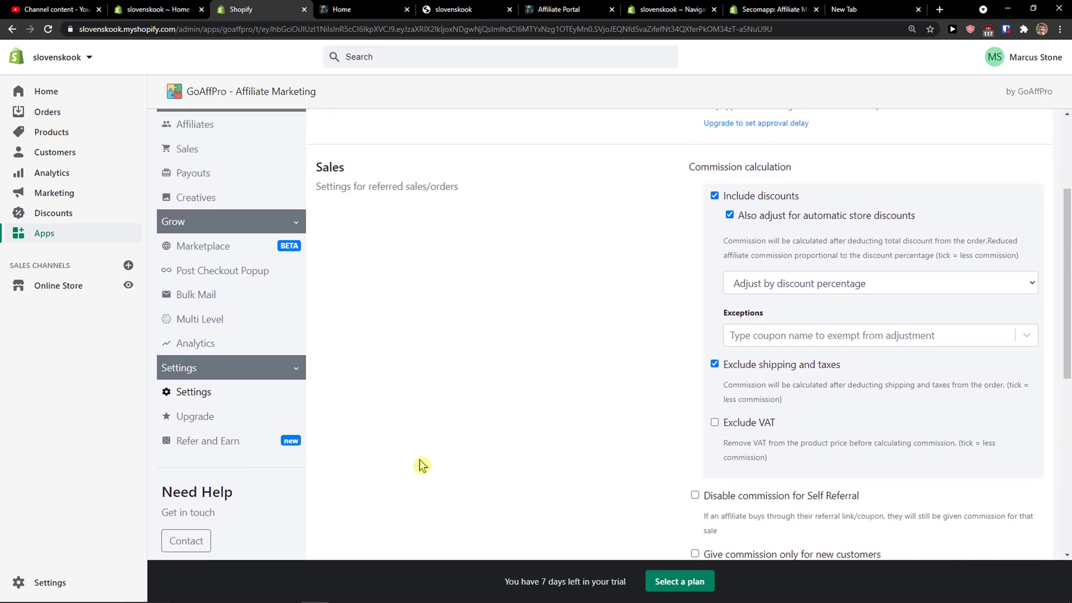
{"action": "scroll", "coordinate": [902, 462], "scroll_direction": "down", "scroll_amount": 4}
{"action": "scroll", "coordinate": [903, 462], "scroll_direction": "up", "scroll_amount": 7}
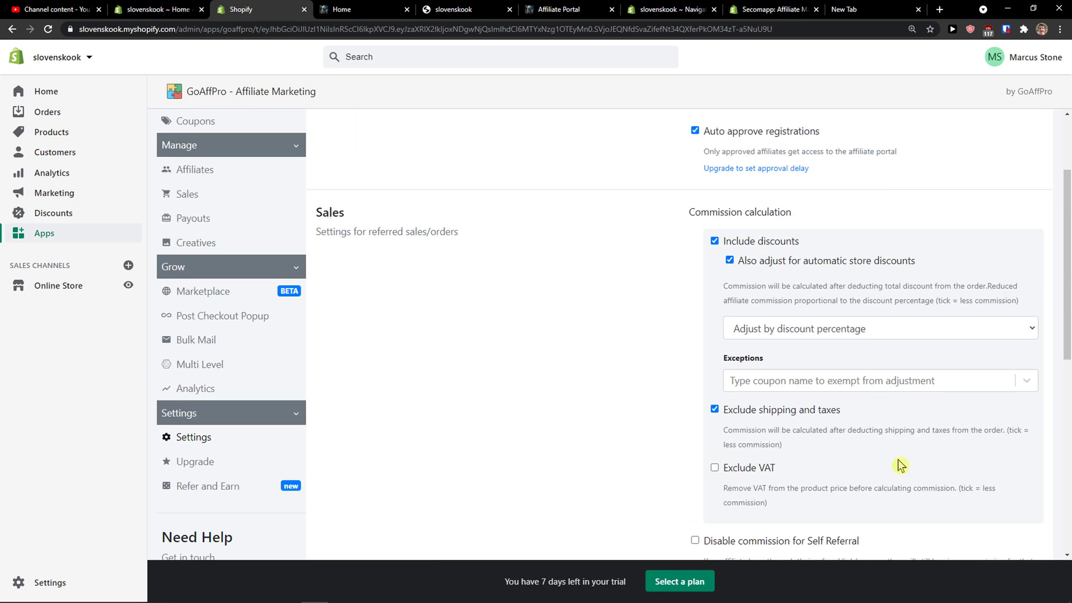
- Check the Payments settings (only PayPal enabled) and Default Payment Method choices, then return to Apps
{"action": "left_click", "coordinate": [483, 167]}
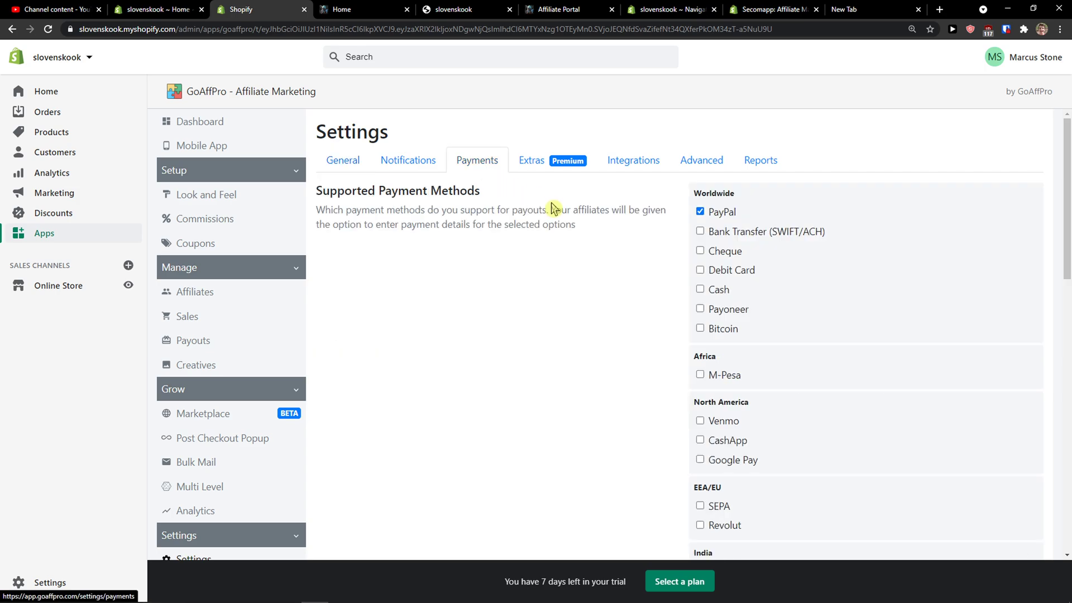
{"action": "left_click_drag", "start_coordinate": [356, 191], "coordinate": [581, 209]}
{"action": "left_click", "coordinate": [581, 209]}
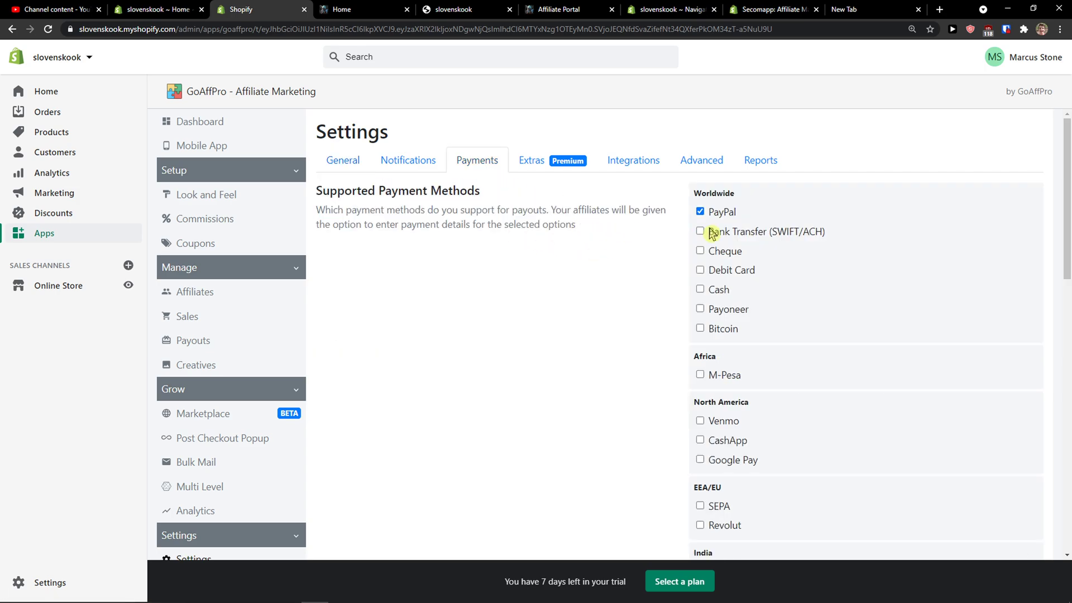
{"action": "scroll", "coordinate": [665, 260], "scroll_direction": "down", "scroll_amount": 6}
{"action": "scroll", "coordinate": [662, 262], "scroll_direction": "down", "scroll_amount": 5}
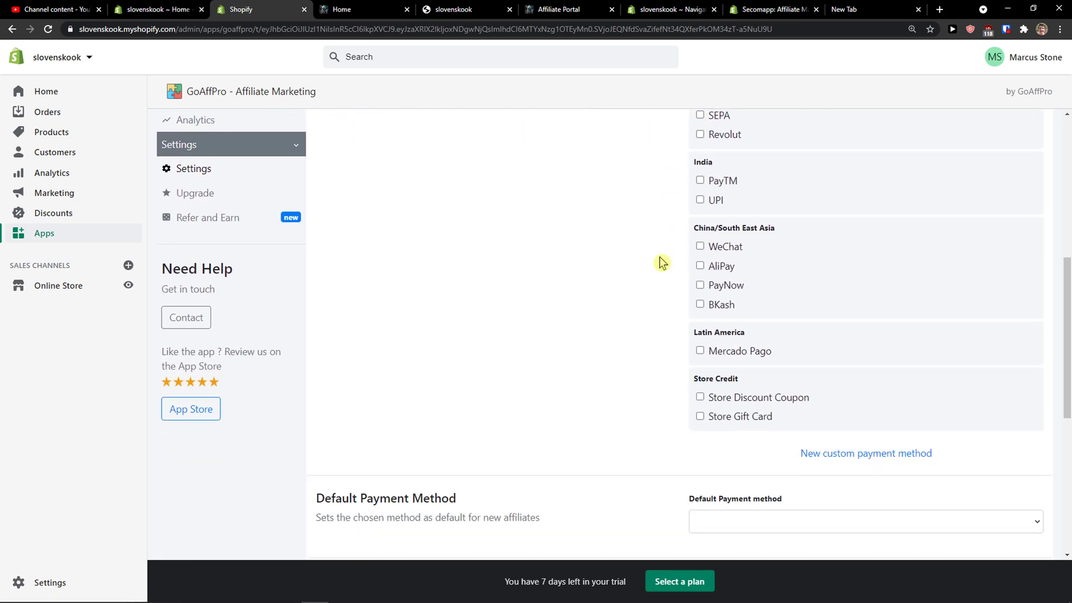
{"action": "left_click", "coordinate": [736, 308]}
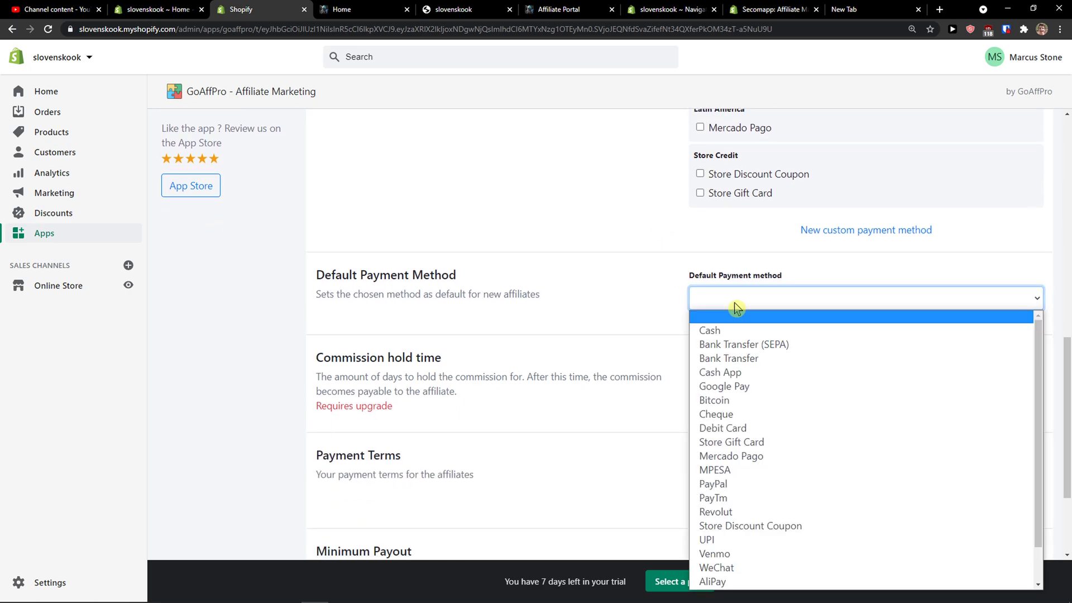
{"action": "left_click", "coordinate": [636, 290]}
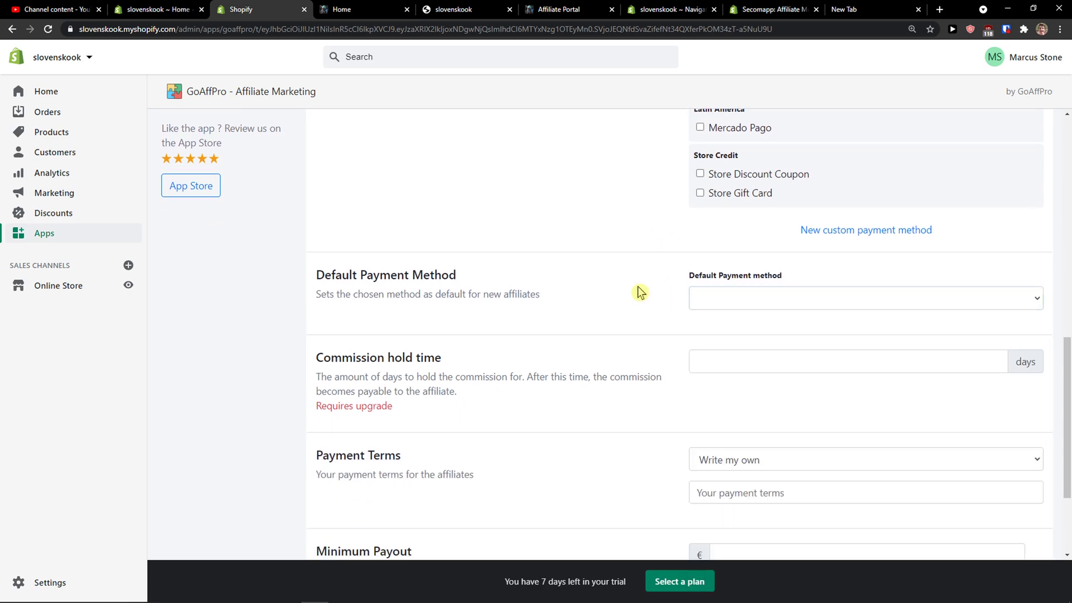
{"action": "left_click", "coordinate": [702, 301]}
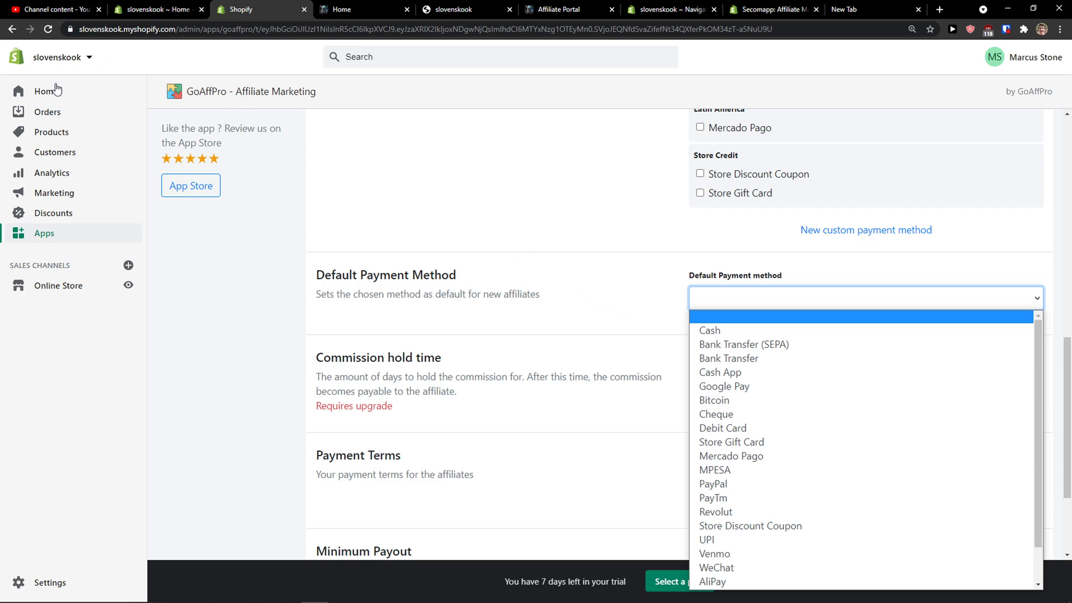
{"action": "left_click", "coordinate": [52, 239]}
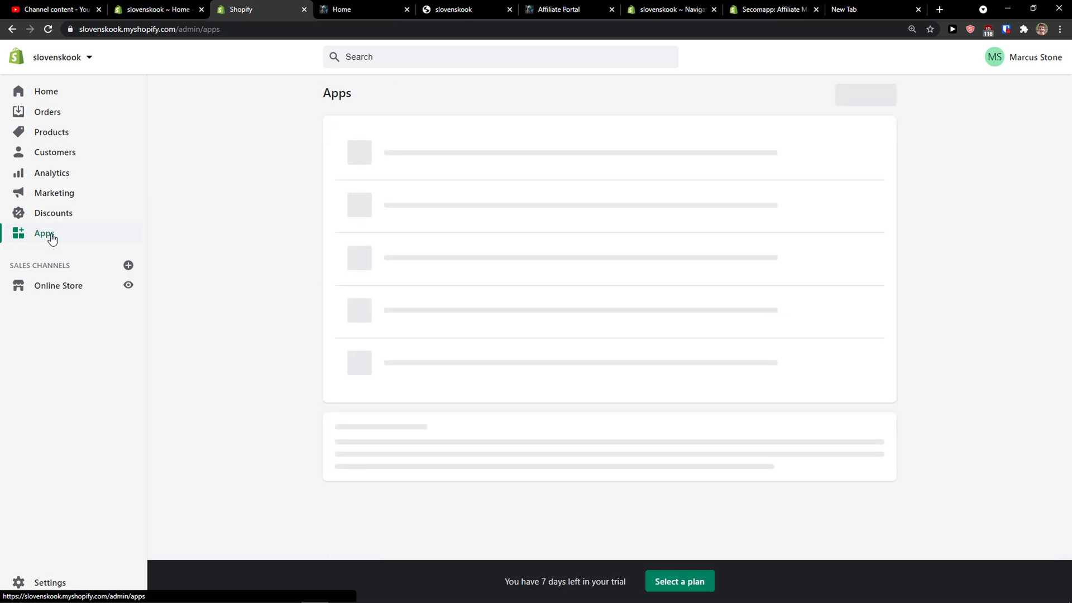